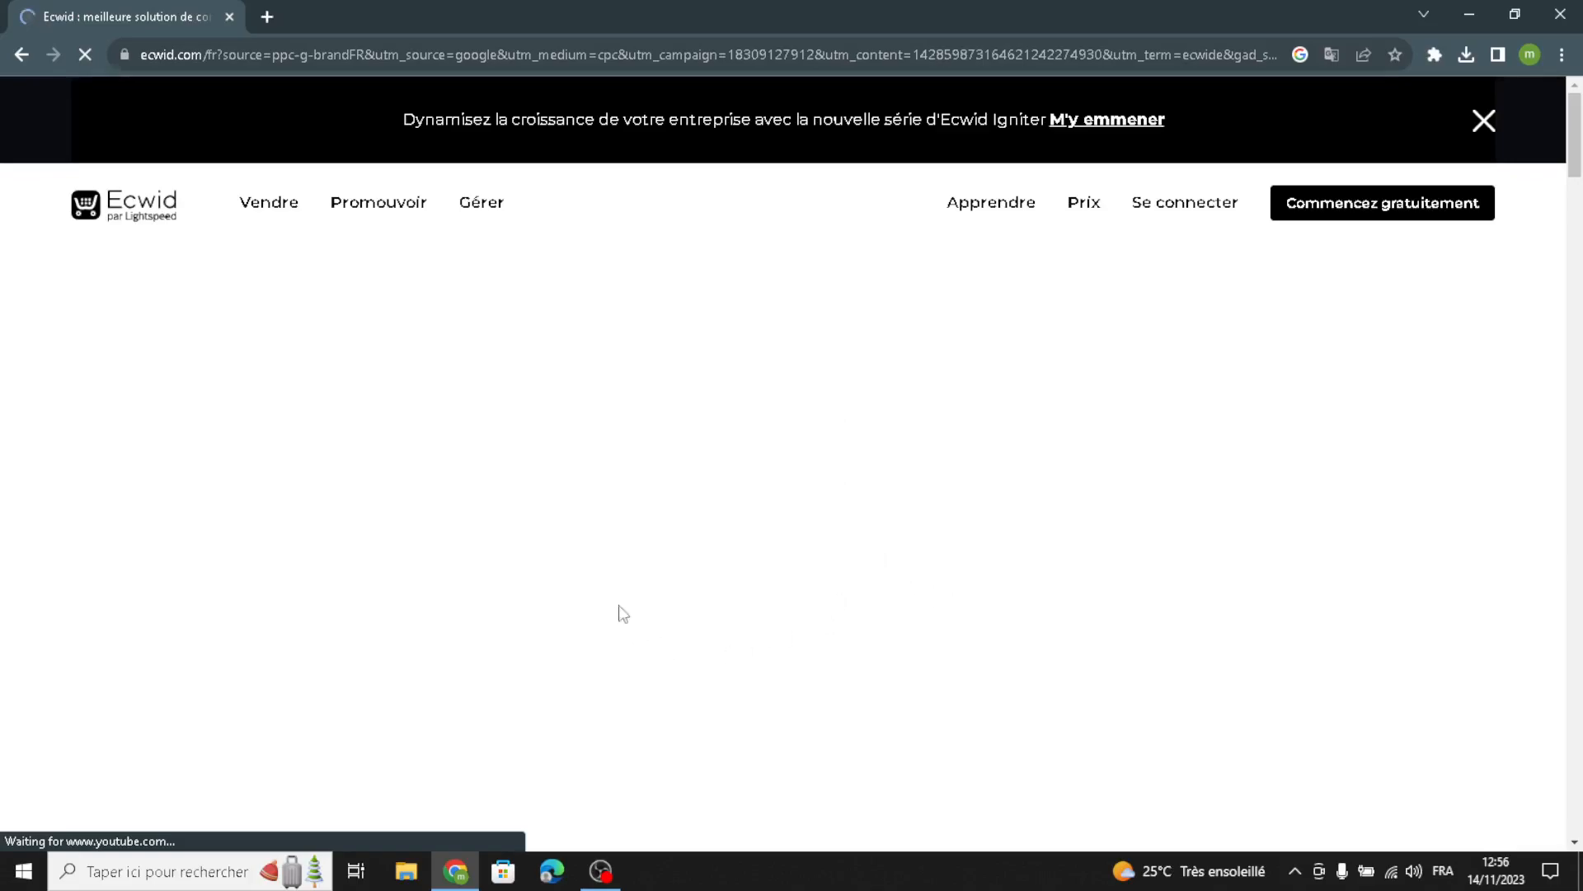
Step: Translate the French Ecwid homepage to English and dismiss the translation pop-up
right_click(777, 384)
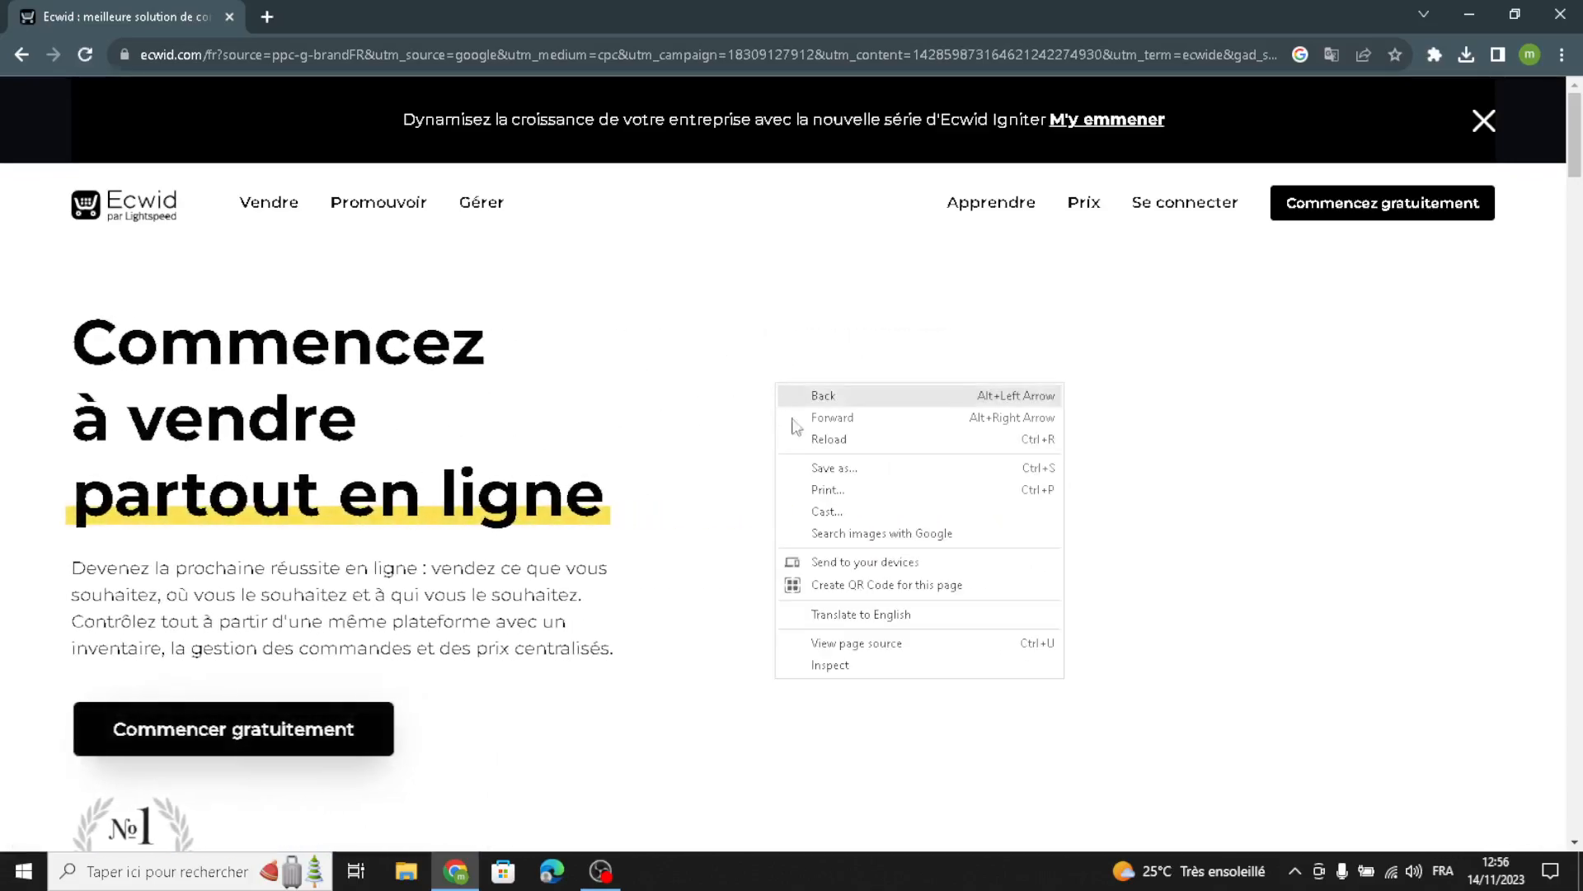
click(843, 615)
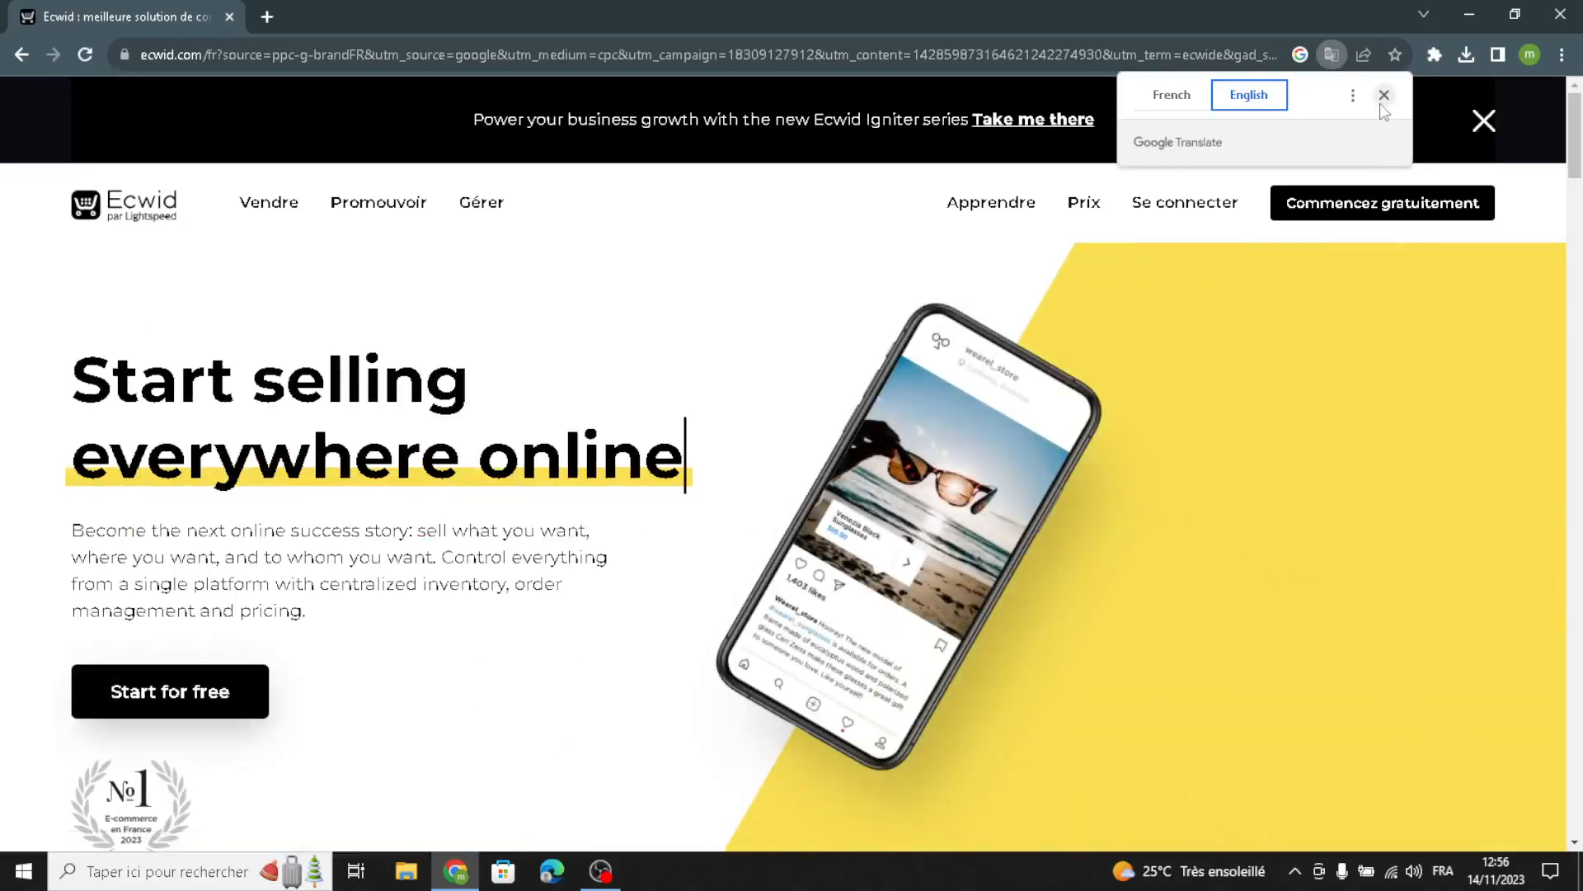
click(1384, 96)
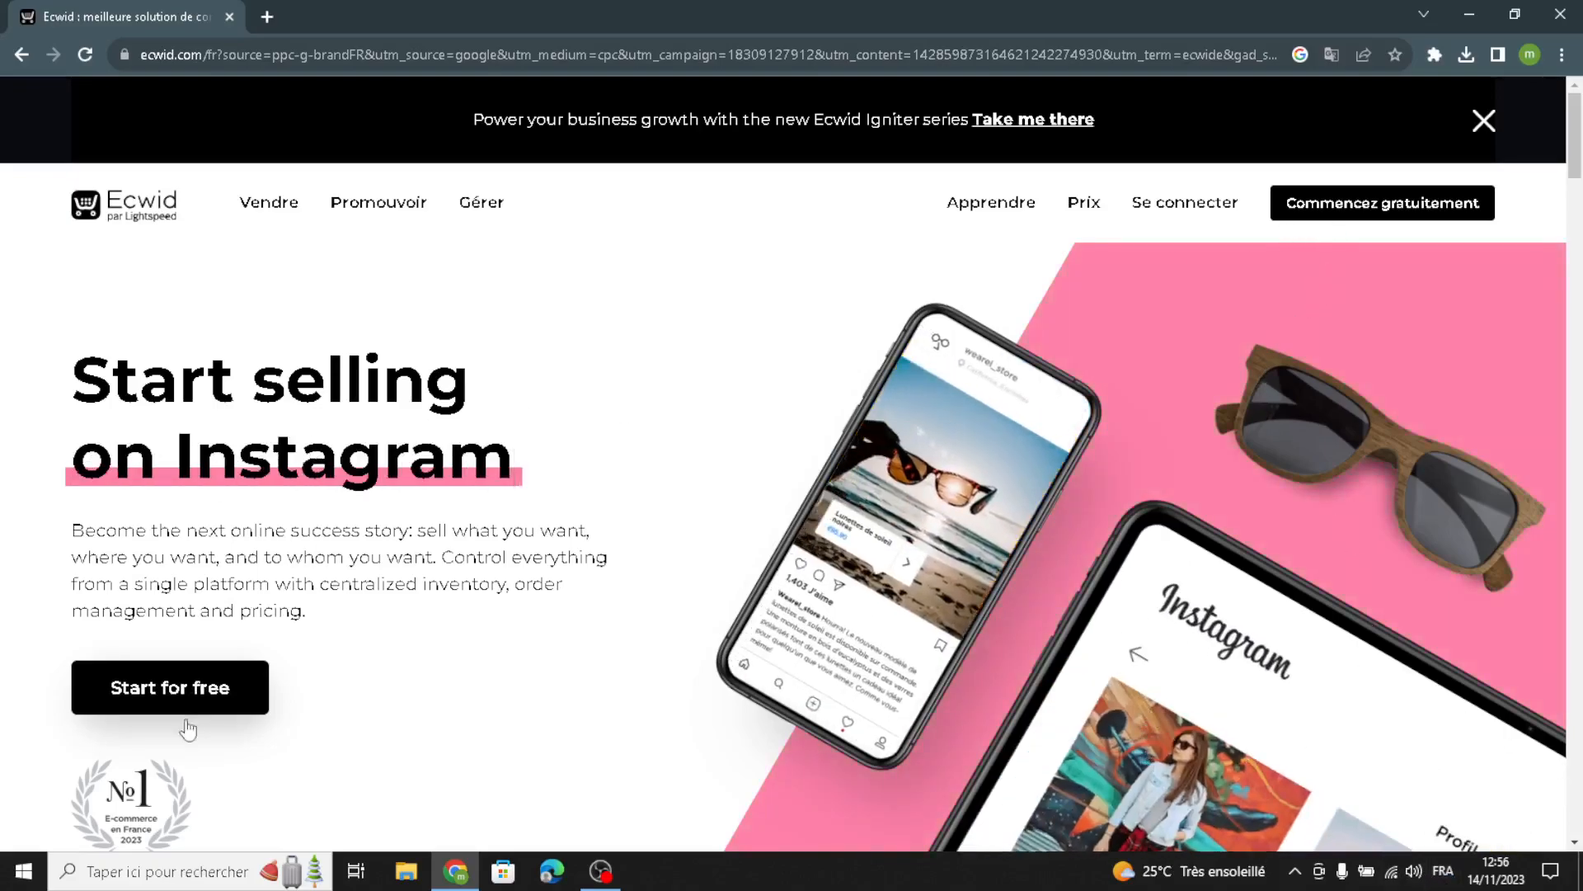
Step: Get started for free with Ecwid and open the website and storefront setup from the to-do list
click(1318, 216)
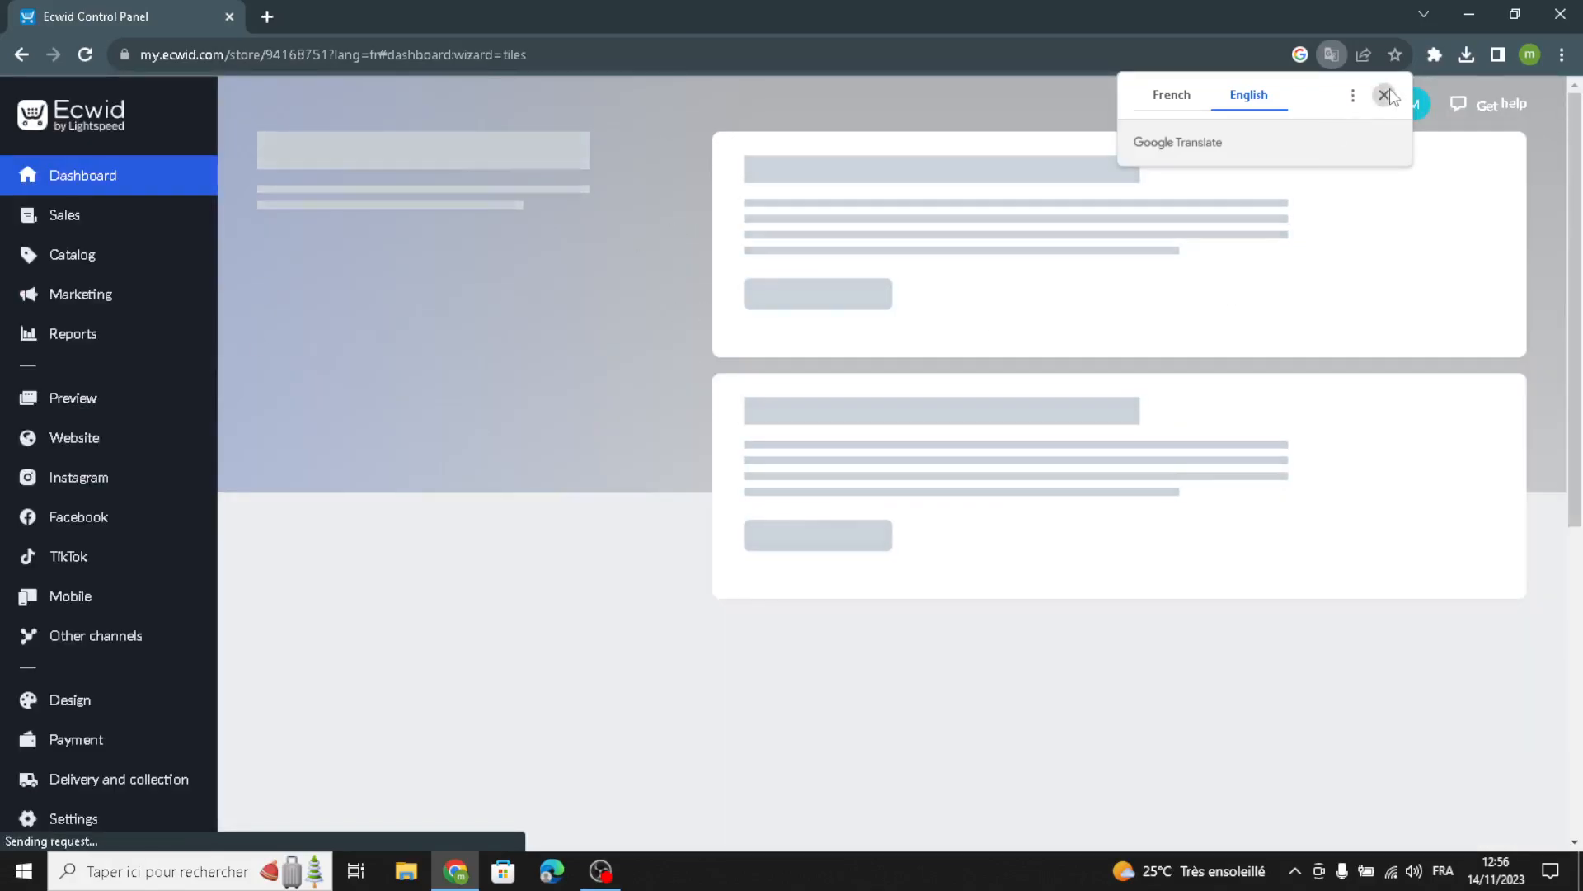
click(1383, 95)
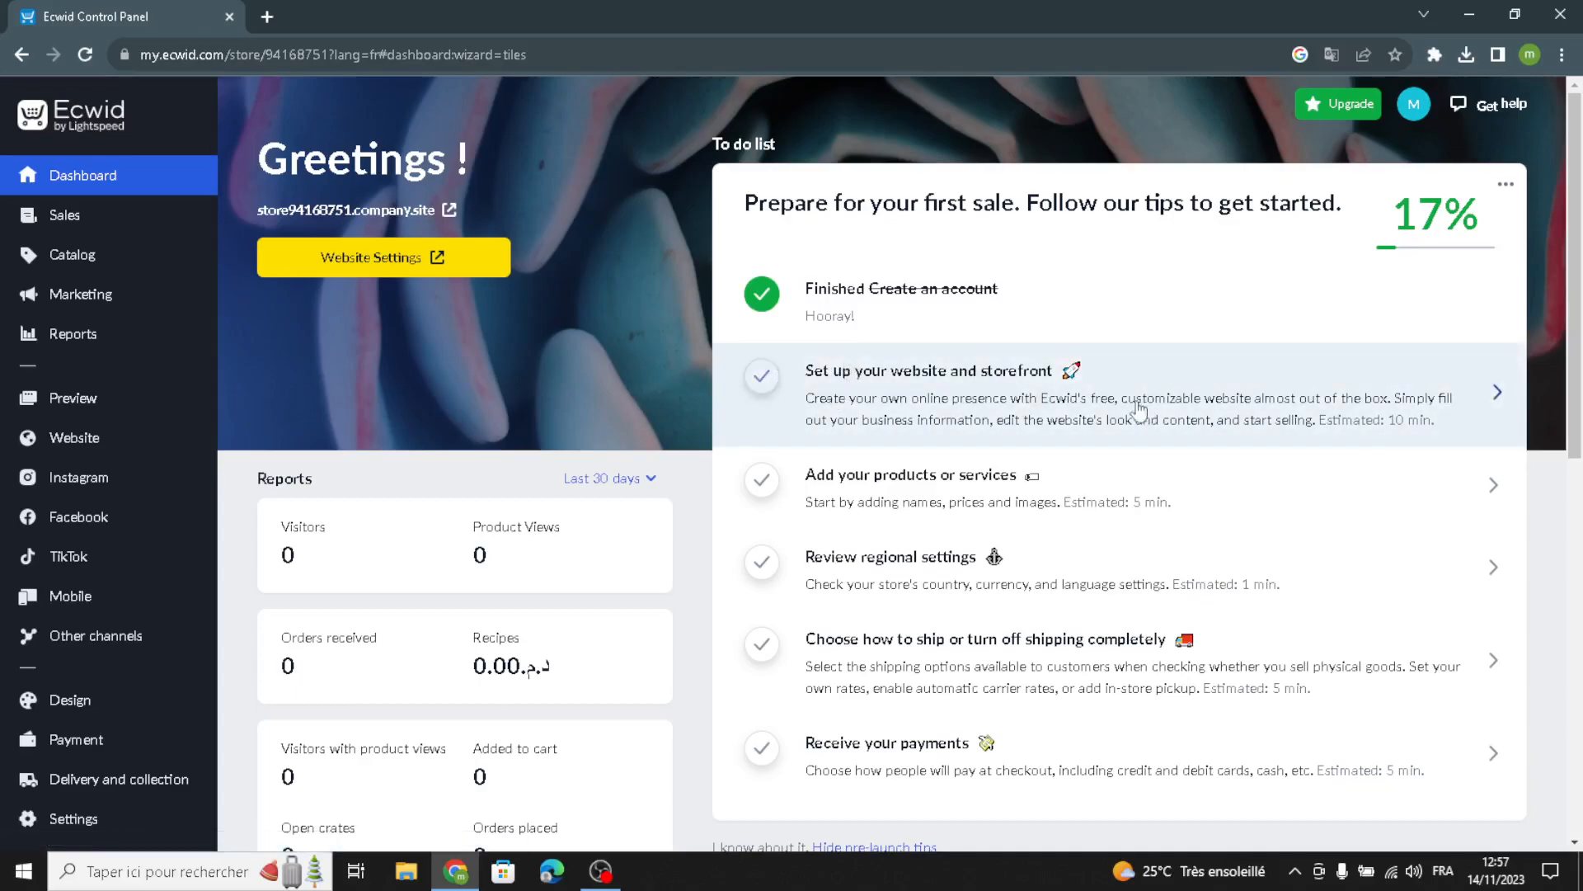
click(1111, 390)
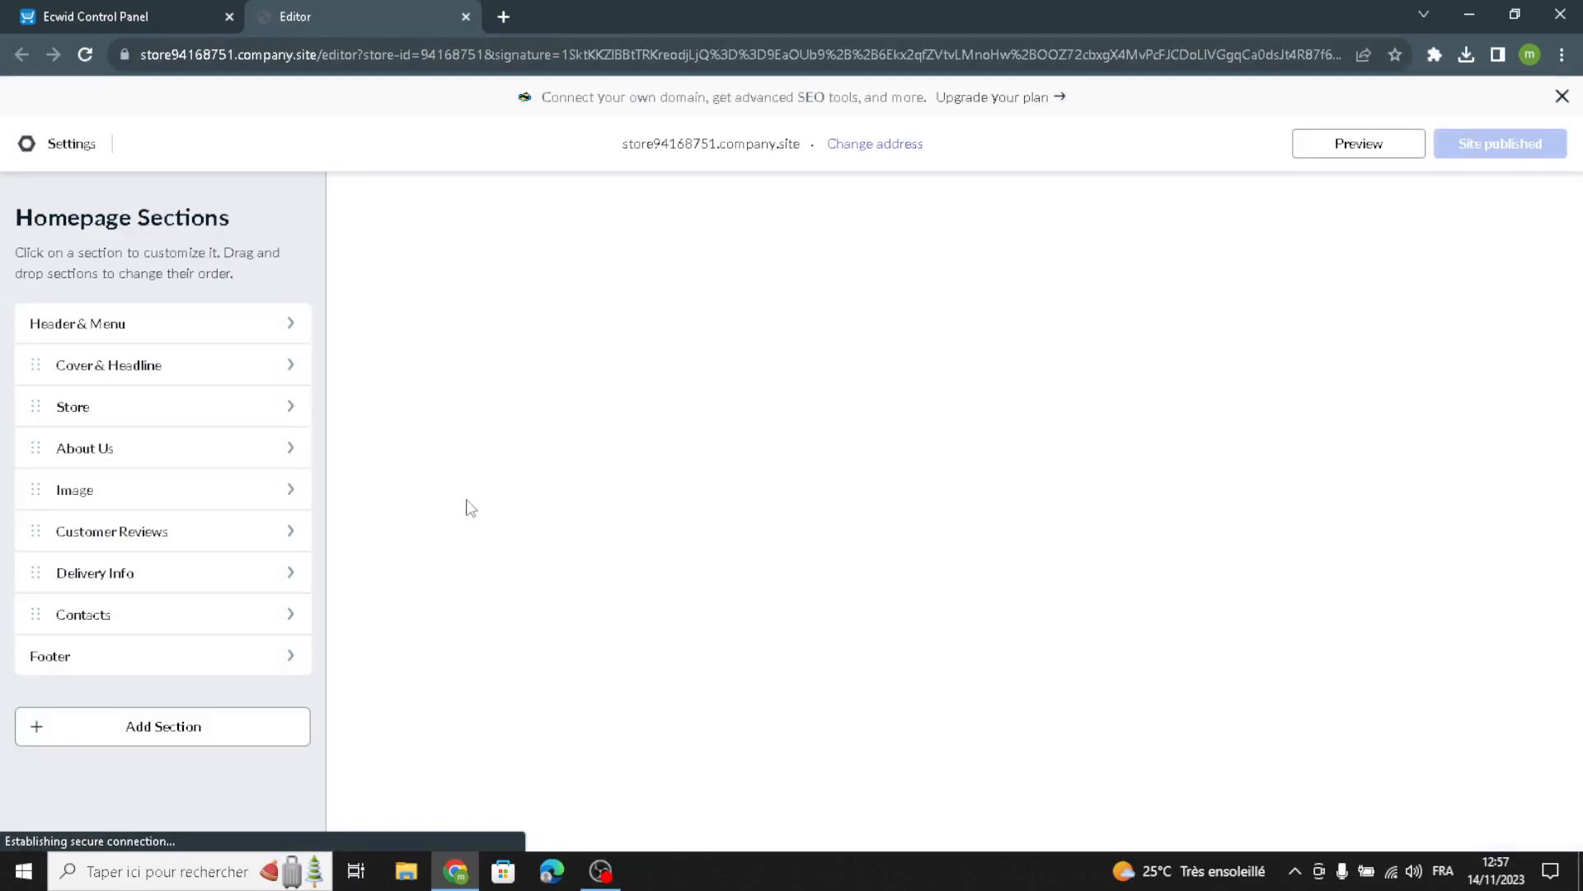
Step: Browse the site templates and apply the Game Room template to the website
click(86, 151)
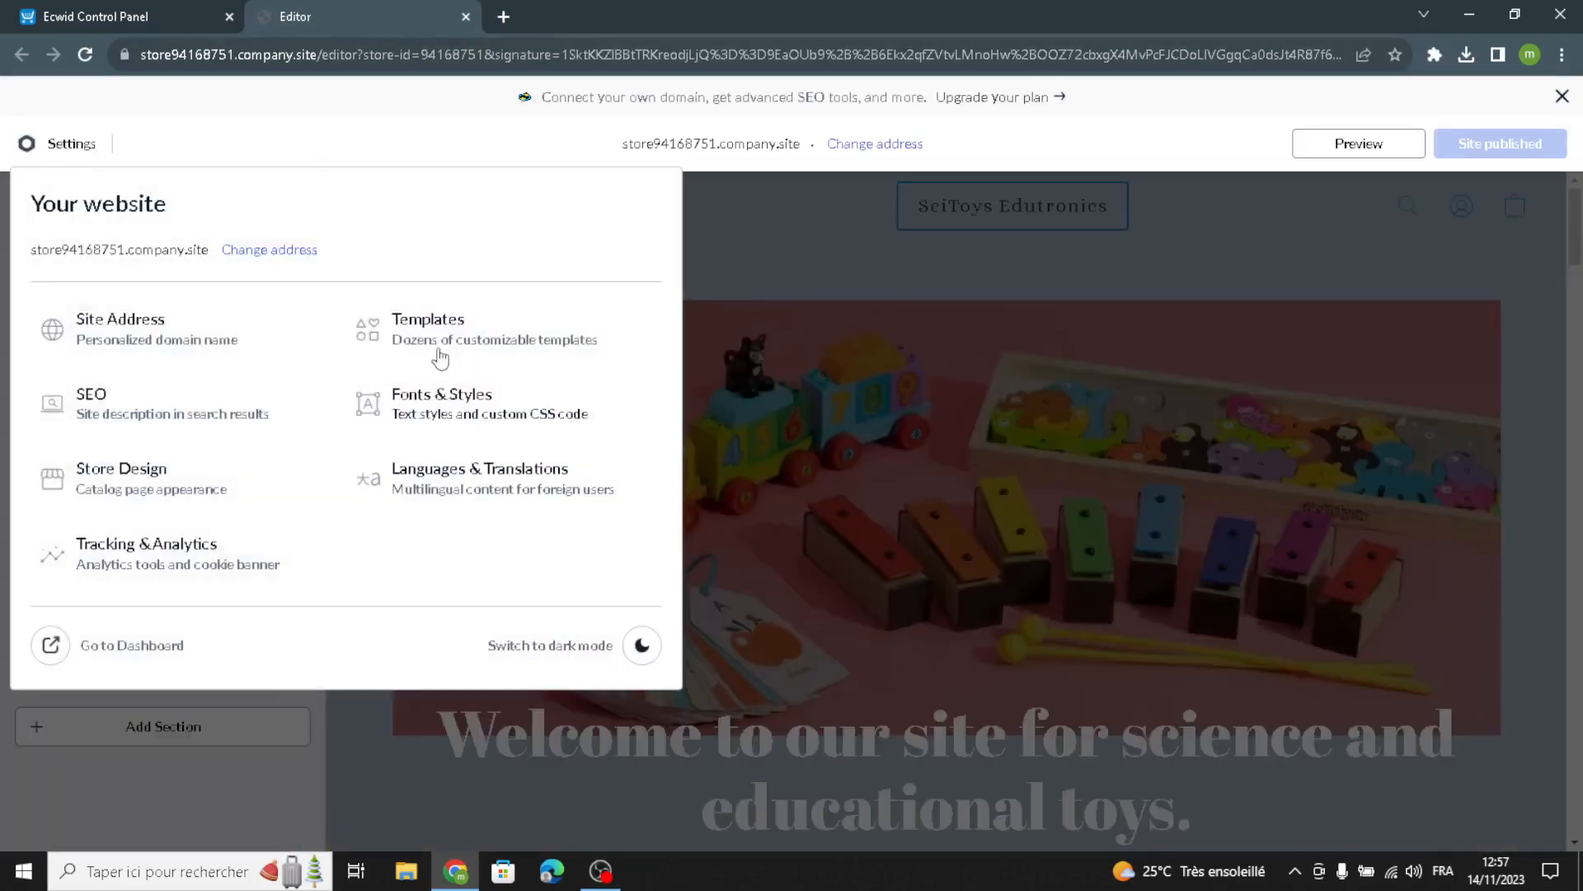
click(438, 336)
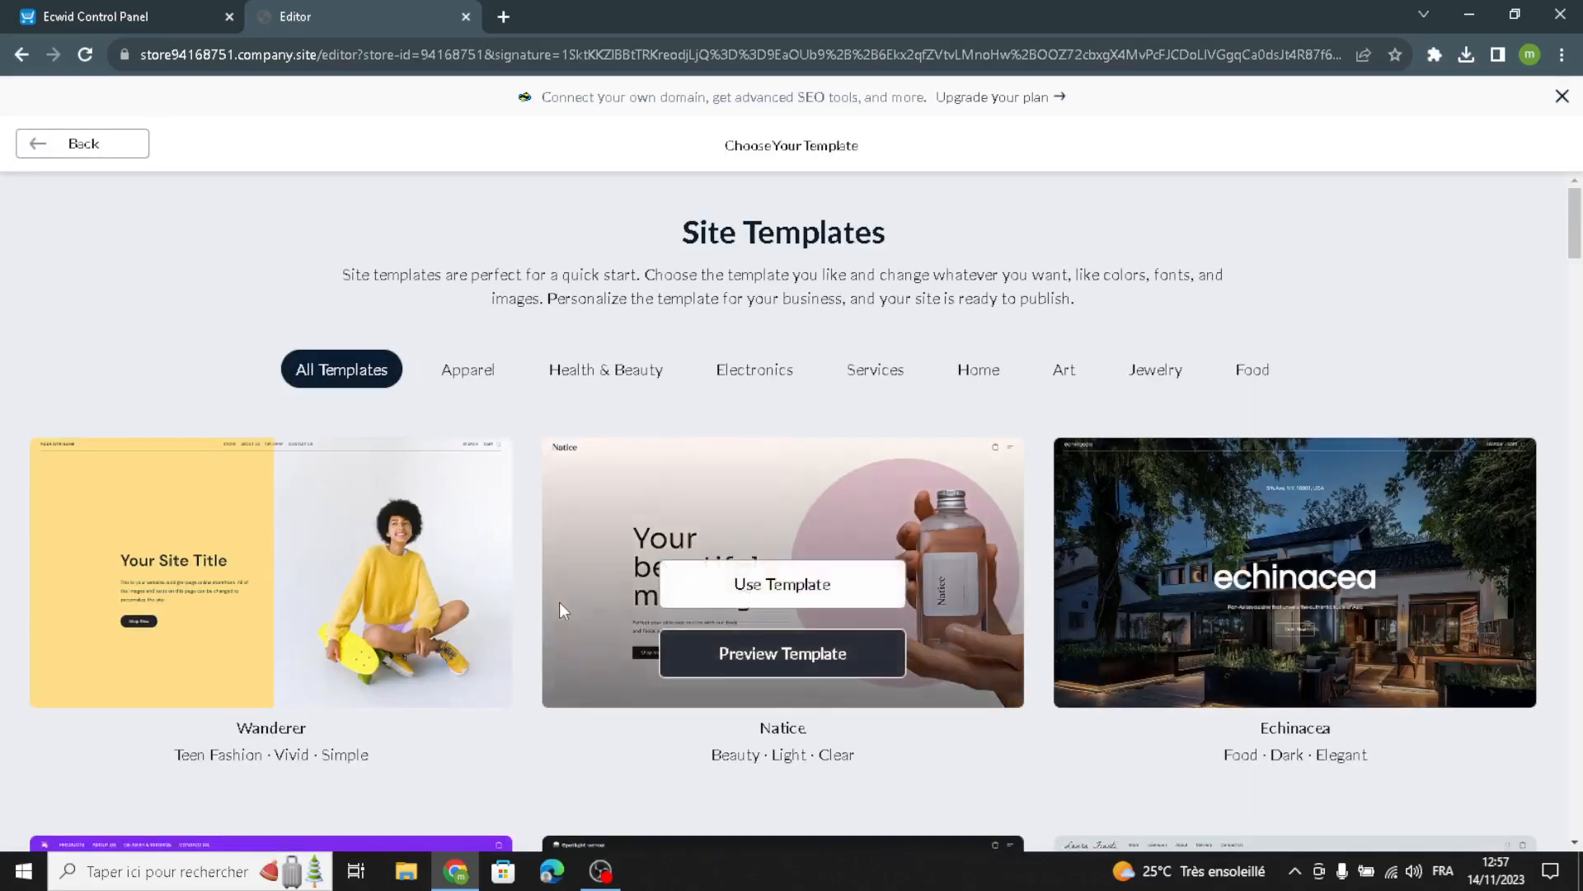
scroll(559, 606, down, 5)
scroll(670, 669, down, 15)
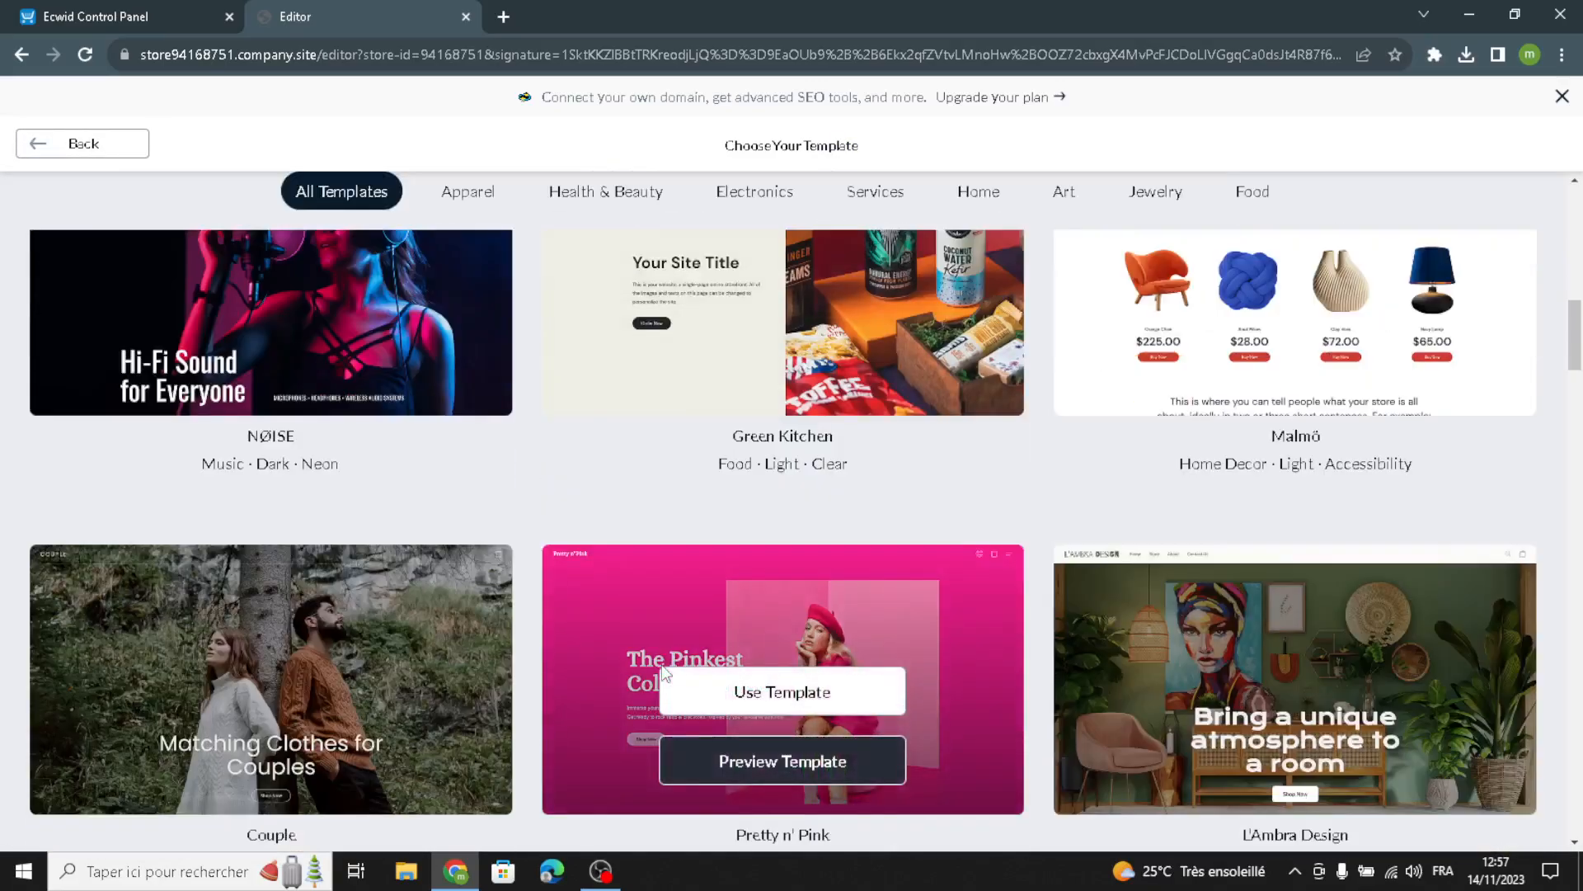
scroll(654, 674, down, 13)
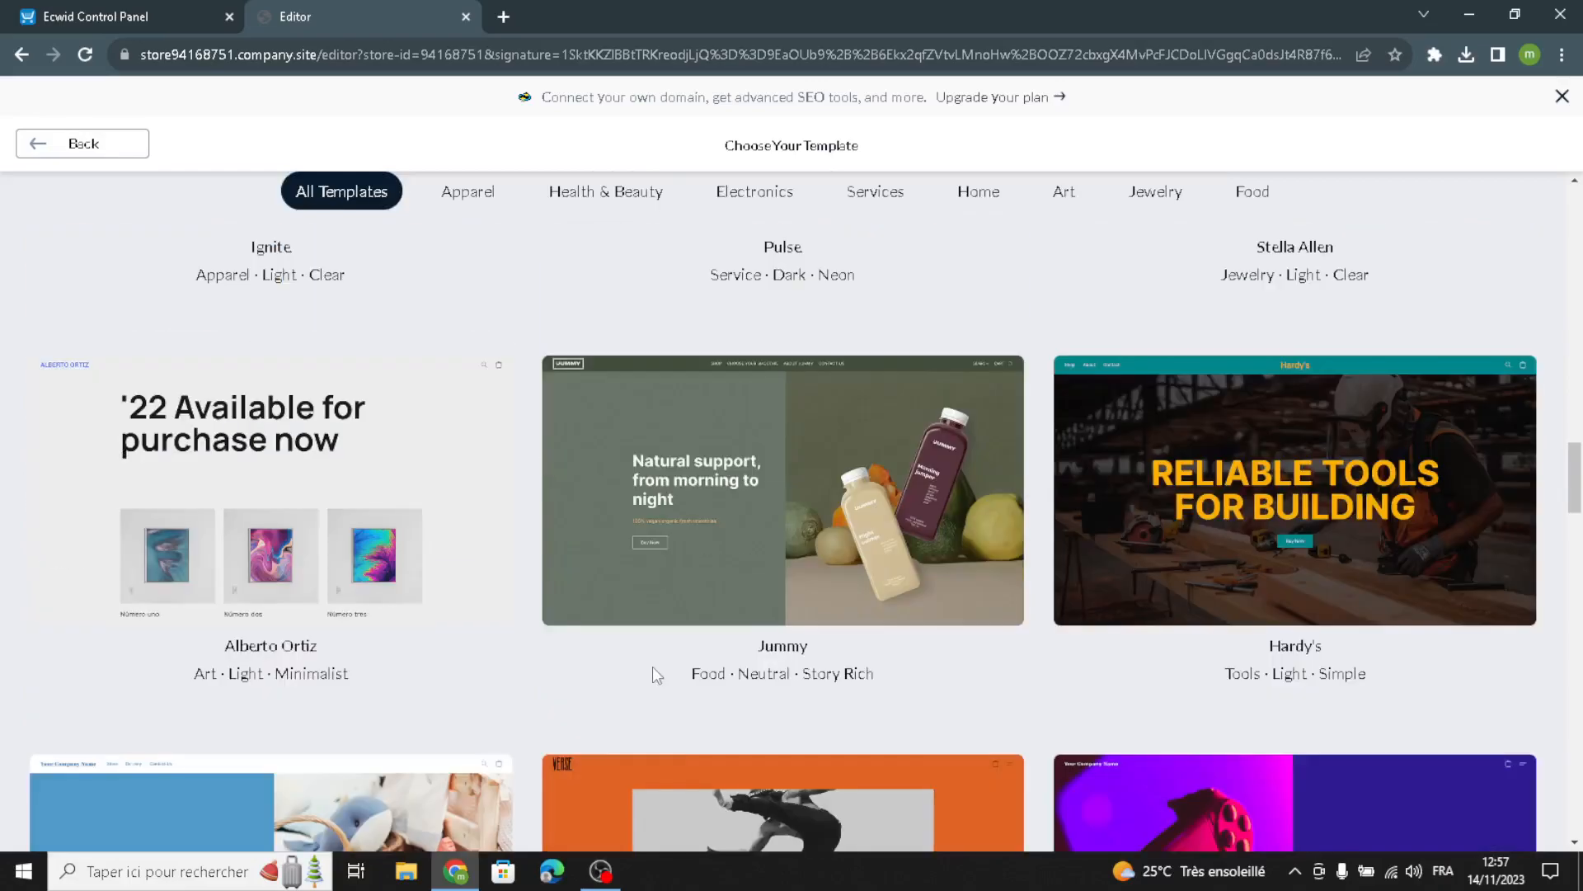
scroll(633, 659, down, 15)
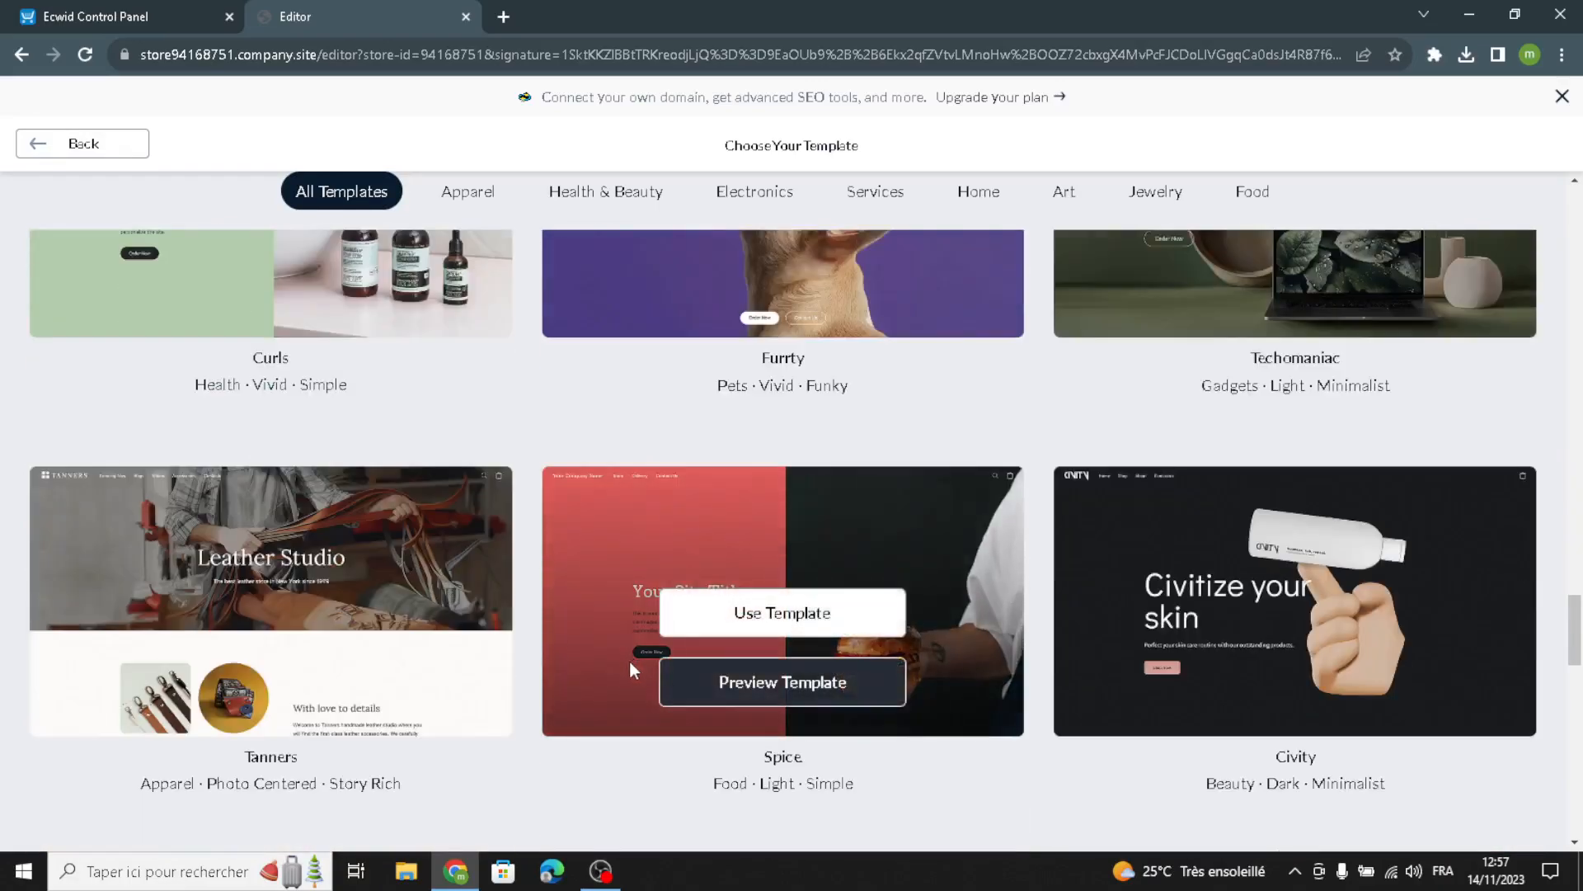
scroll(627, 668, down, 6)
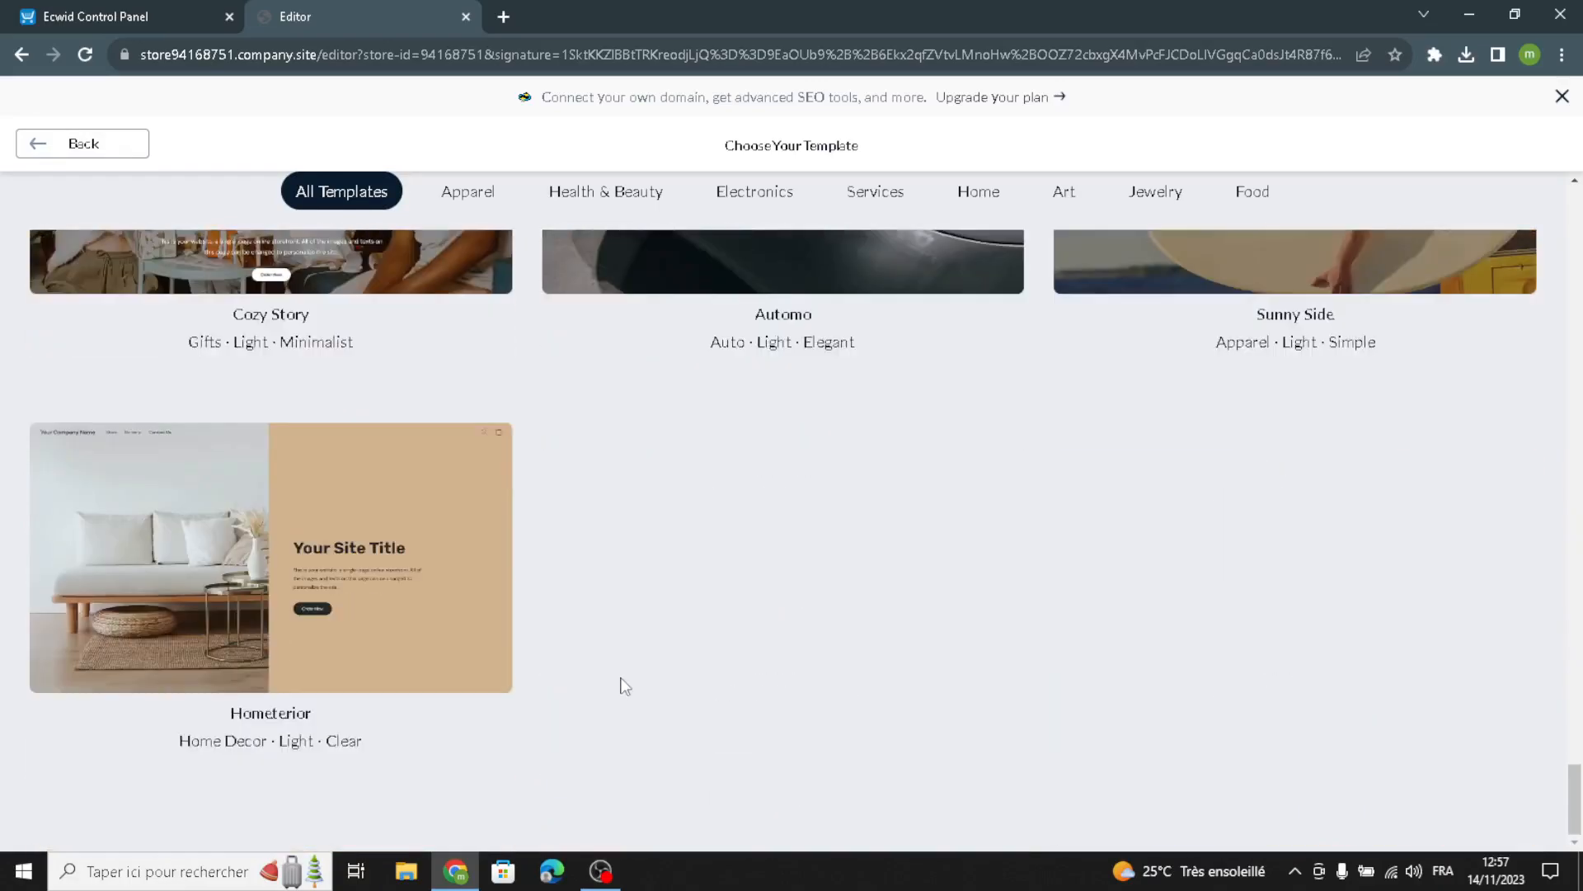
scroll(616, 671, up, 11)
scroll(621, 678, up, 20)
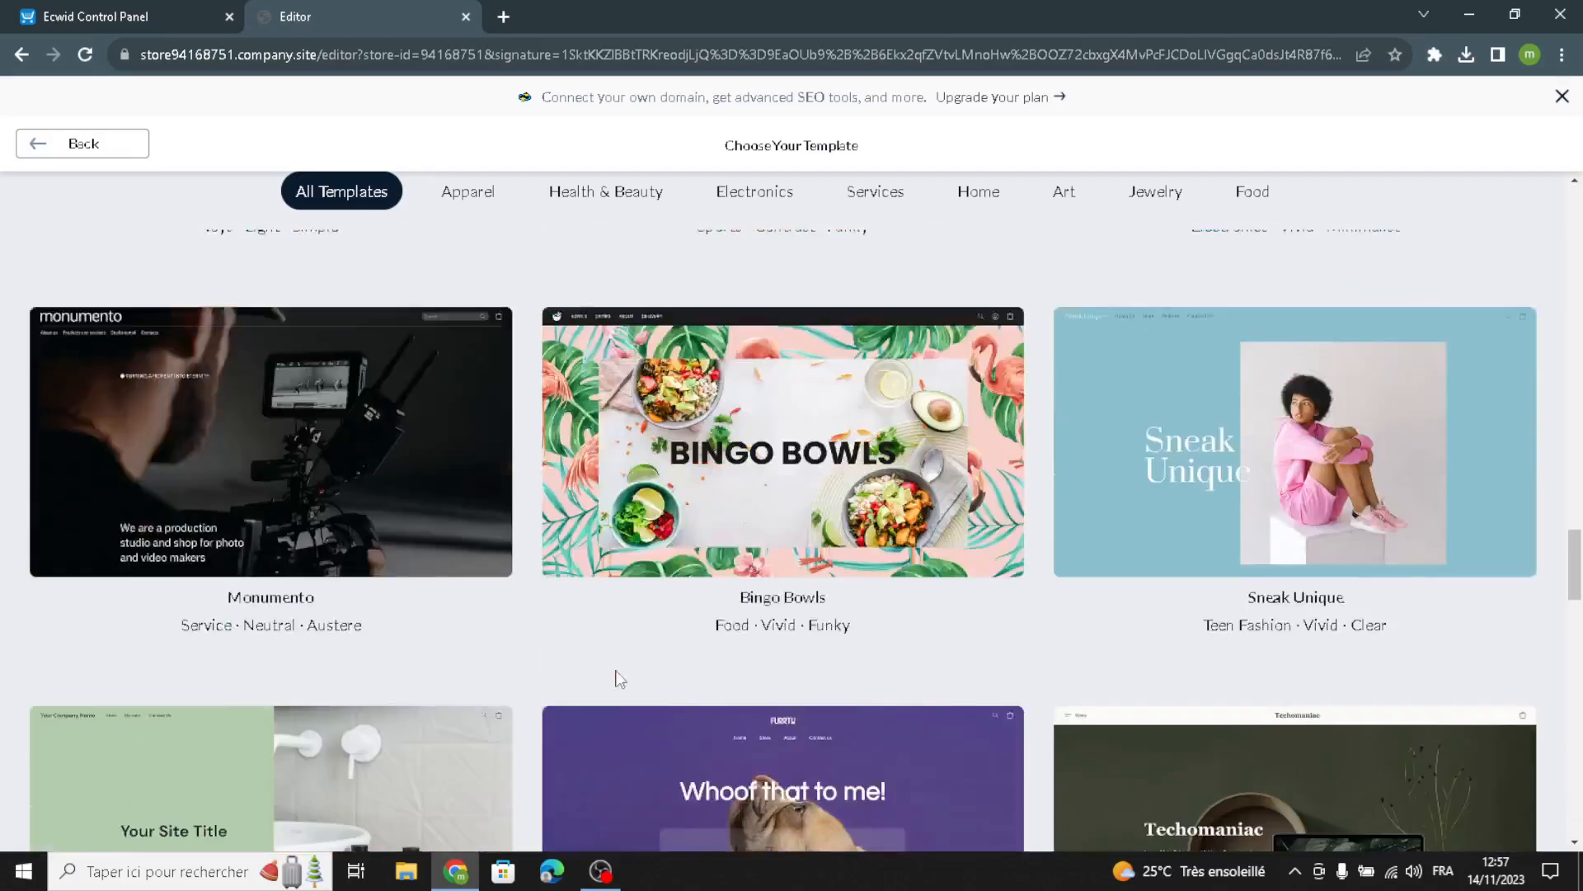
scroll(620, 678, down, 5)
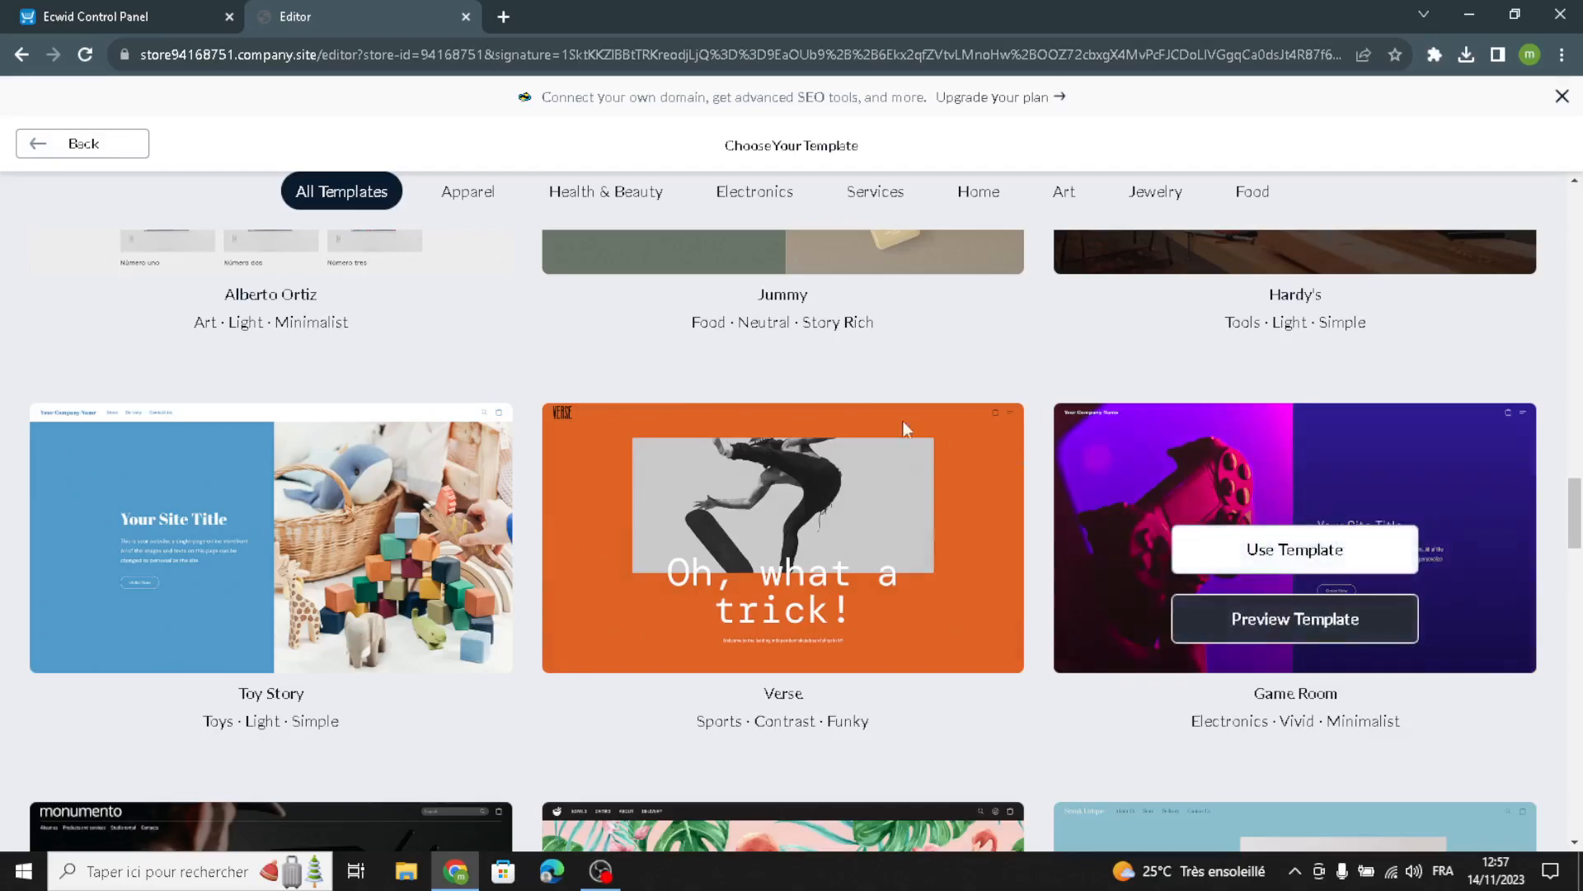
scroll(957, 437, up, 1)
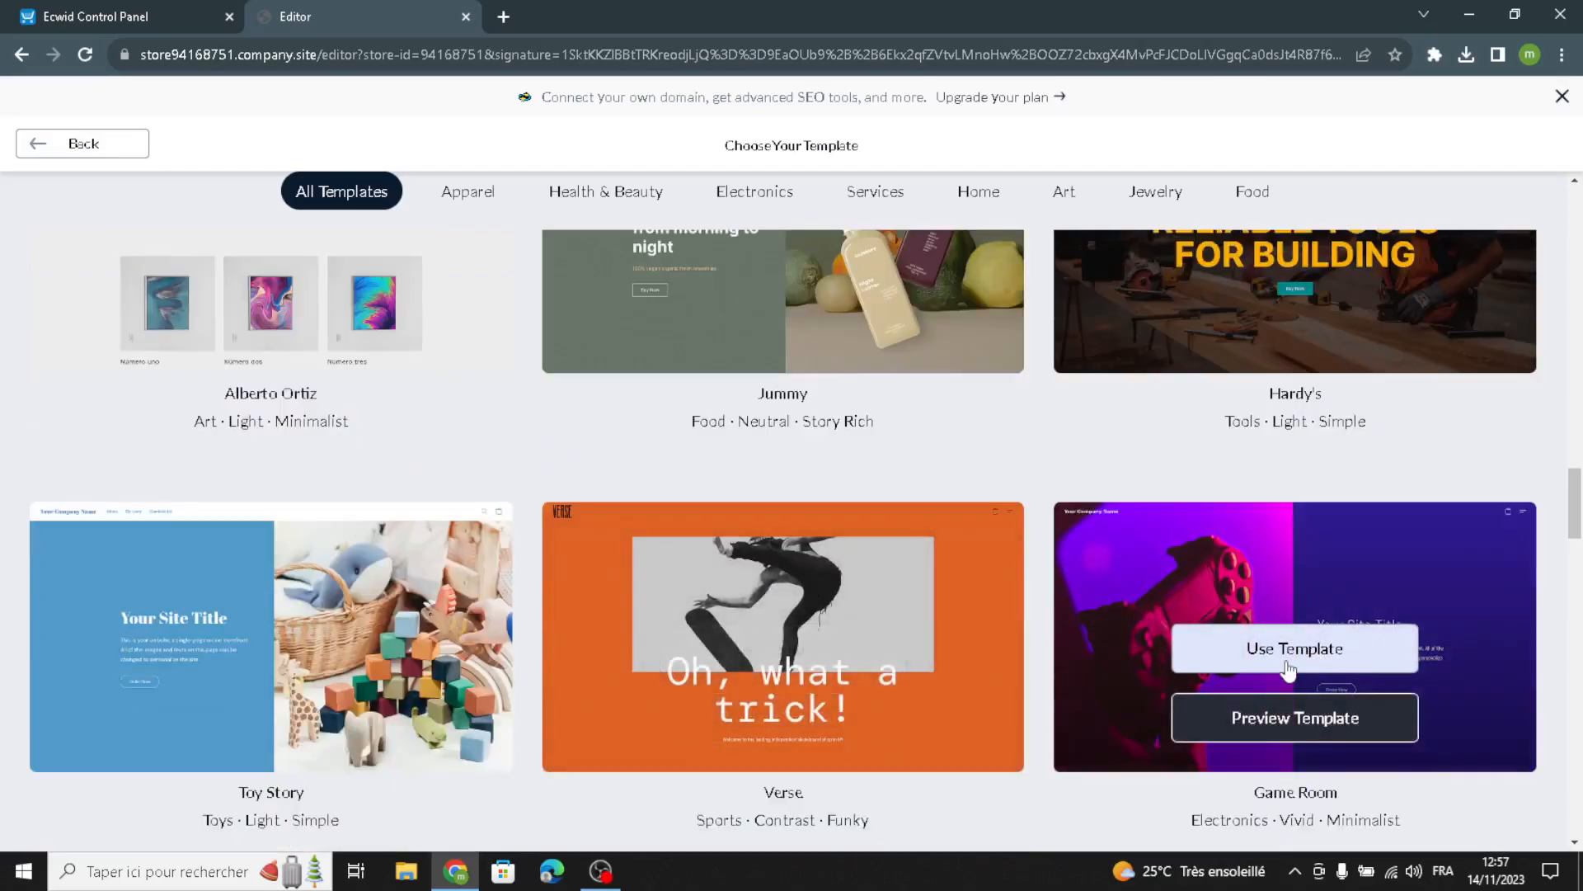
click(1261, 672)
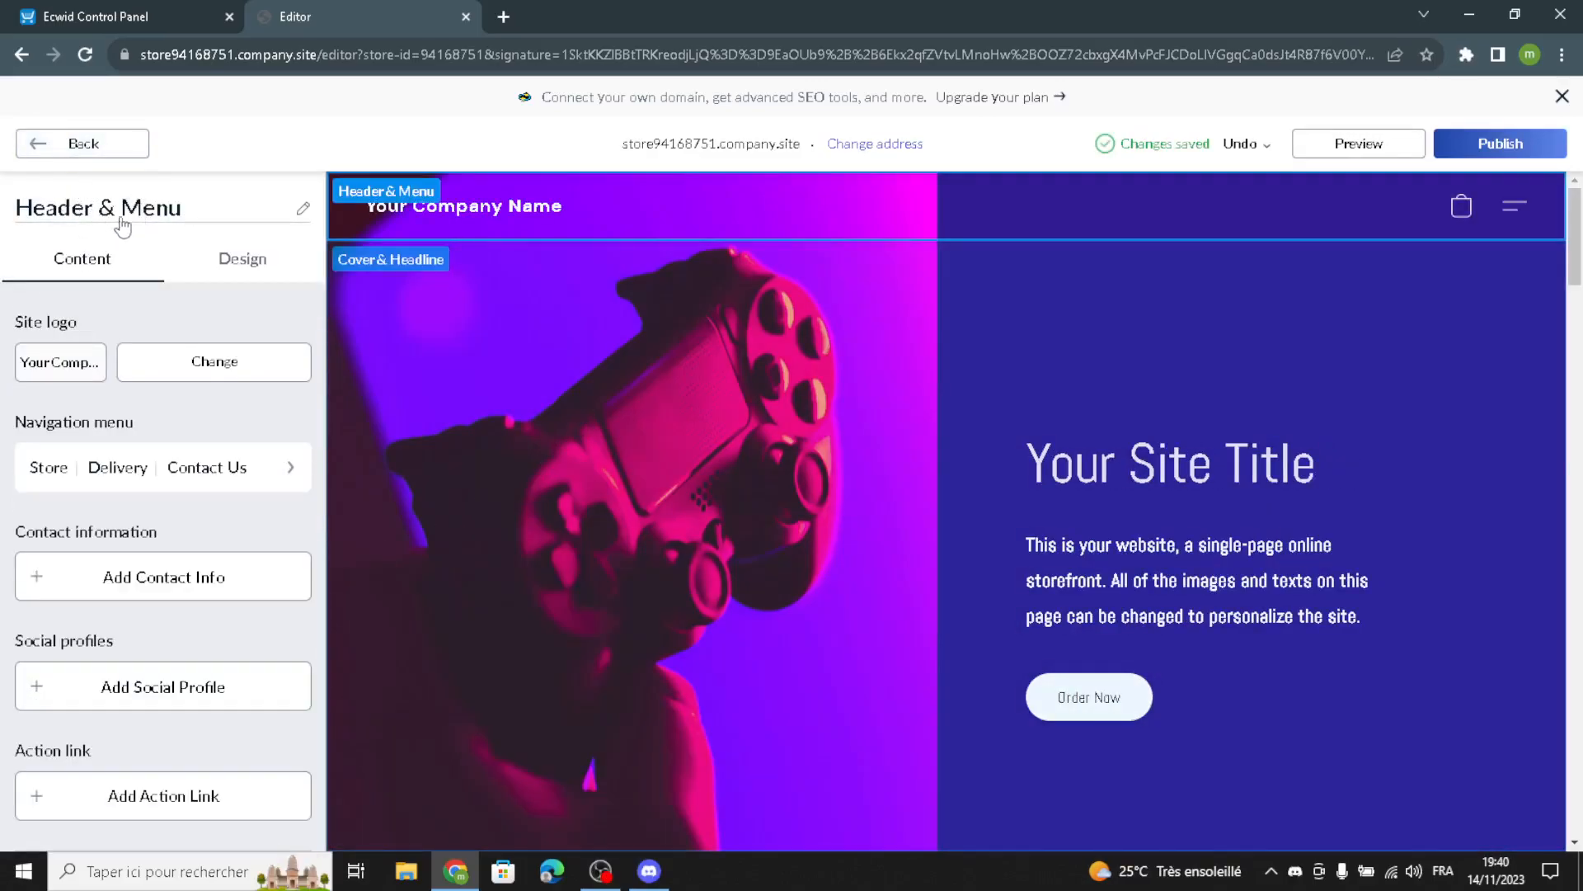
Step: Examine the header's site logo text settings and its navigation menu items
click(68, 368)
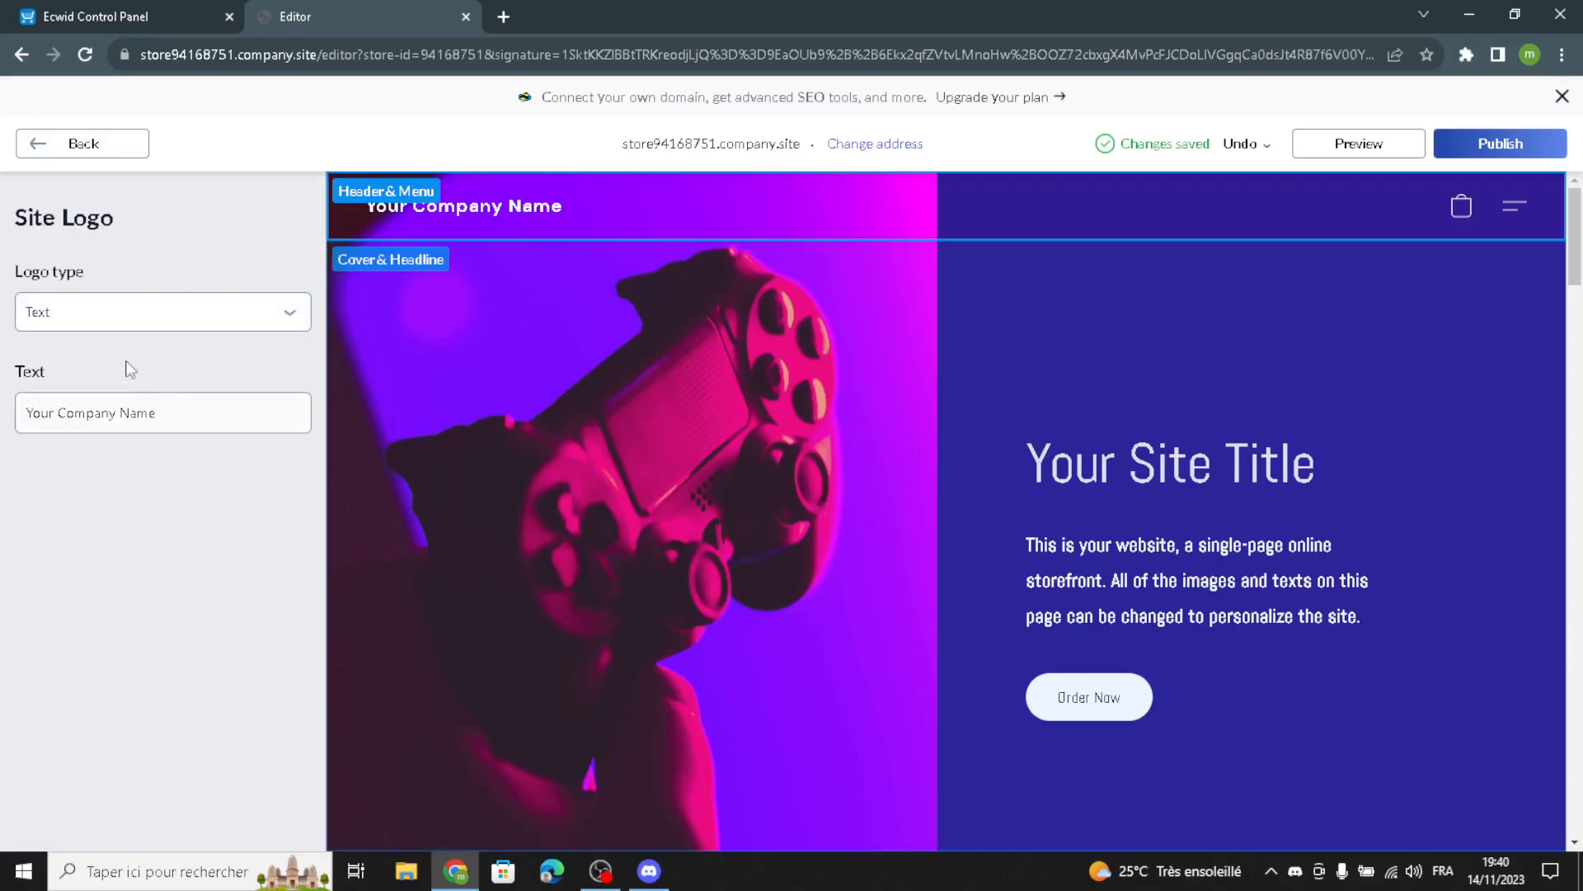
drag(188, 412, 6, 425)
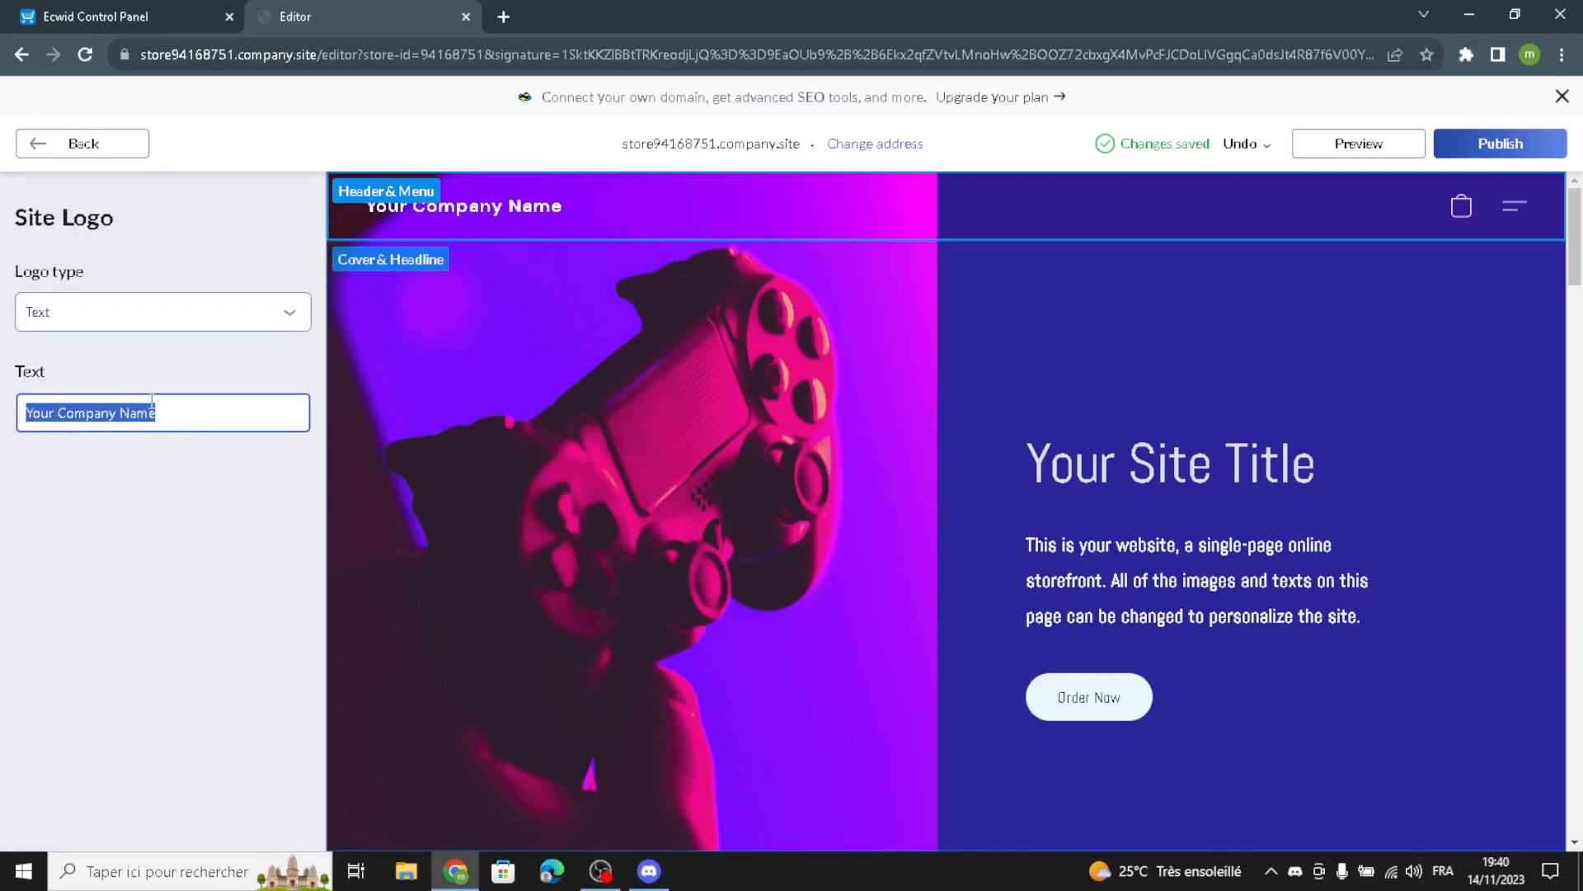
click(78, 143)
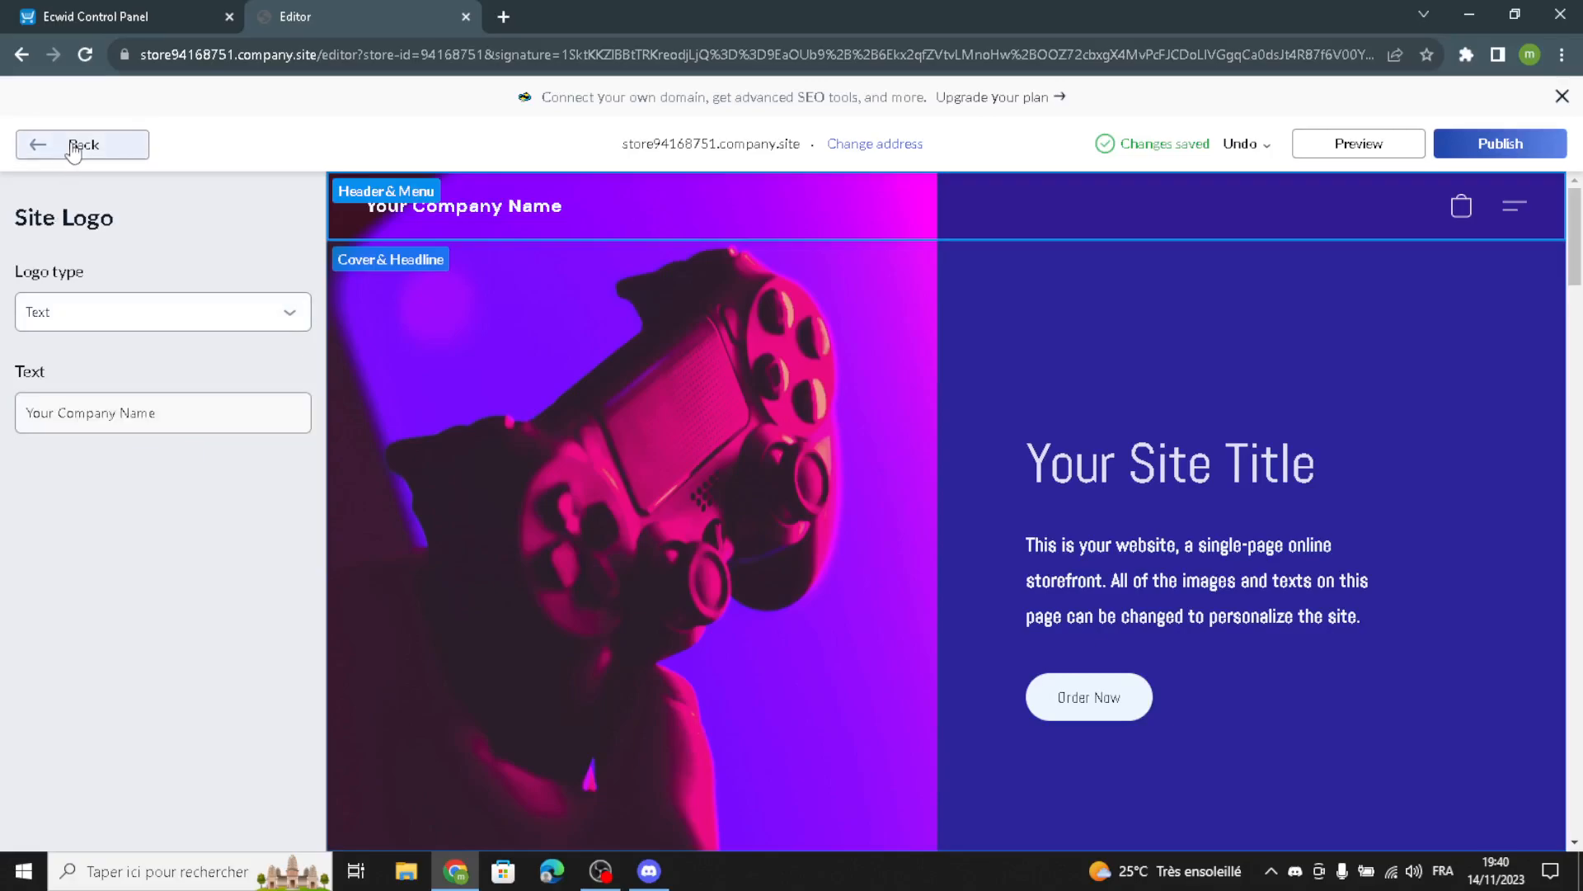
click(93, 468)
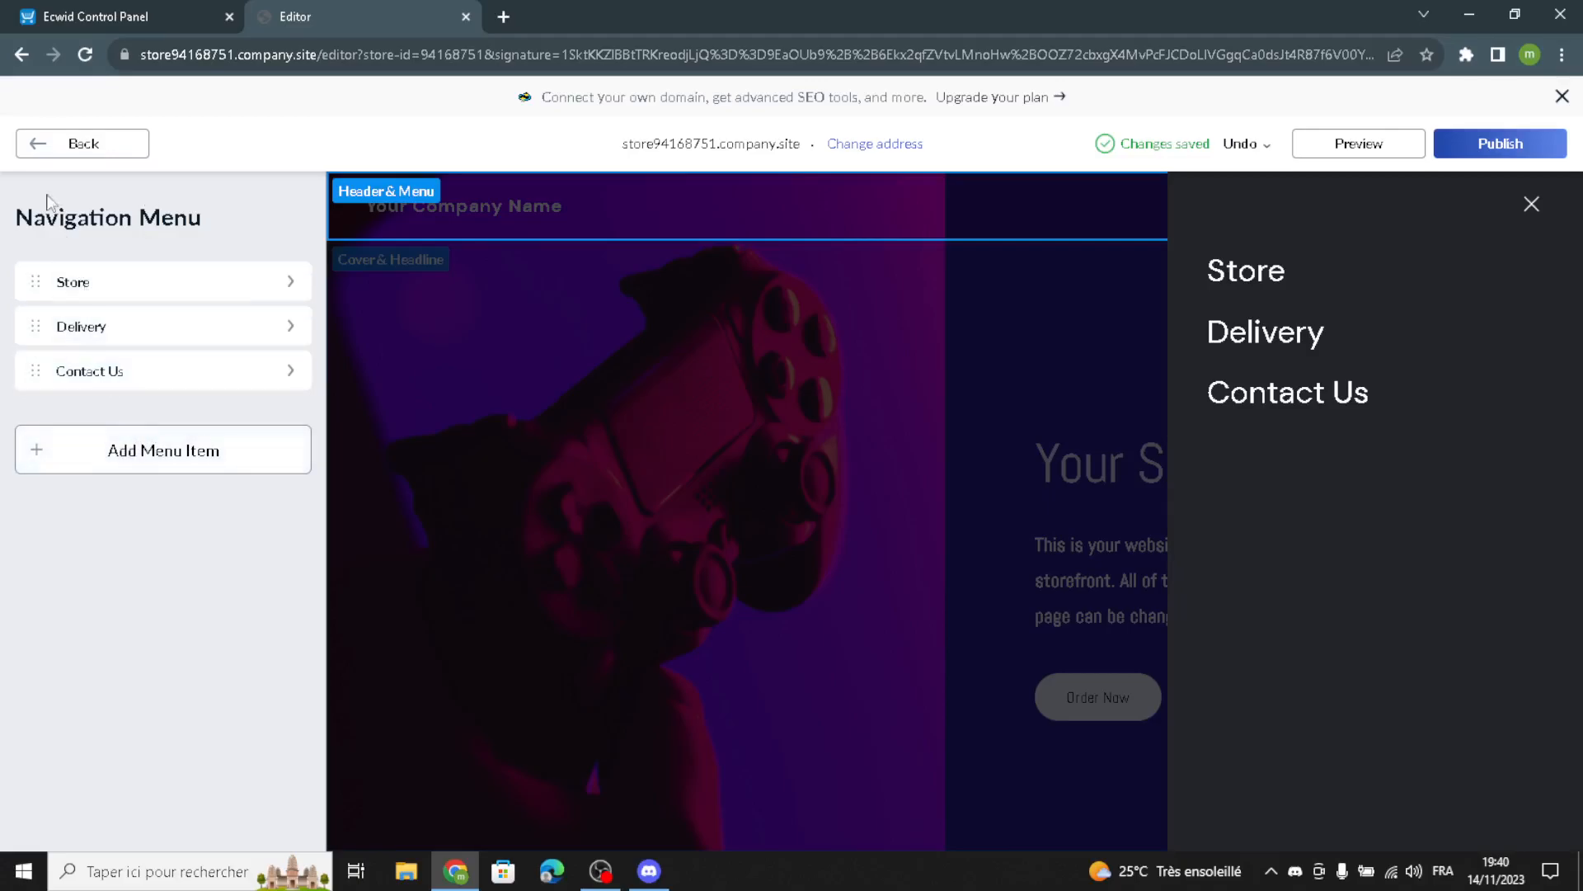
click(49, 145)
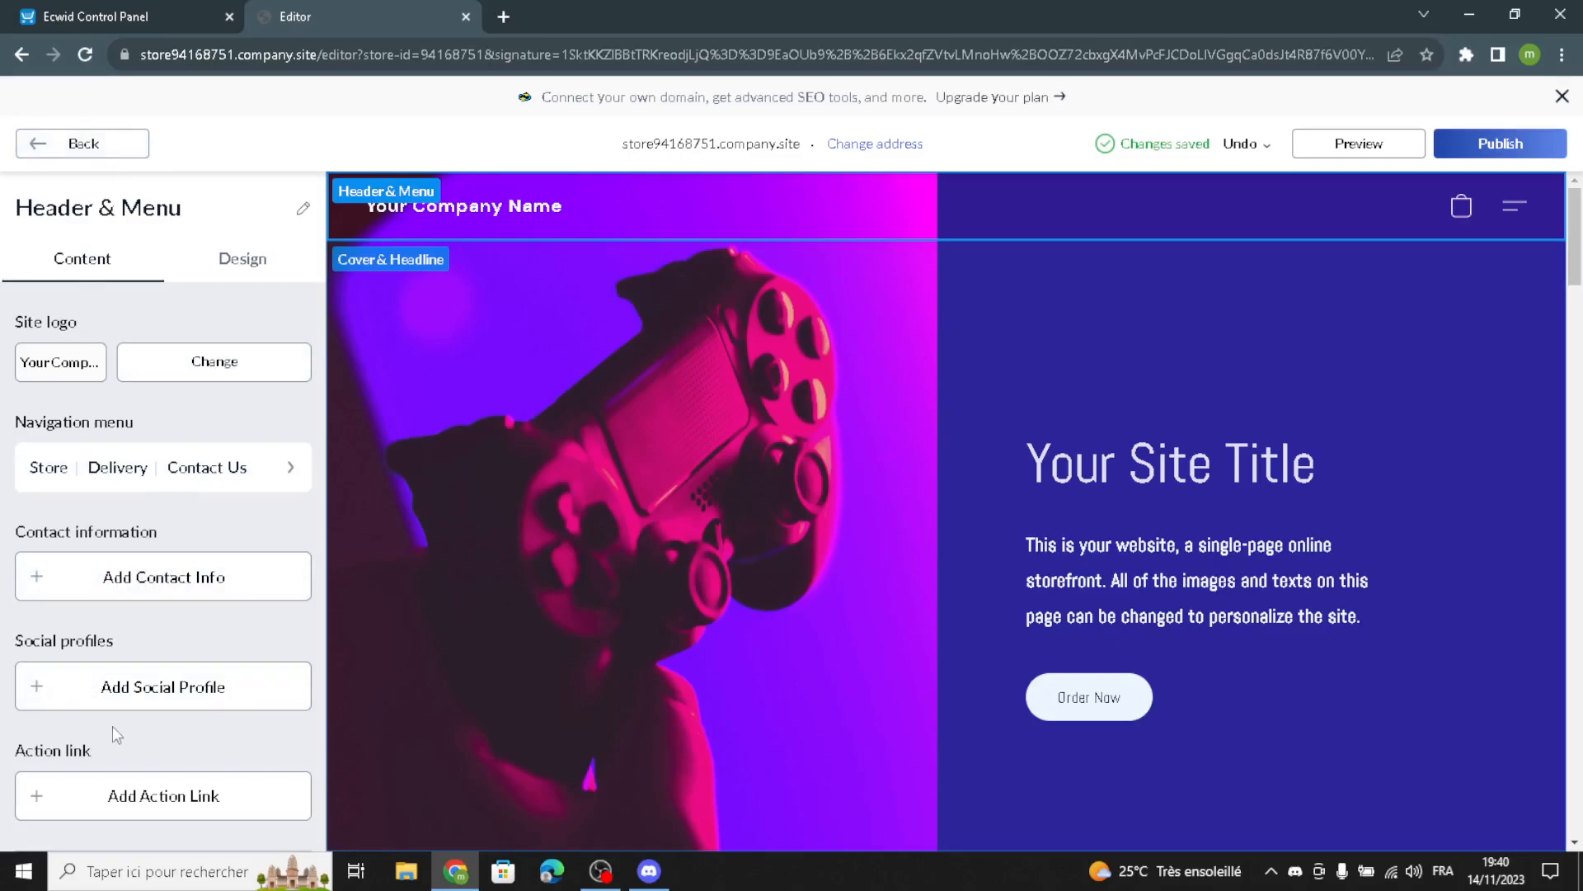
Step: Change the Header & Menu layout to the third design, with menu links before a centered company name
scroll(251, 643, down, 1)
scroll(114, 503, up, 1)
click(248, 258)
click(196, 406)
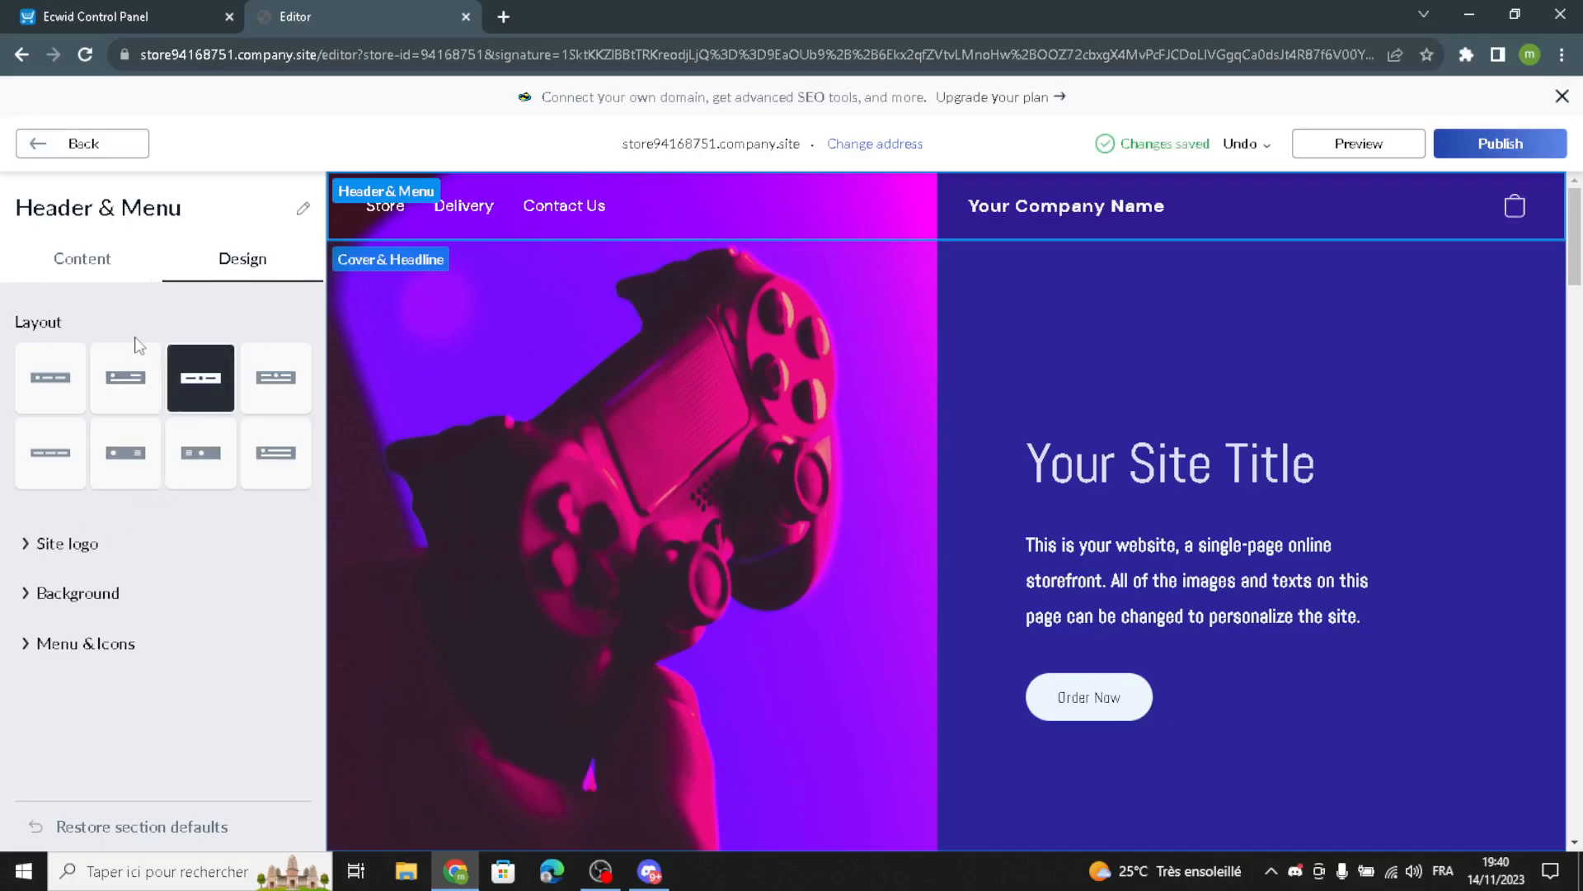
Step: Set the header's site logo font to Alice and its size to 26
click(68, 543)
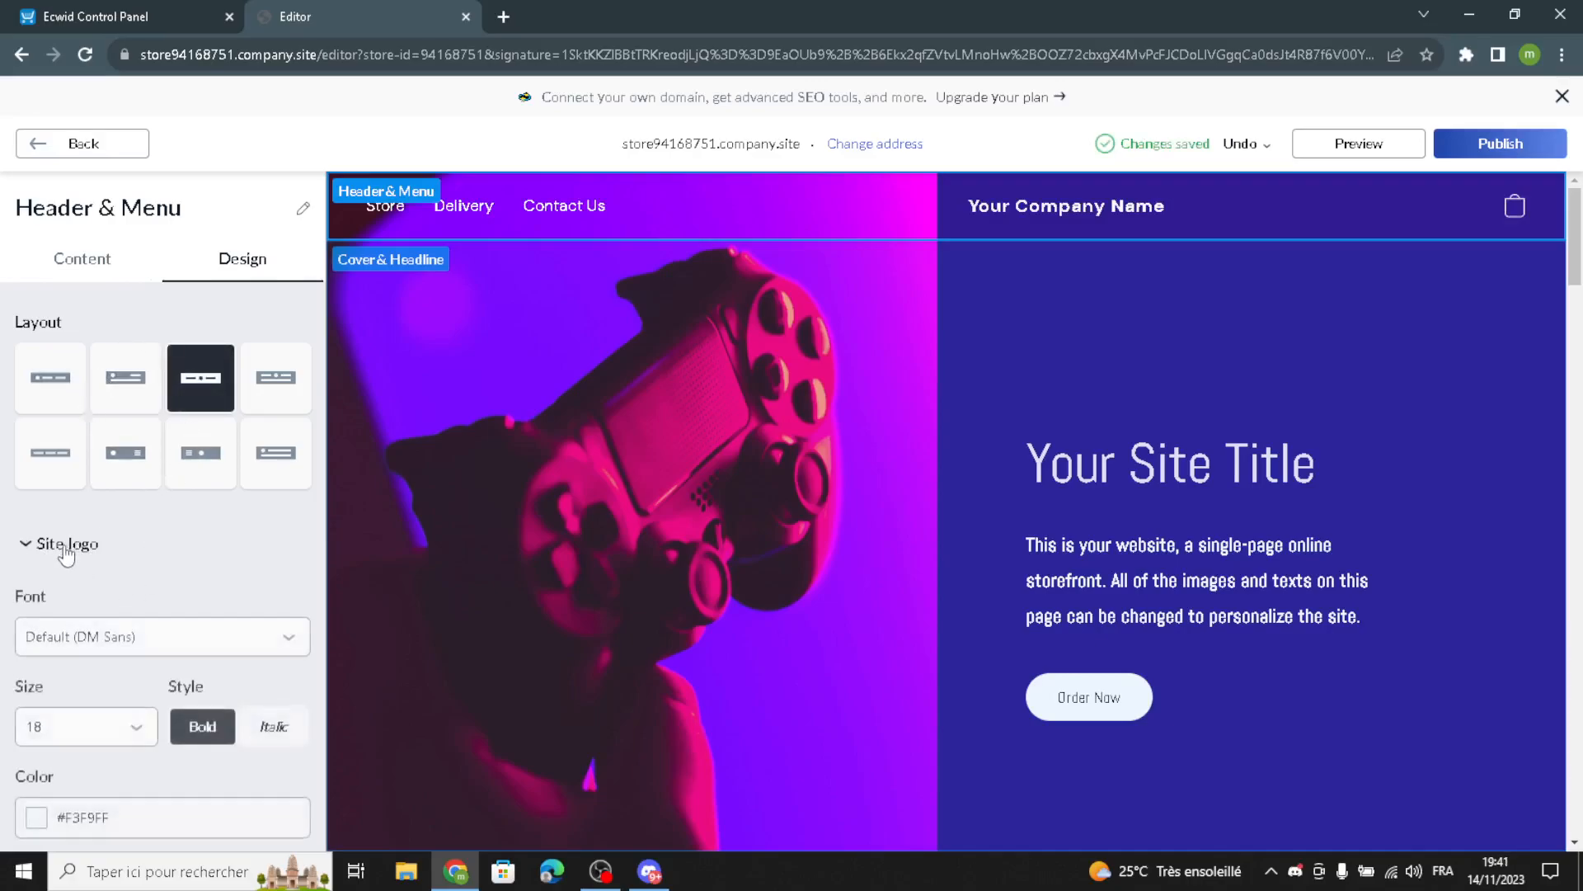
click(85, 640)
click(104, 469)
scroll(72, 570, down, 3)
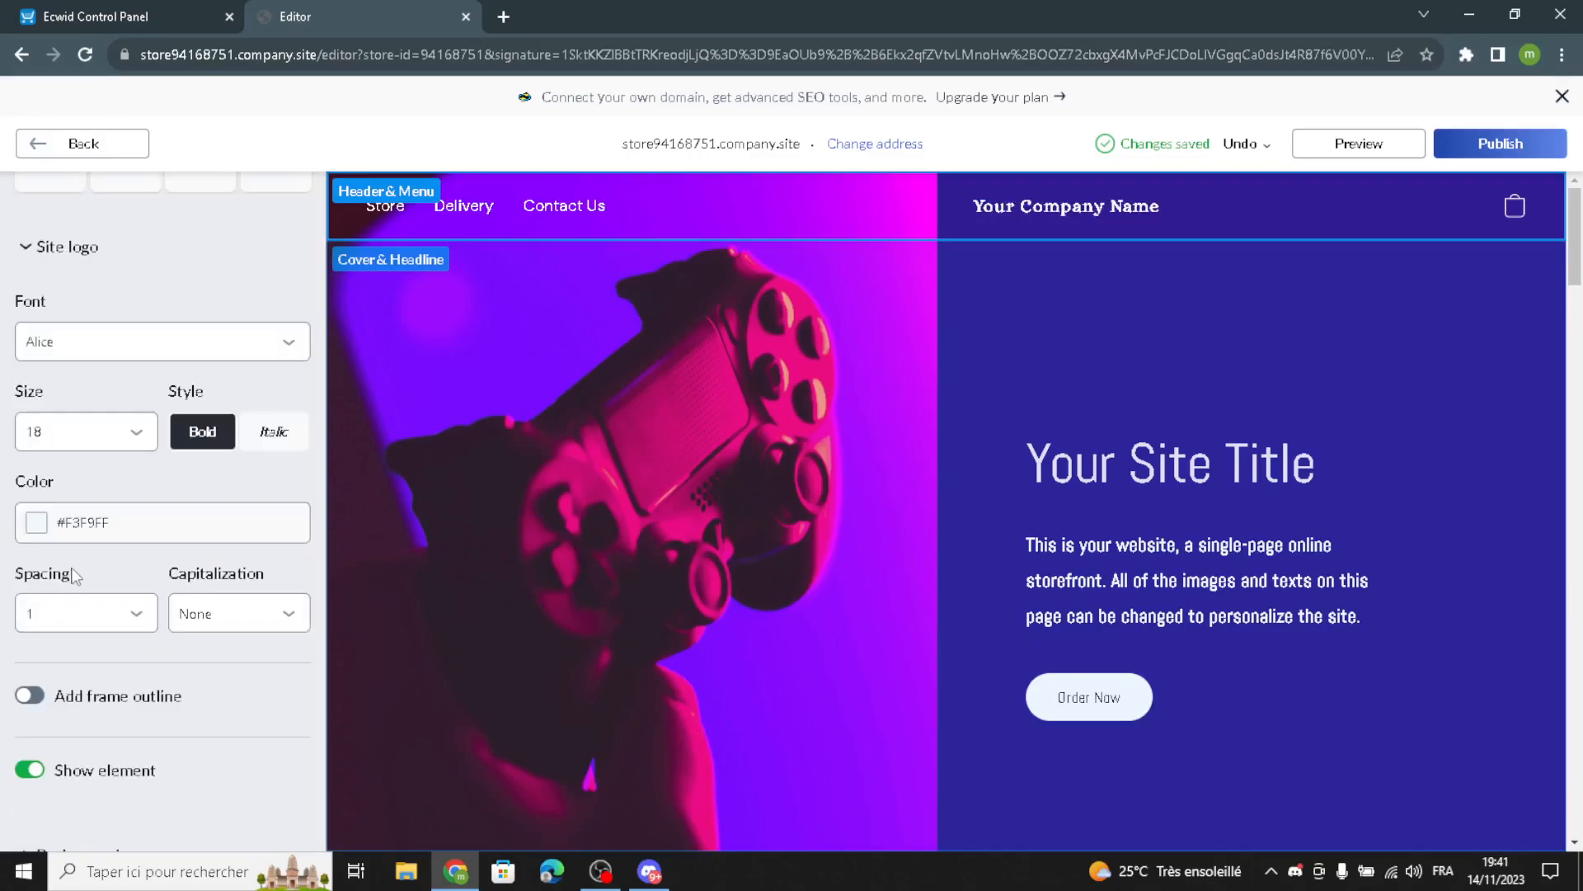
click(86, 431)
click(86, 581)
Step: Add a frame outline around the site logo and return to the homepage sections
click(29, 695)
scroll(259, 292, up, 4)
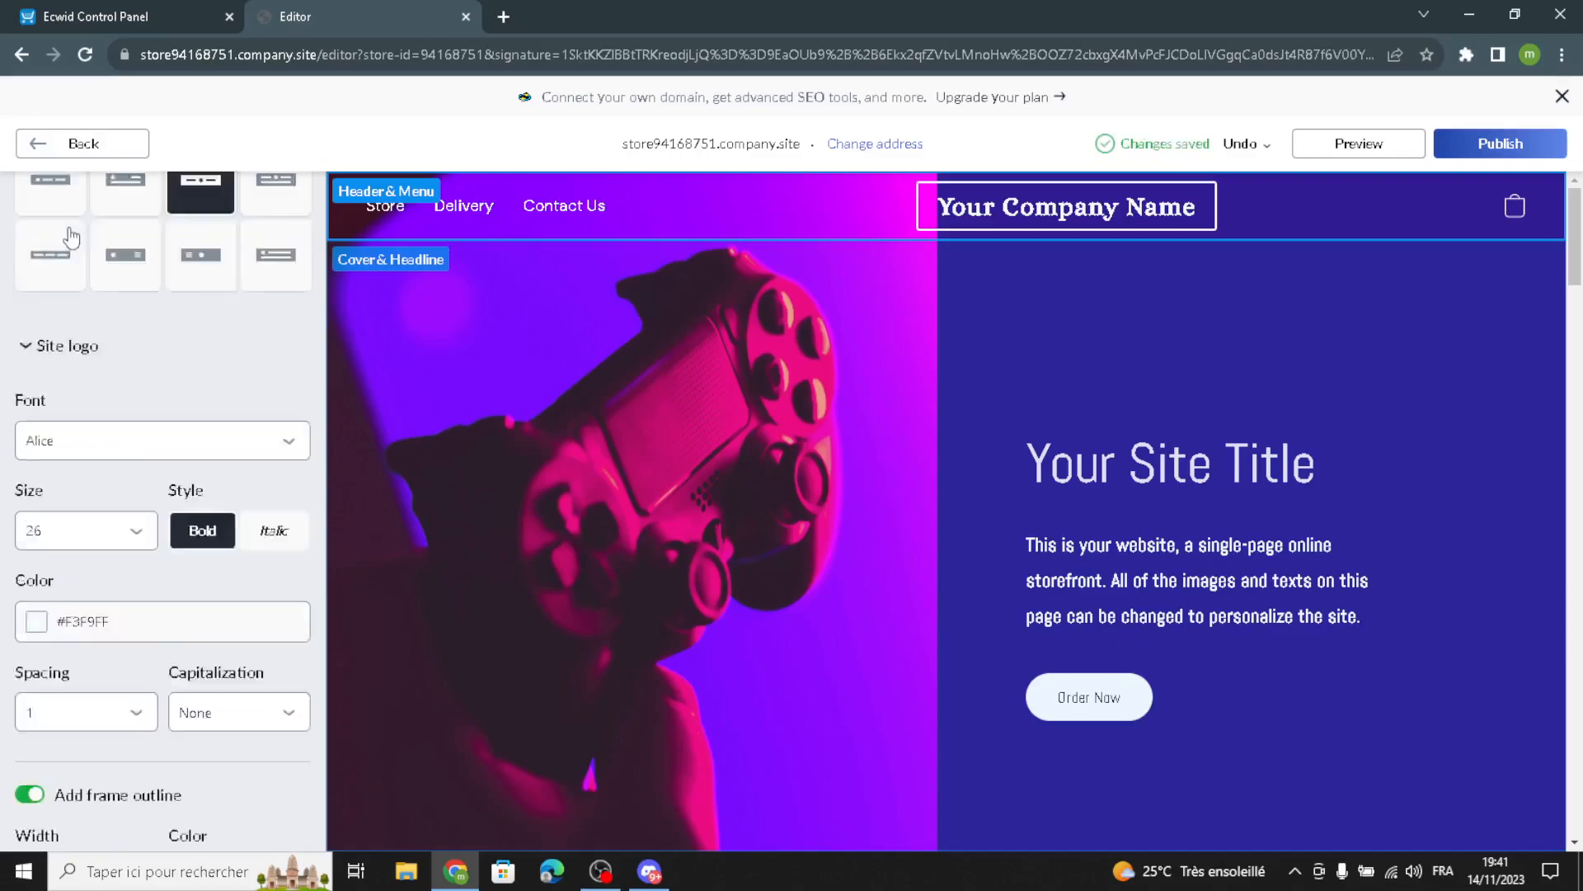
scroll(118, 510, down, 5)
scroll(119, 510, up, 5)
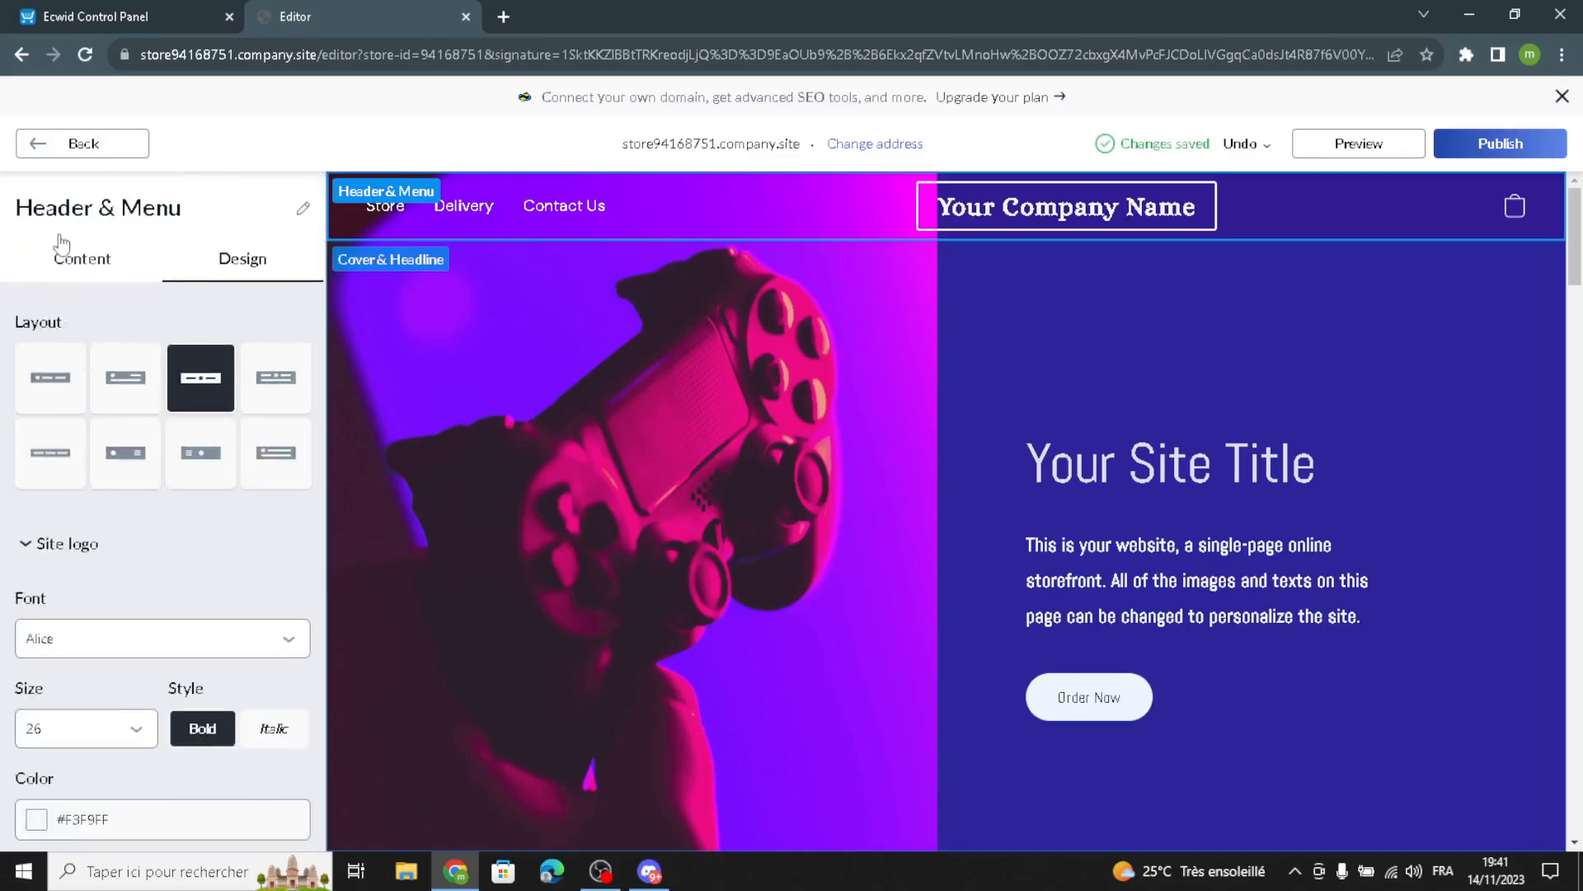
click(101, 144)
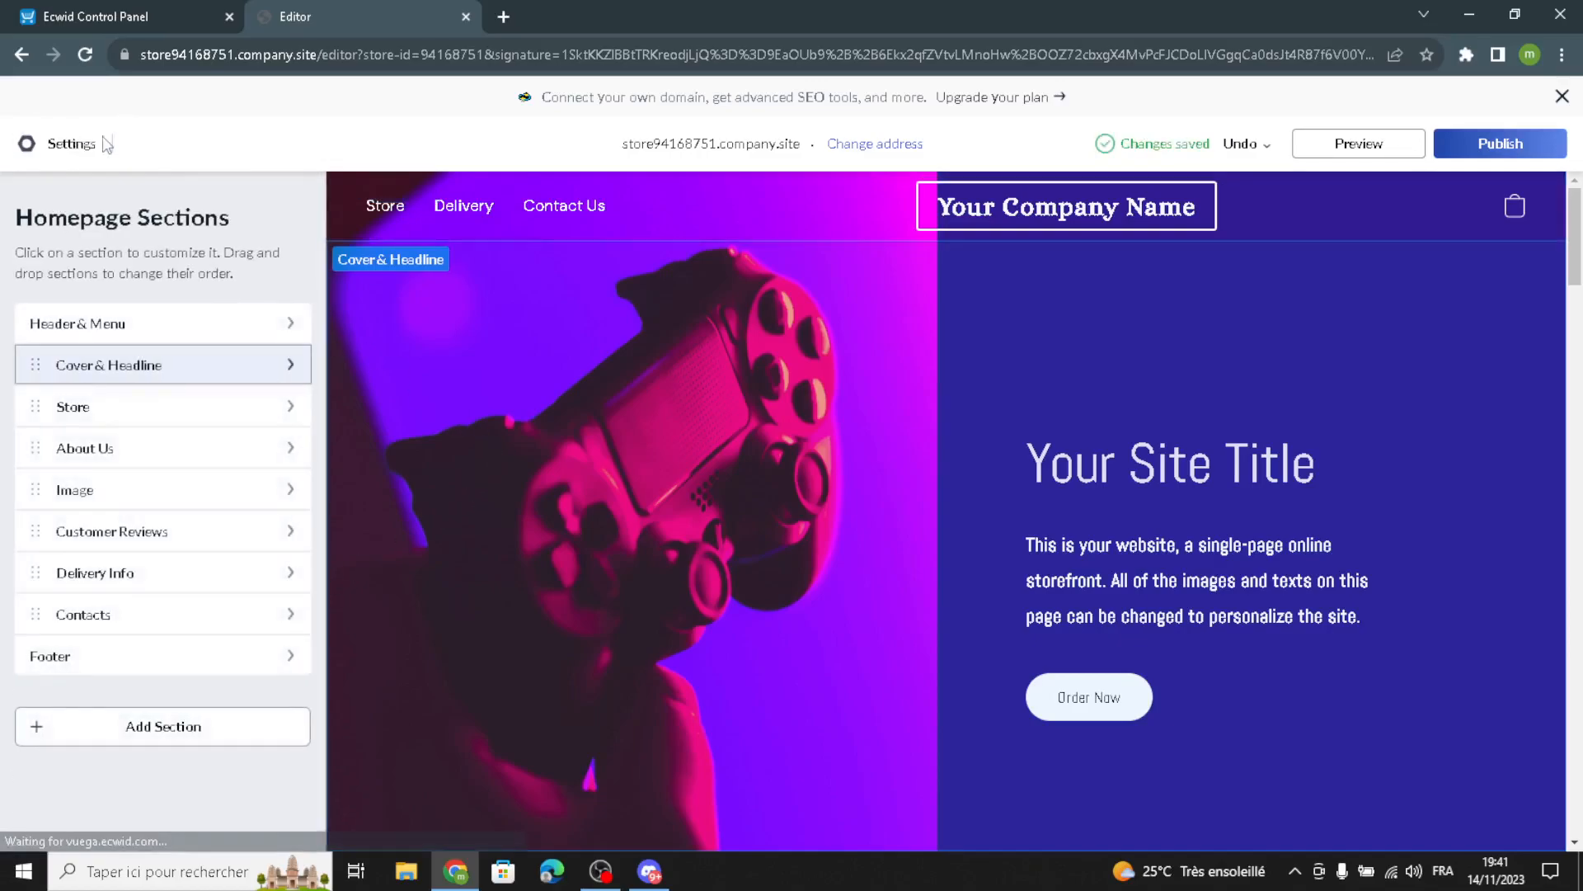
Step: Set the Cover & Headline title to "Welcome to our site for retro and nostalgic products."
click(167, 385)
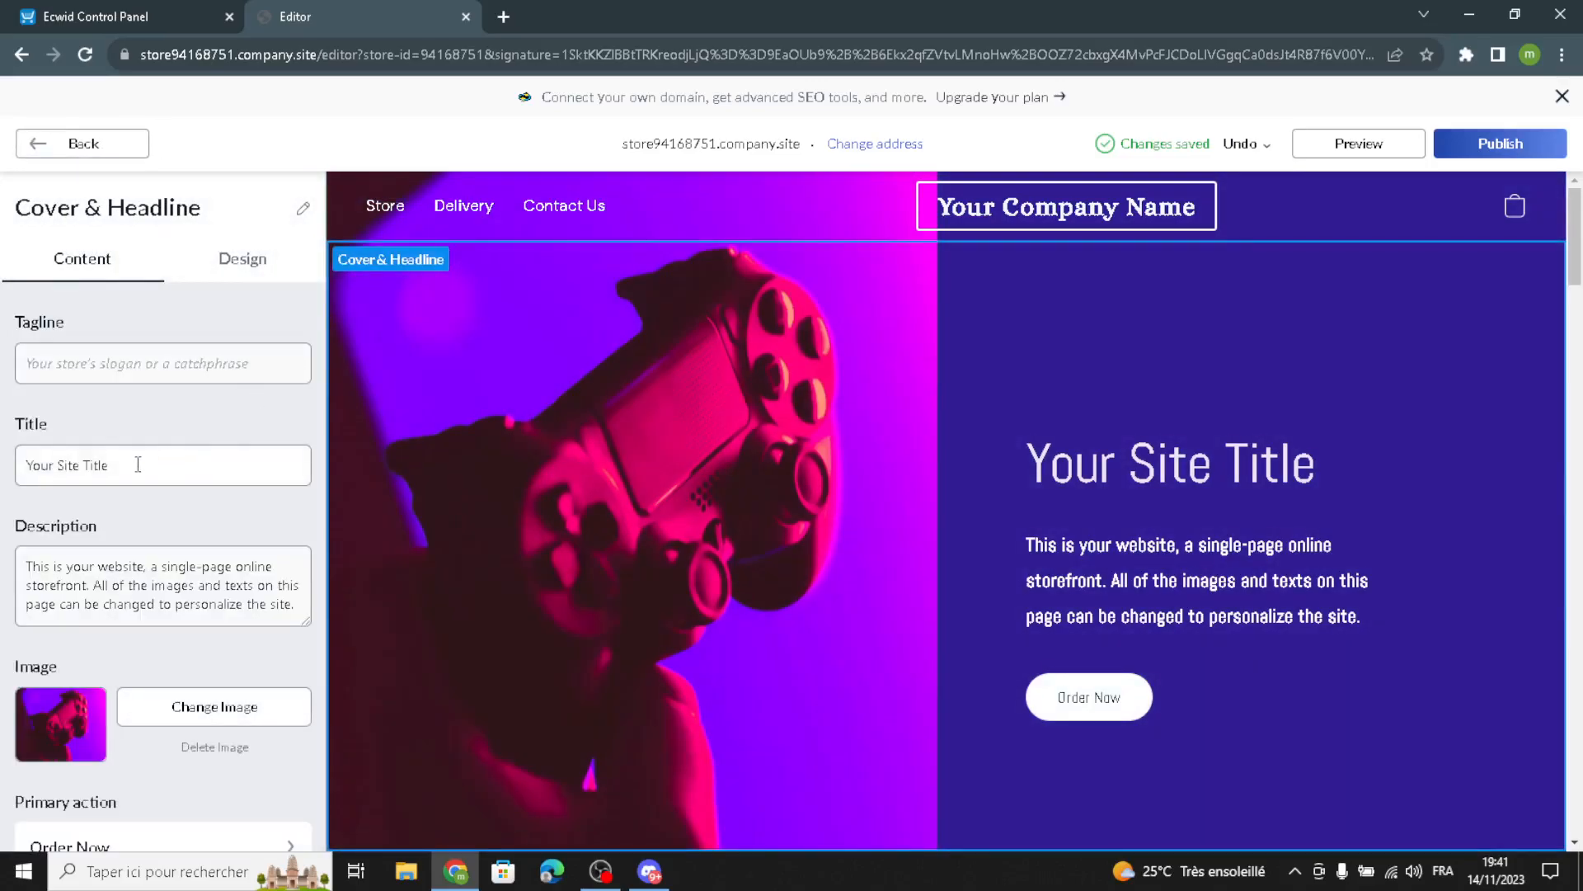
drag(181, 464, 4, 472)
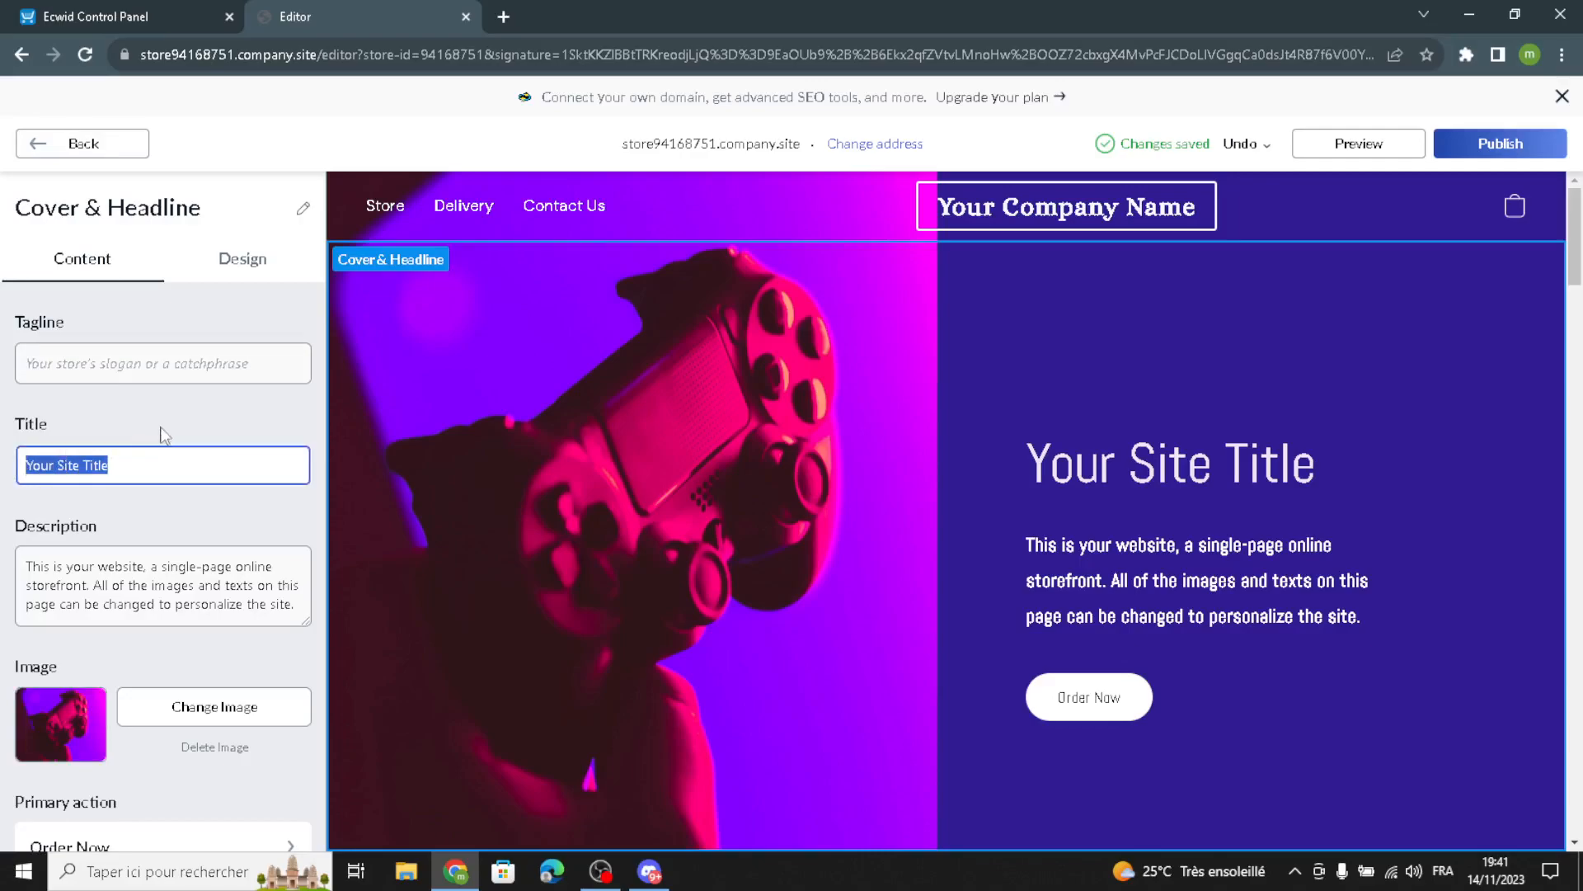
text(We)
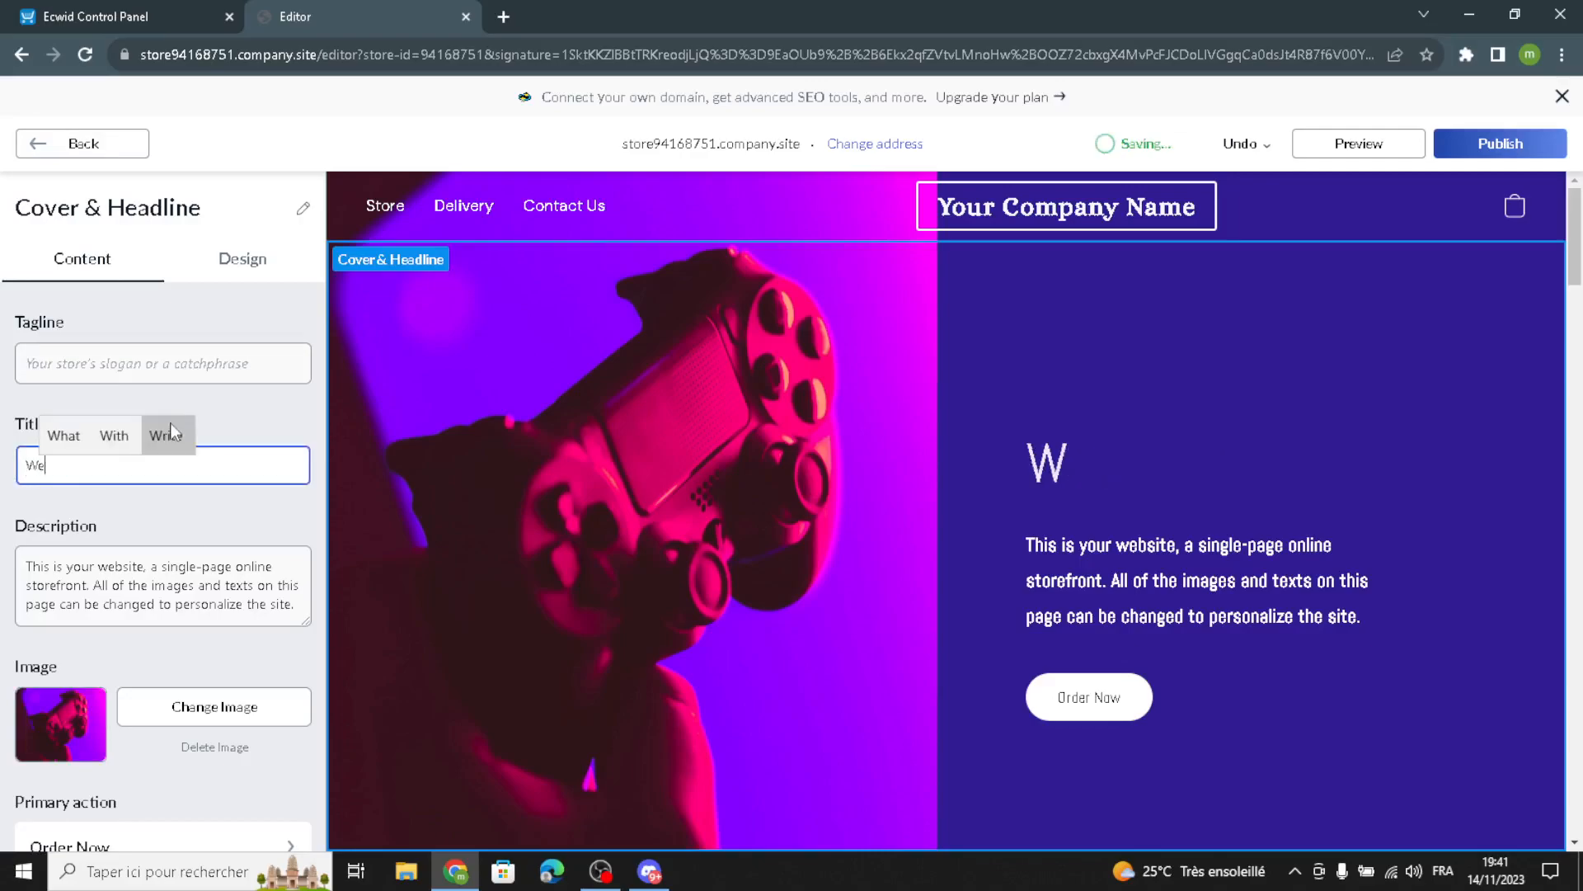
text(lcomz)
key(BackSpace)
key(BackSpace)
text(e to ou)
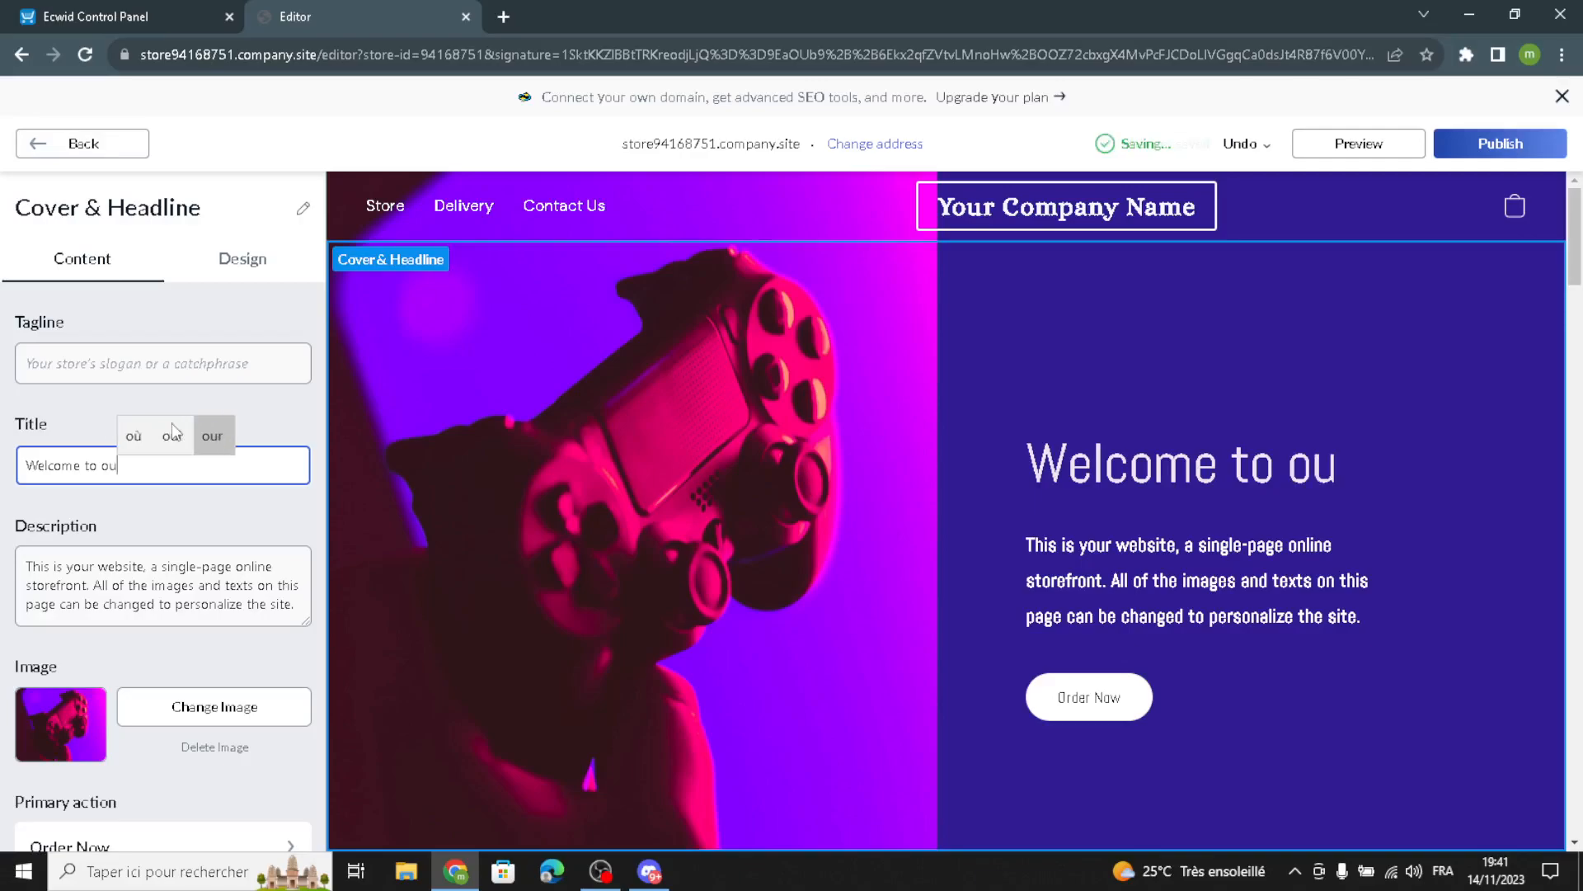
text(r site fo)
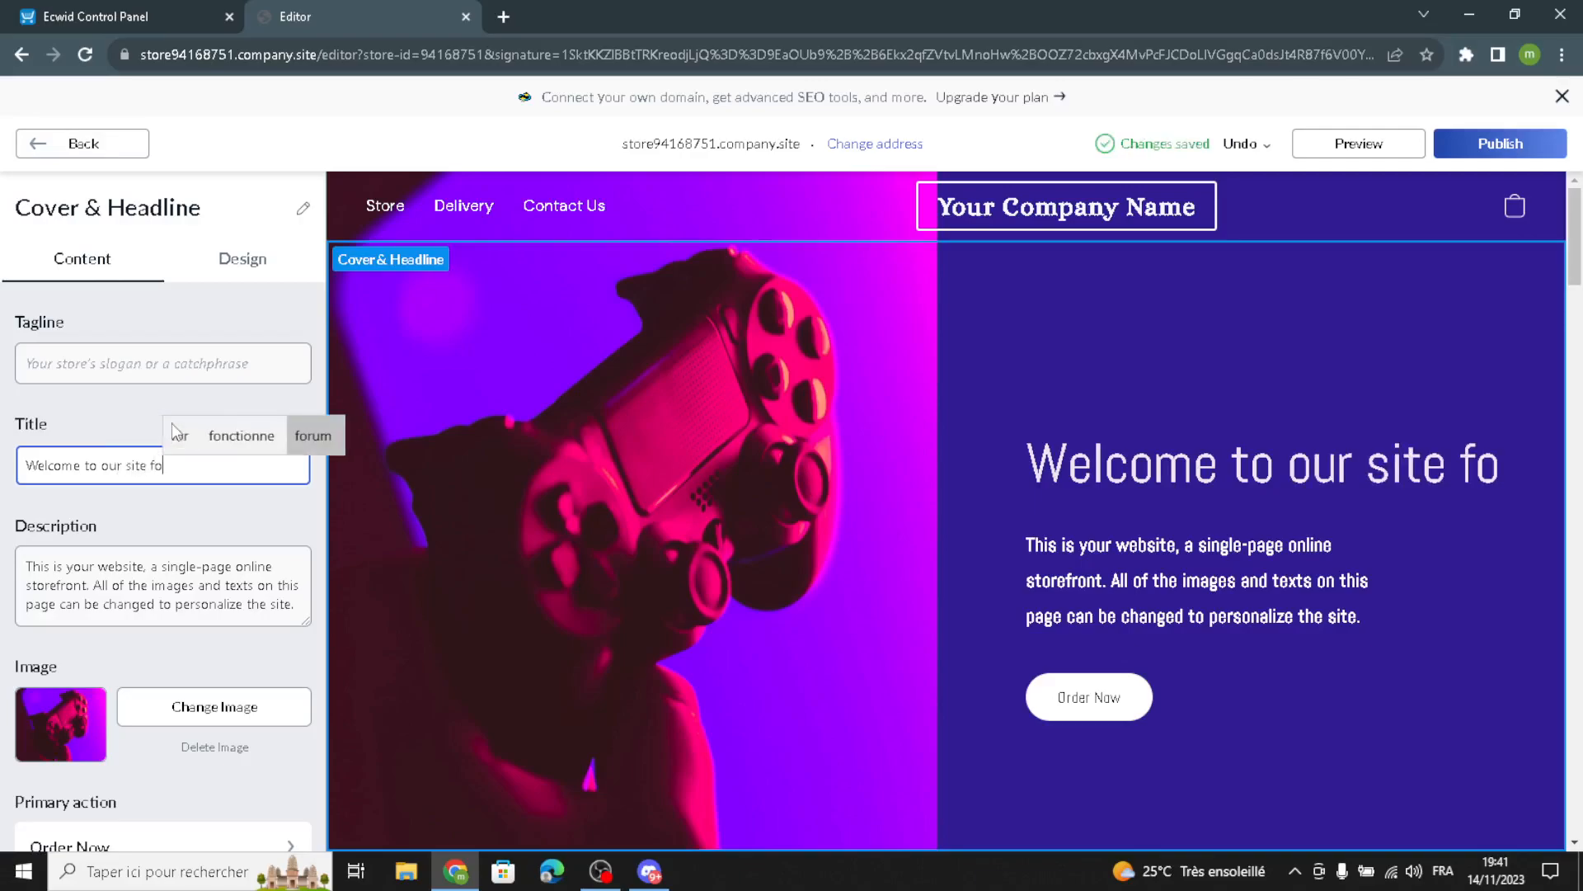
text(r retr)
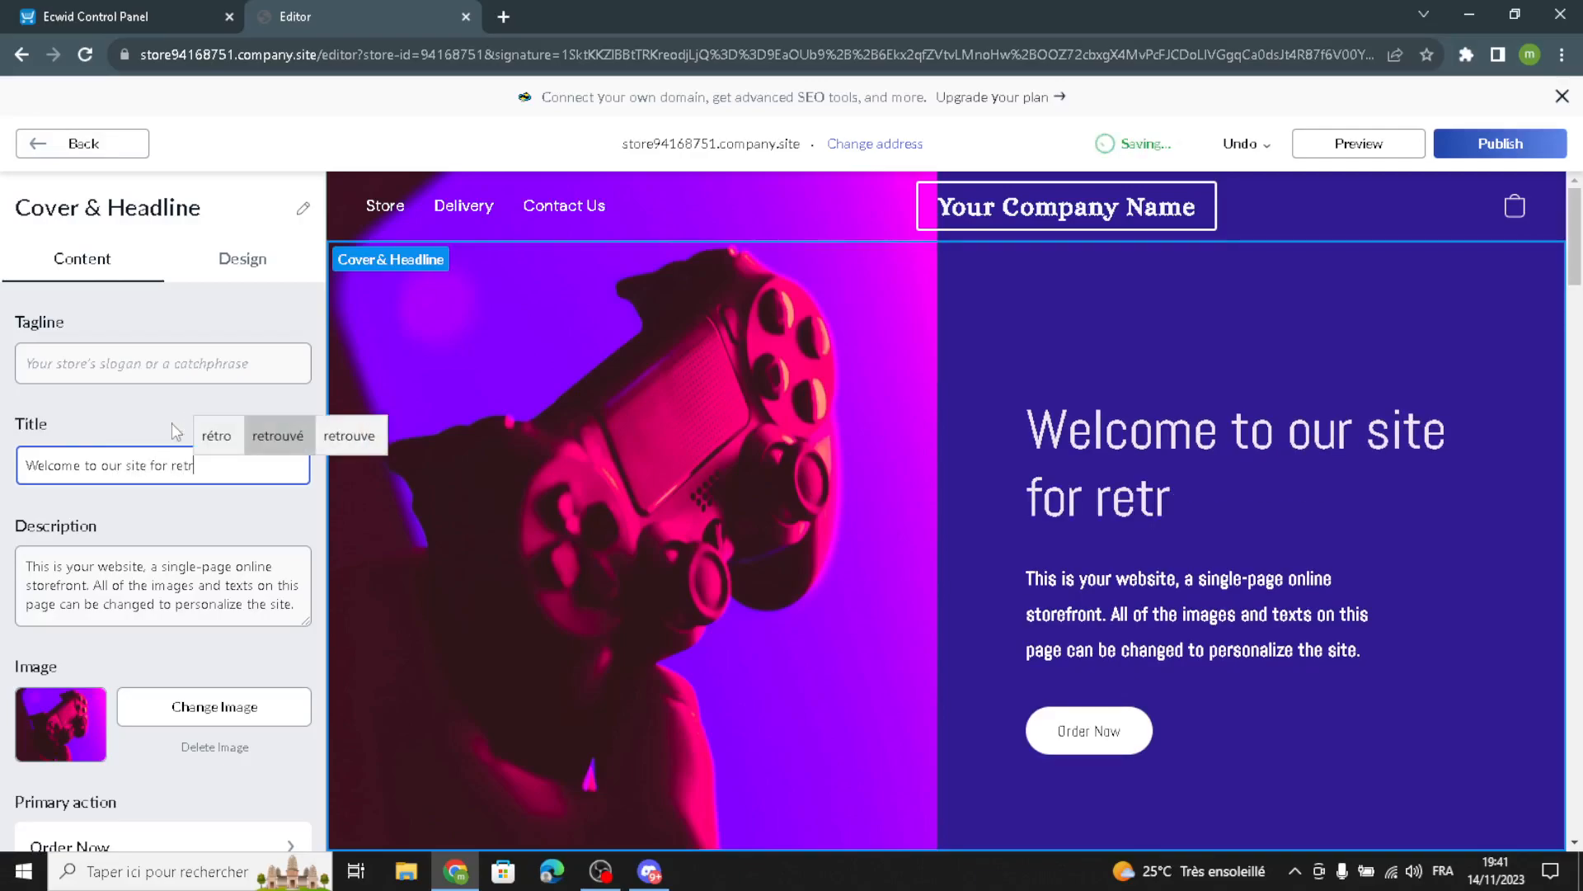
text(o and )
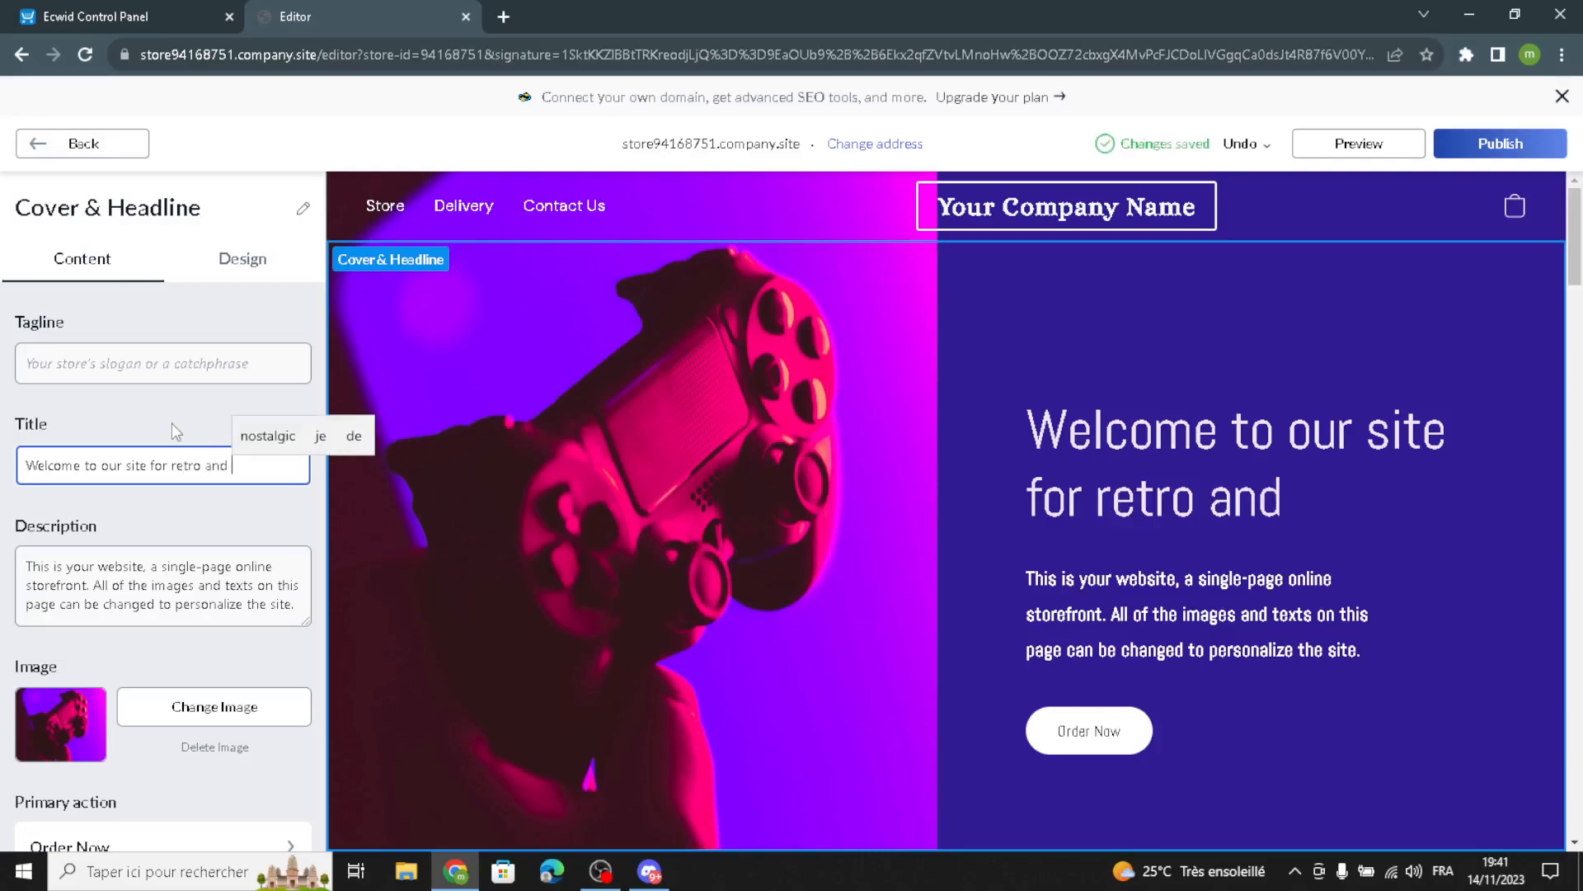
text(nostalgic)
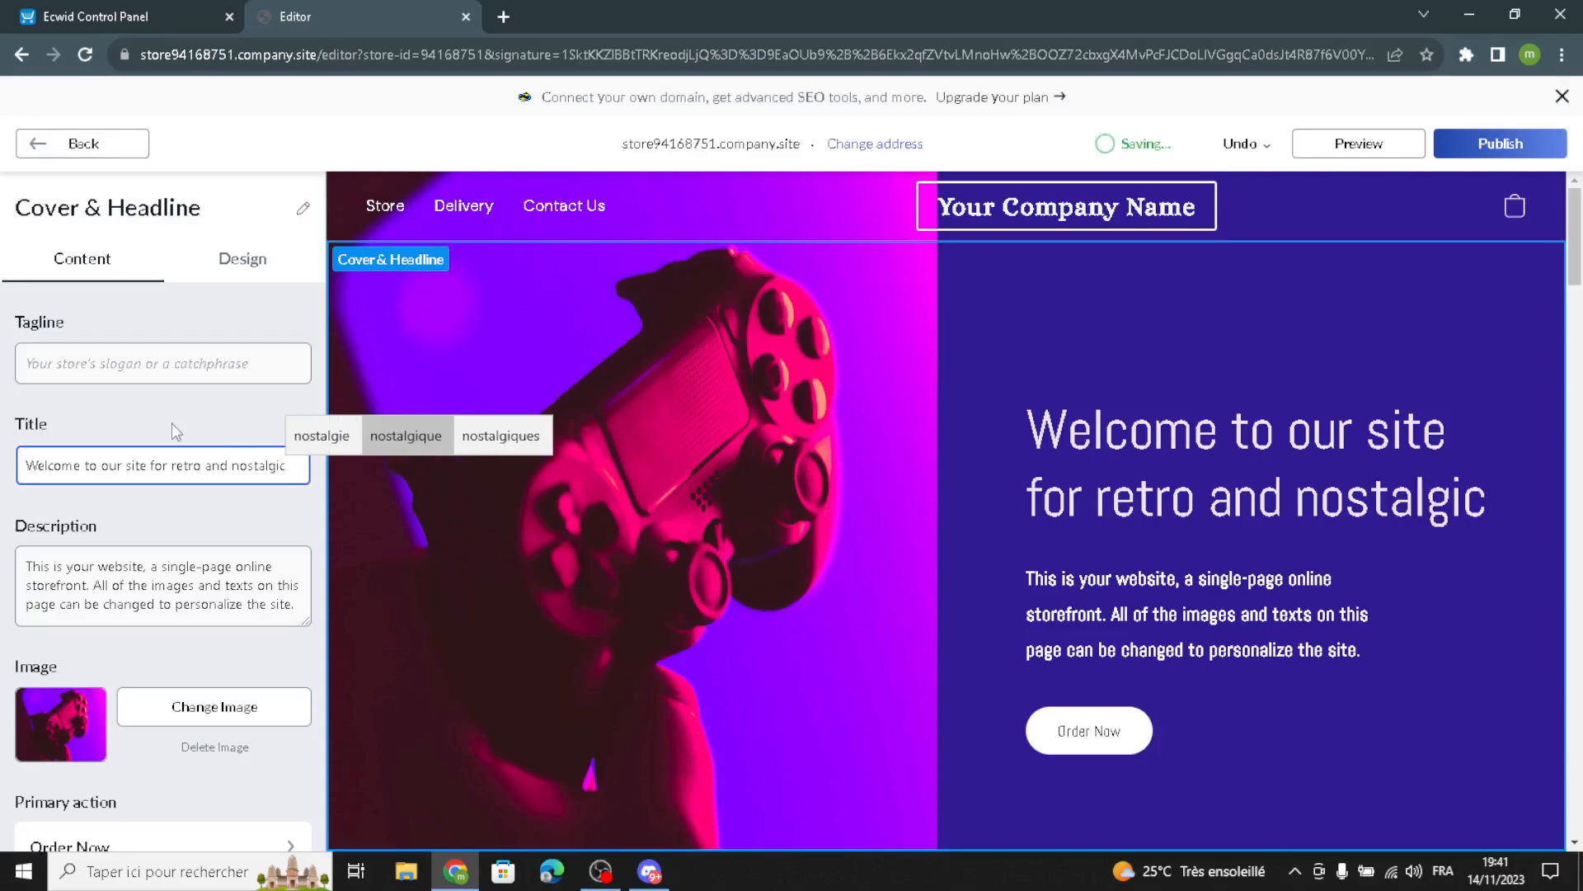
text(.)
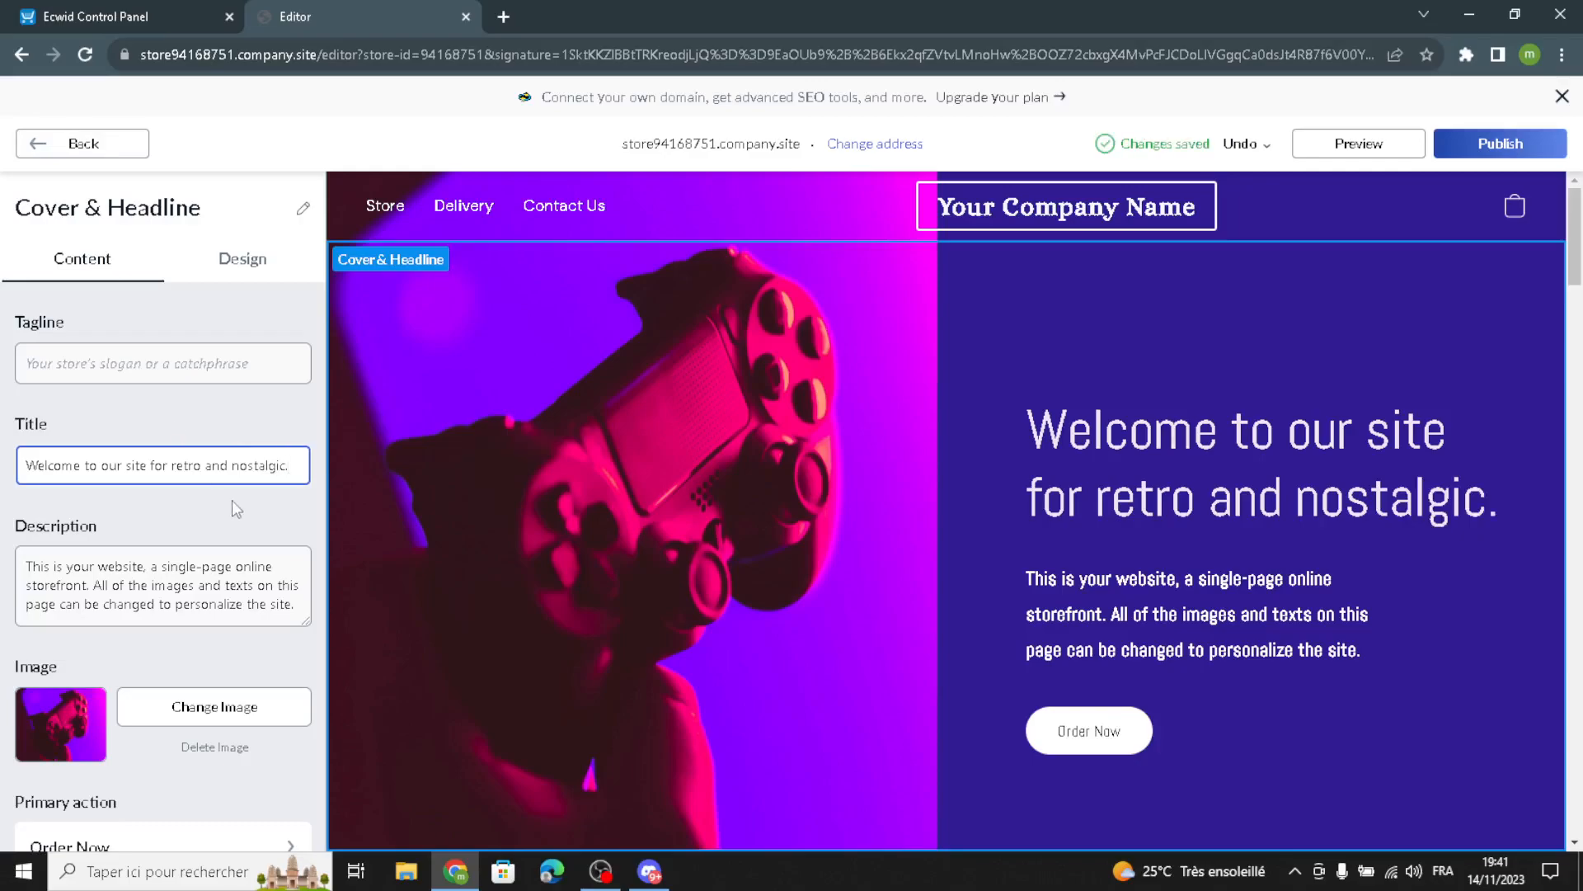
key(BackSpace)
text(products.)
Step: Replace the cover description with the RetroRevive text beginning "RetroRevive is your gateway to a nostalgic journey through time" and return to the homepage sections
drag(28, 579, 373, 608)
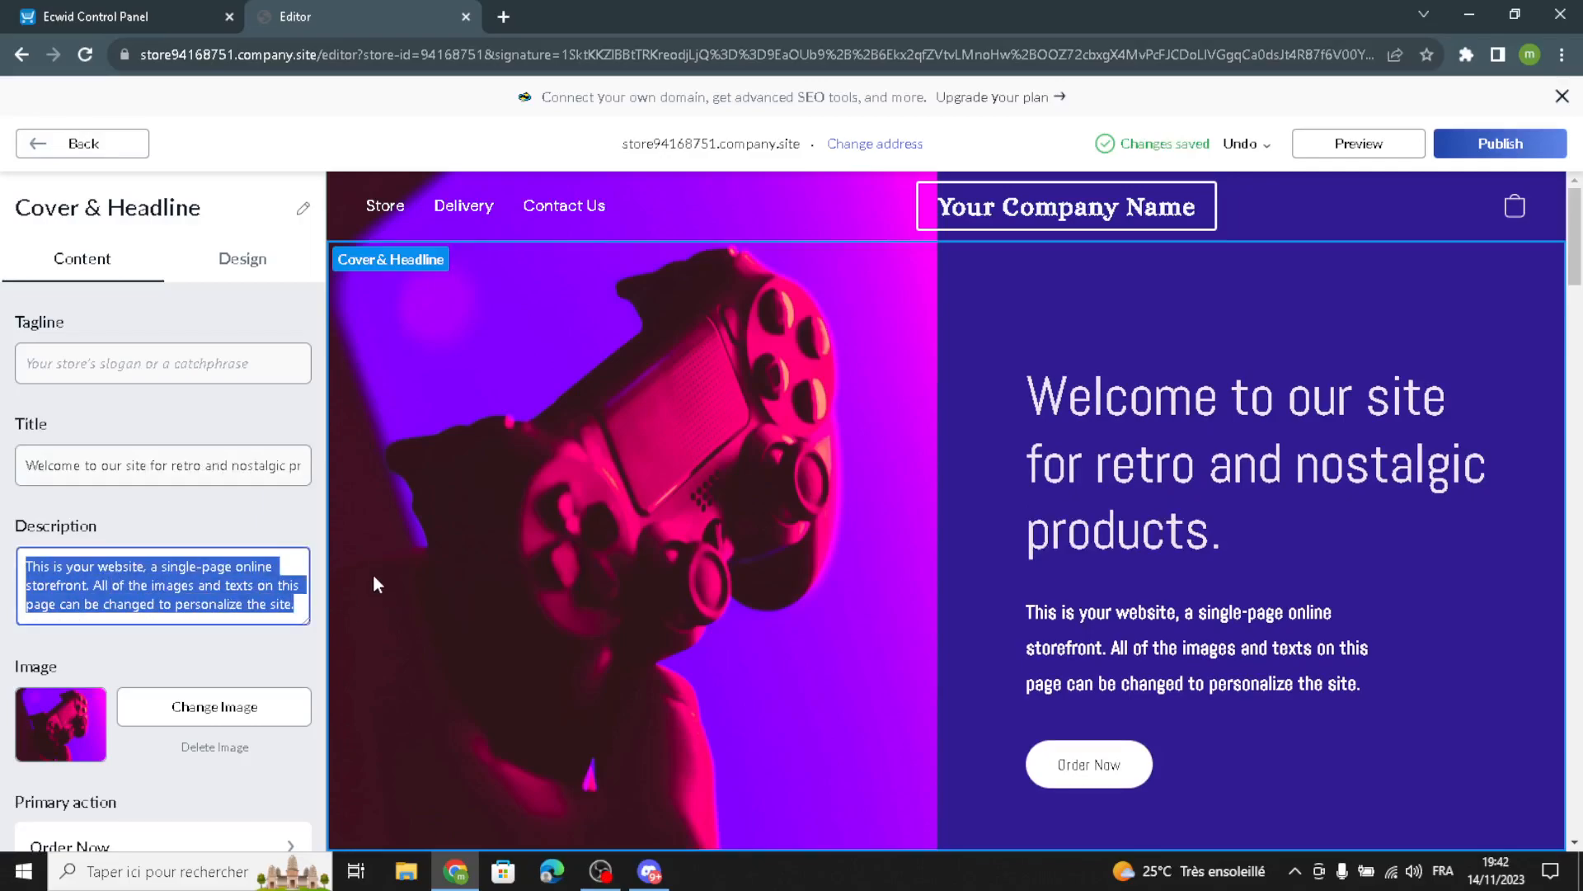
text(RetroRevive is your gateway to a nostalgic journey through time, where classic meets contemporary. Our business is dedicated to curating and delivering a diverse range of retro and nostalgic products that evoke the charm and sentimentality of bygone eras. From vintage-inspired decor to timeless collectibles, we carefully handpick each item to bring a touch of the past into the present. Rediscover the joy of yesteryear with RetroRevive, where memories are rekindled, and timeless classics find a new home in your life.)
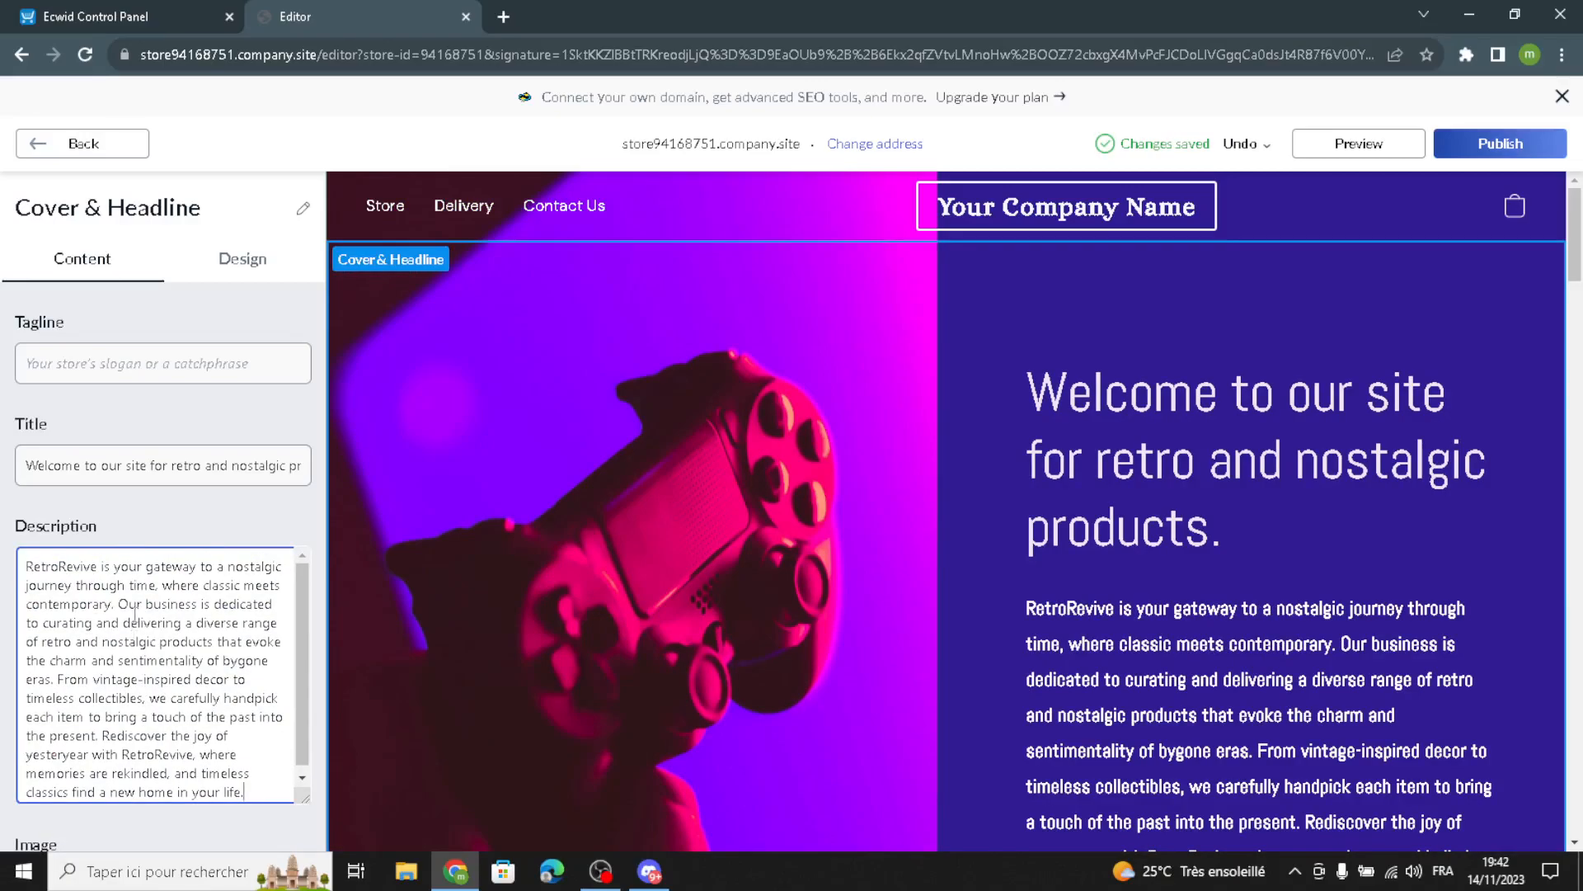
click(51, 145)
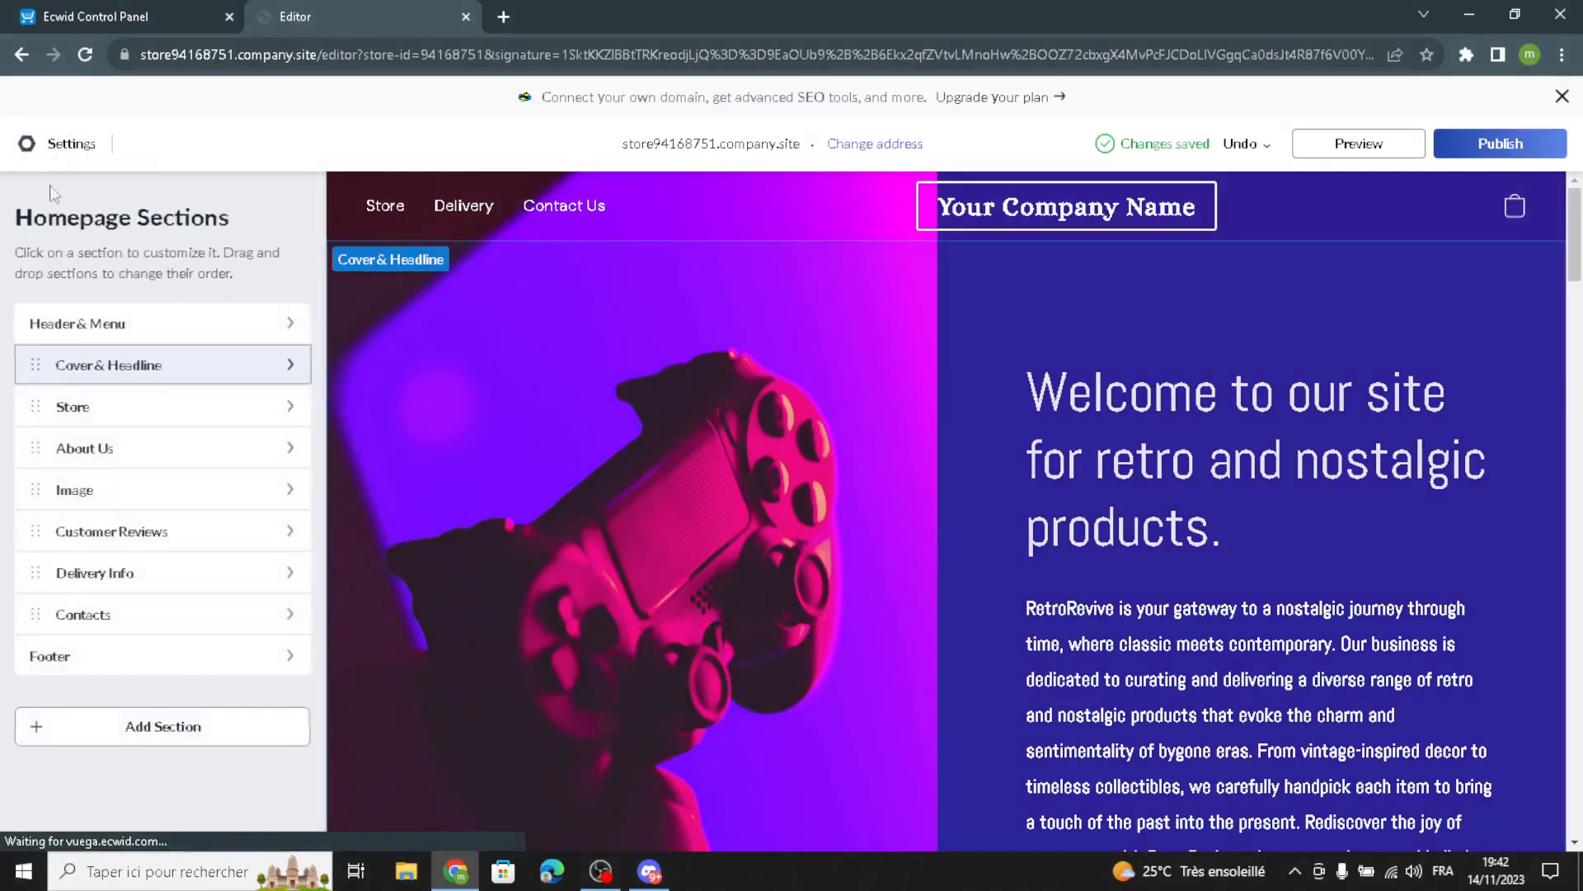
Step: Try several Cover & Headline layouts and keep the split design with the text sidebar before the image
click(113, 368)
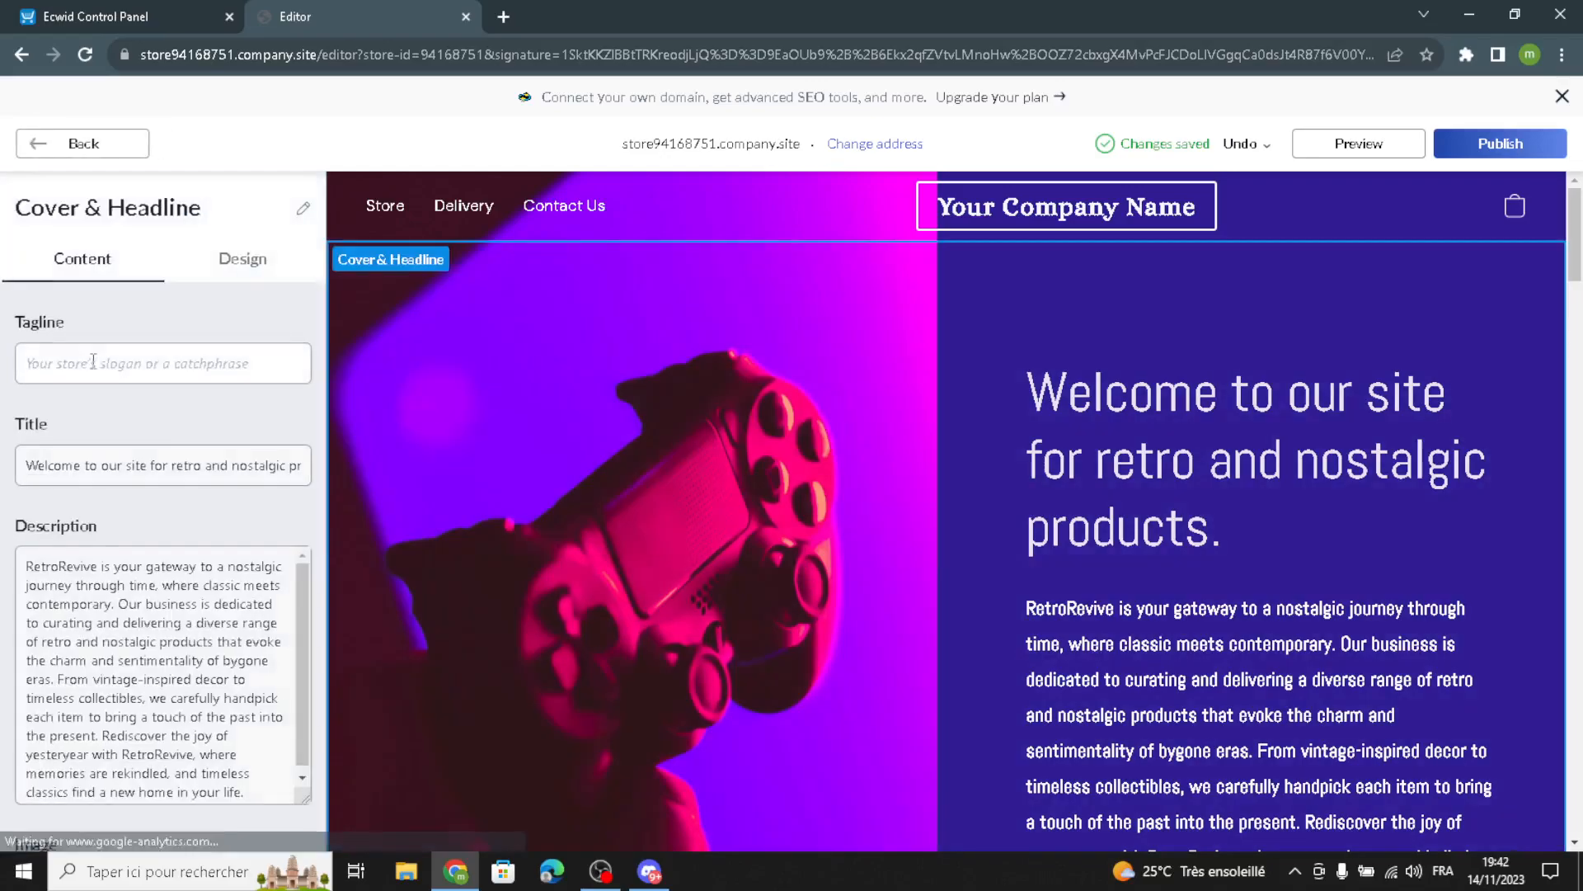
click(212, 262)
click(125, 377)
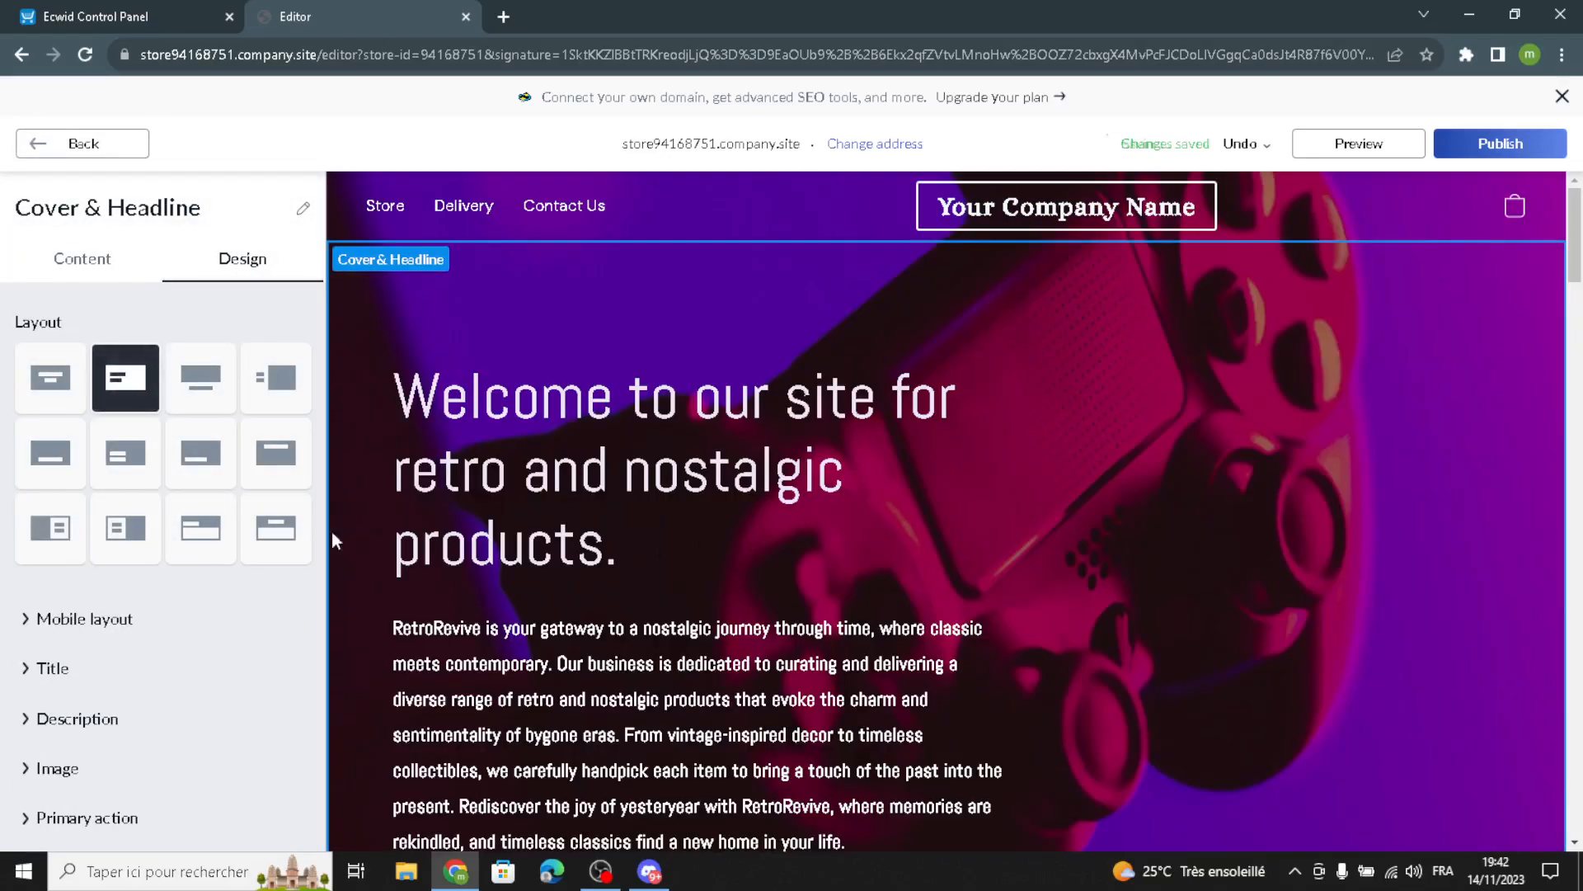
click(201, 452)
scroll(151, 569, down, 1)
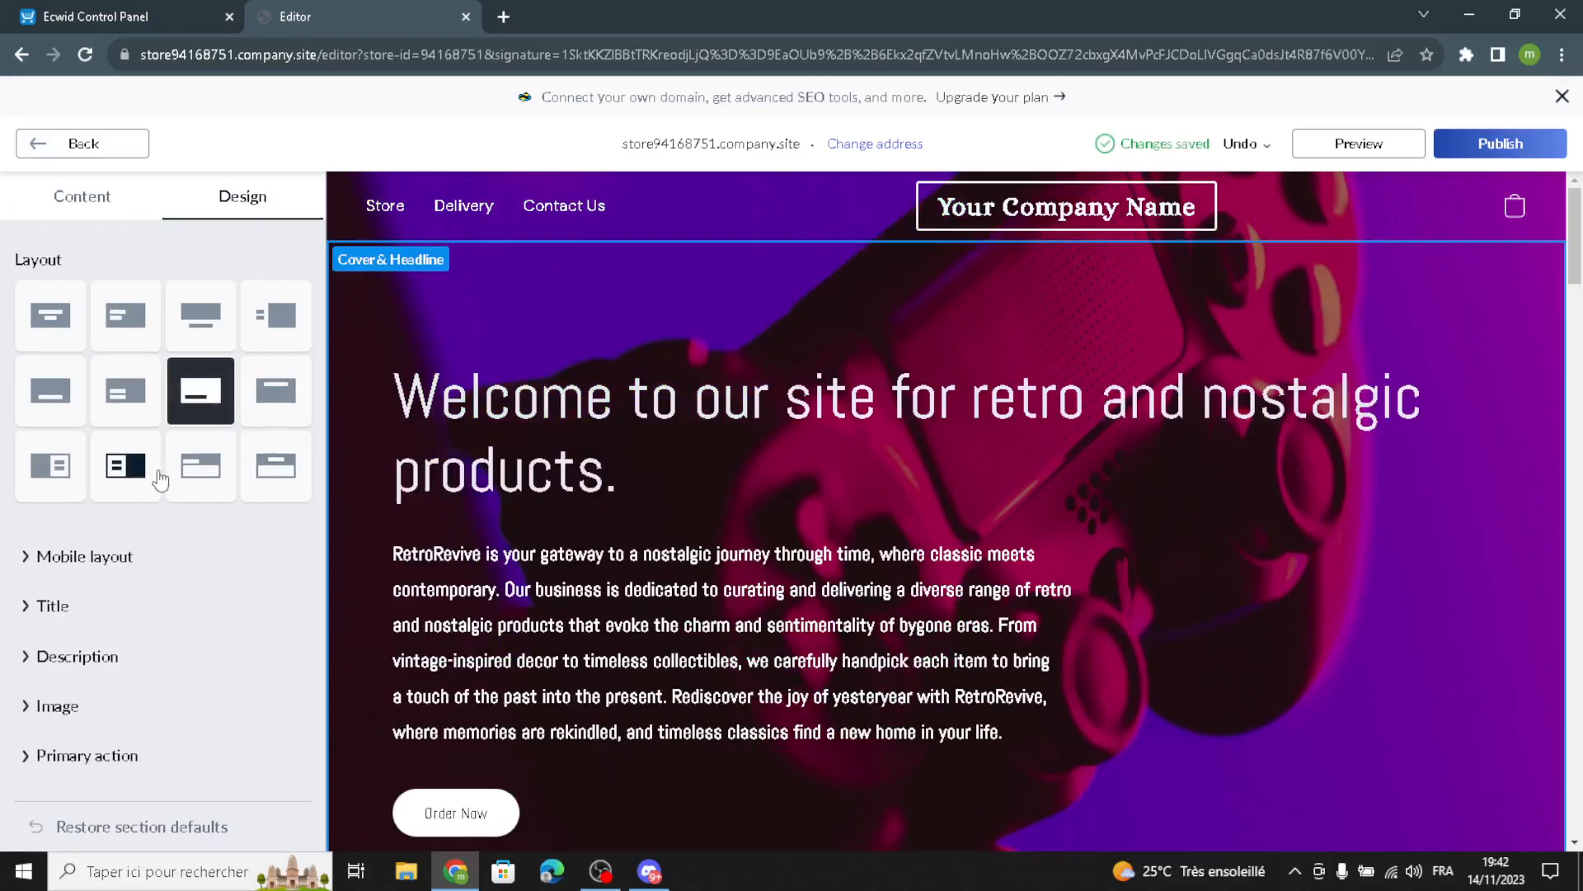
click(160, 475)
scroll(17, 635, down, 1)
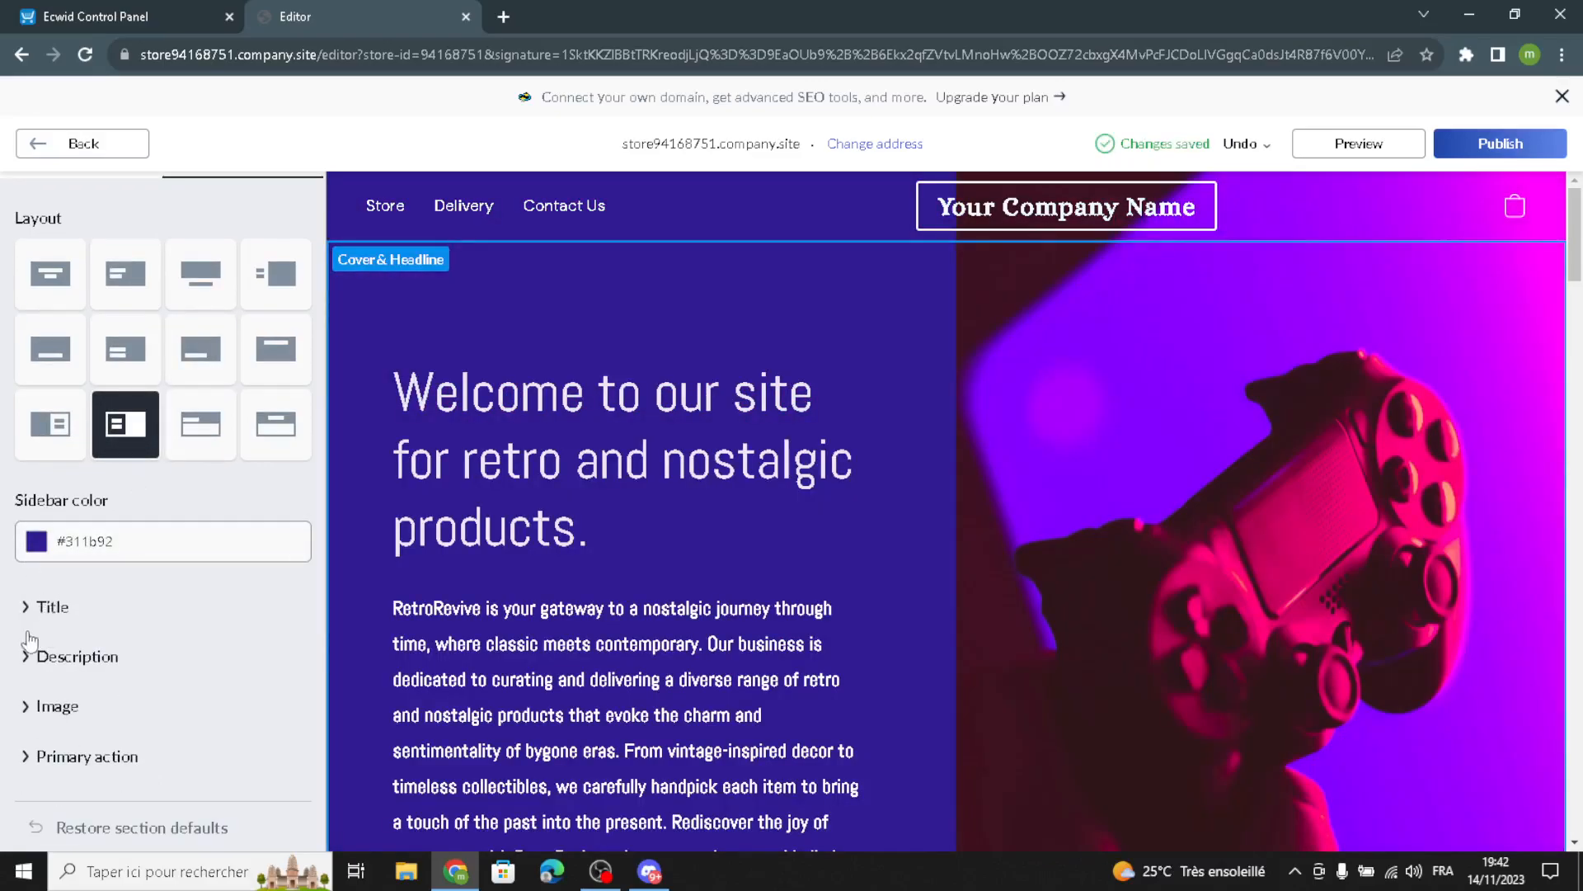
Step: Set the cover title's font to Alice, keeping its default size
click(49, 614)
click(82, 706)
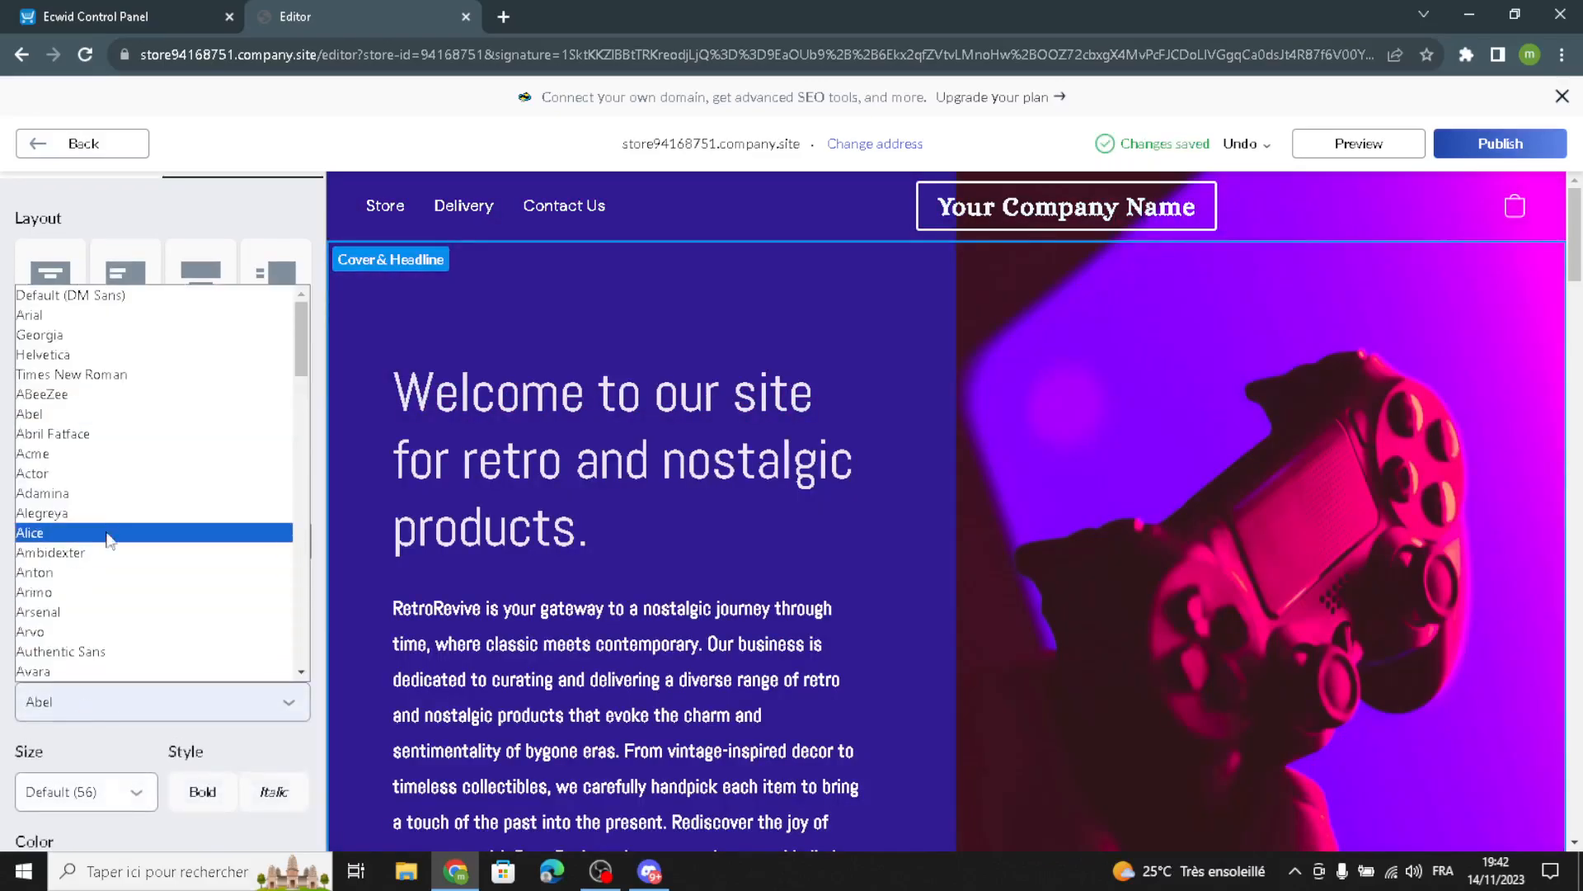
click(99, 513)
click(82, 791)
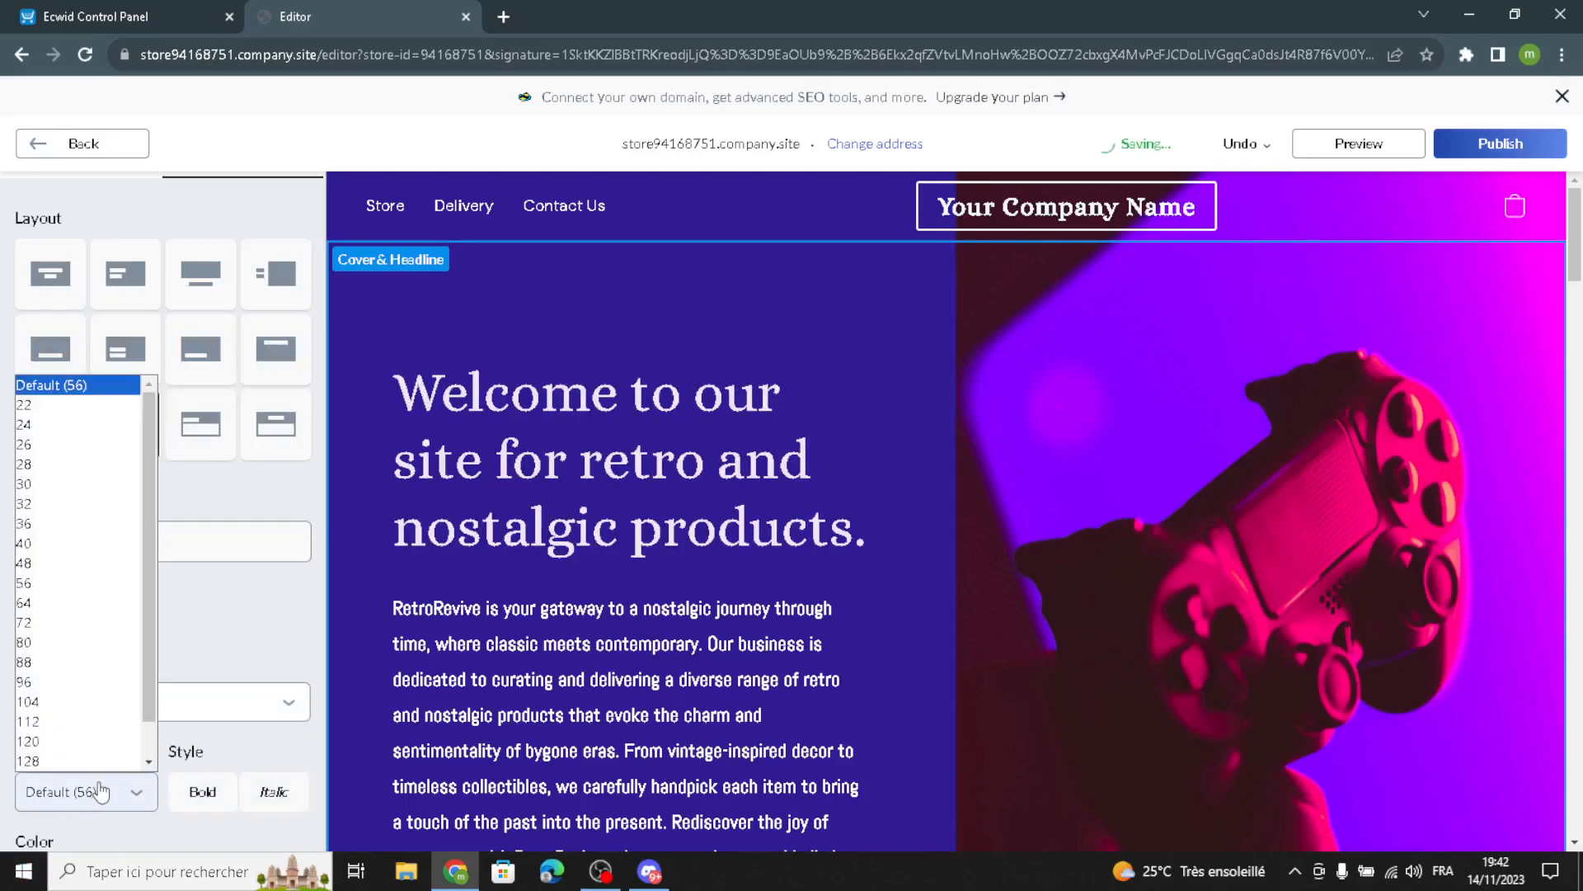
click(205, 637)
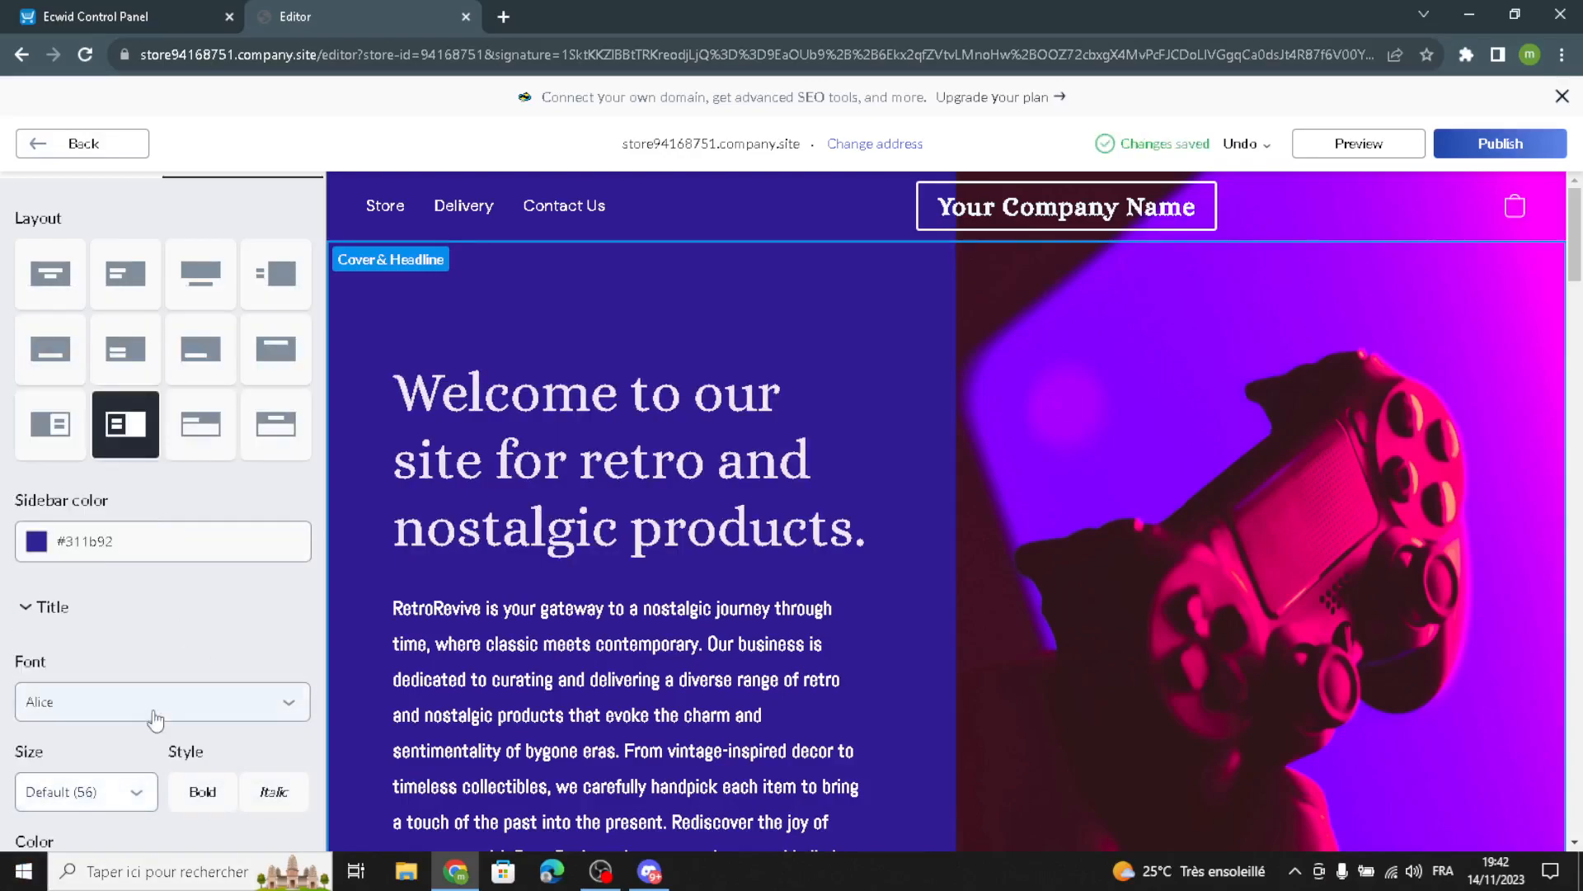
Step: Set the cover description's font to Alice and its size to 24
scroll(157, 709, down, 3)
click(55, 752)
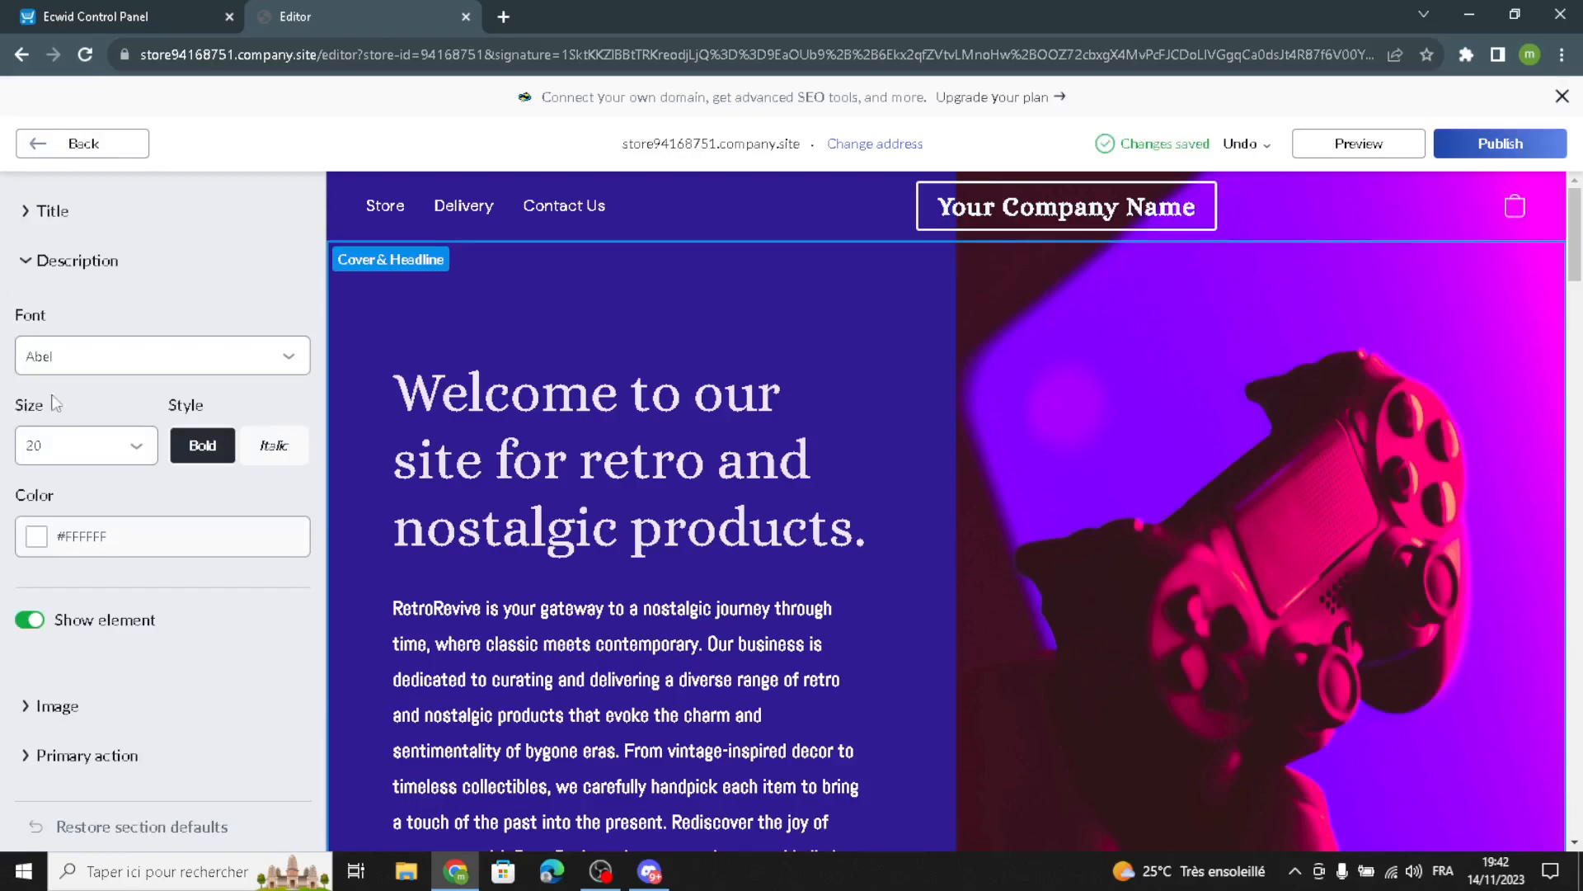
click(82, 356)
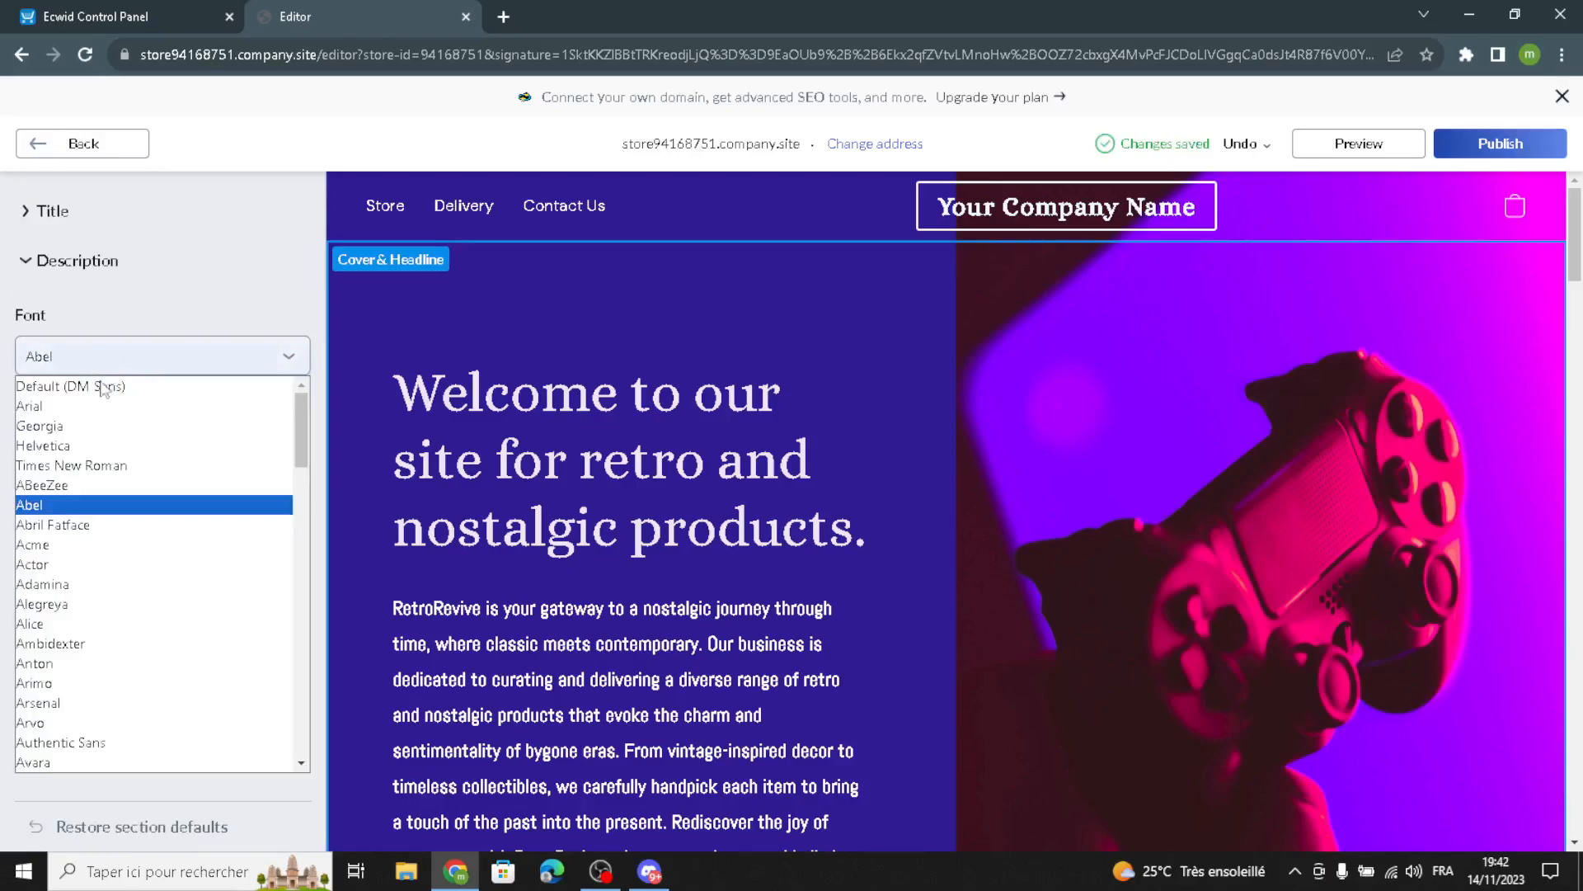
click(82, 618)
click(85, 441)
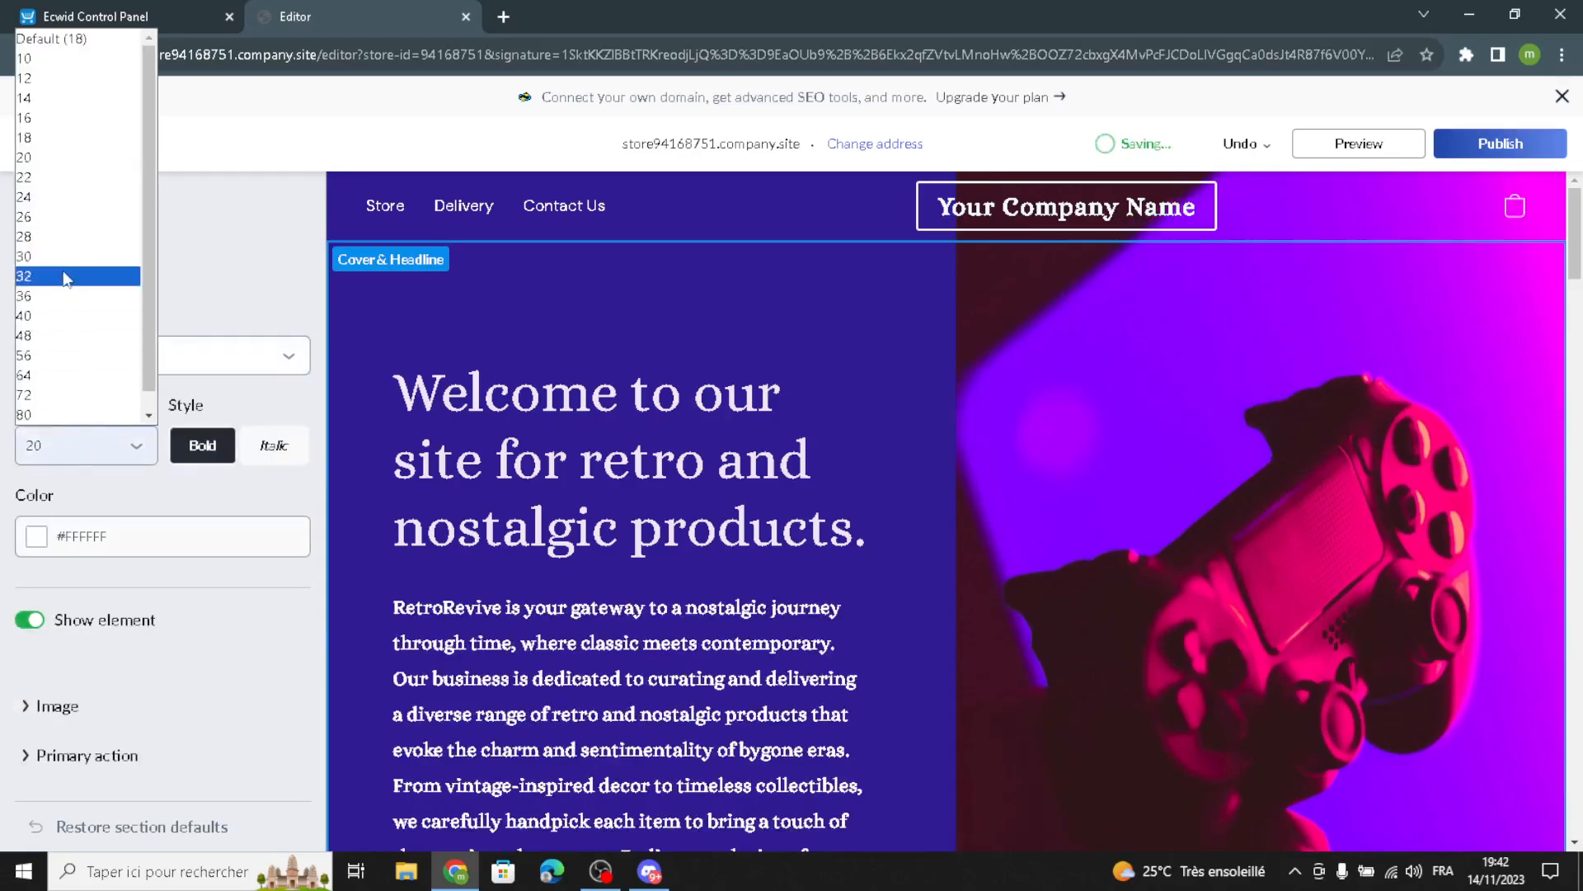
click(59, 196)
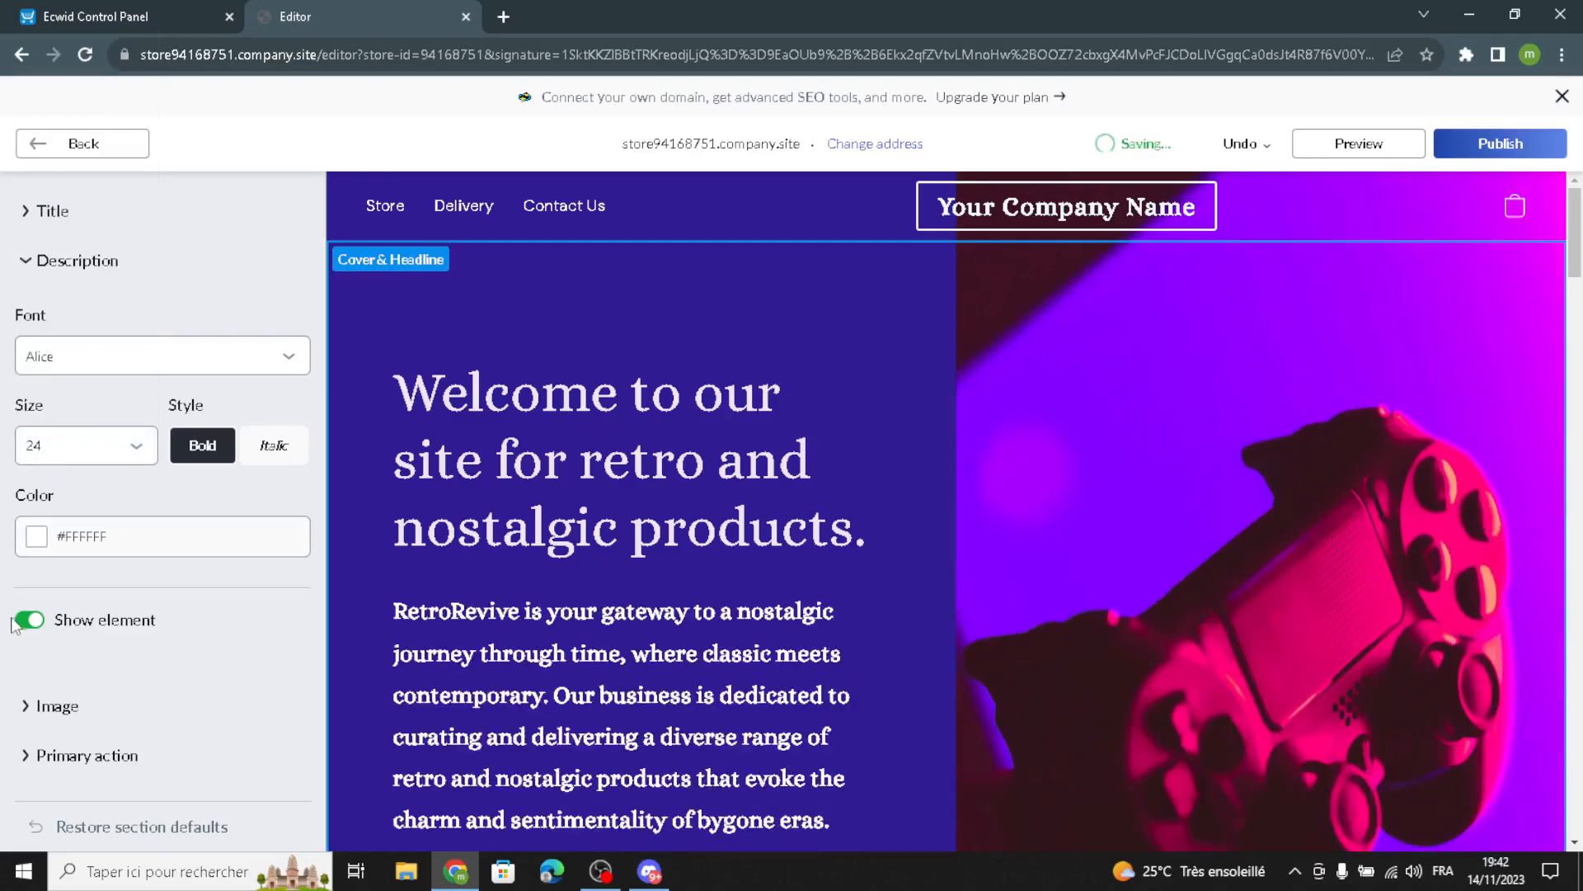
Step: Try dark colors #1F3D58 and #212427 on the cover description, choose the light grey swatch, and return to the homepage sections
click(43, 540)
click(134, 182)
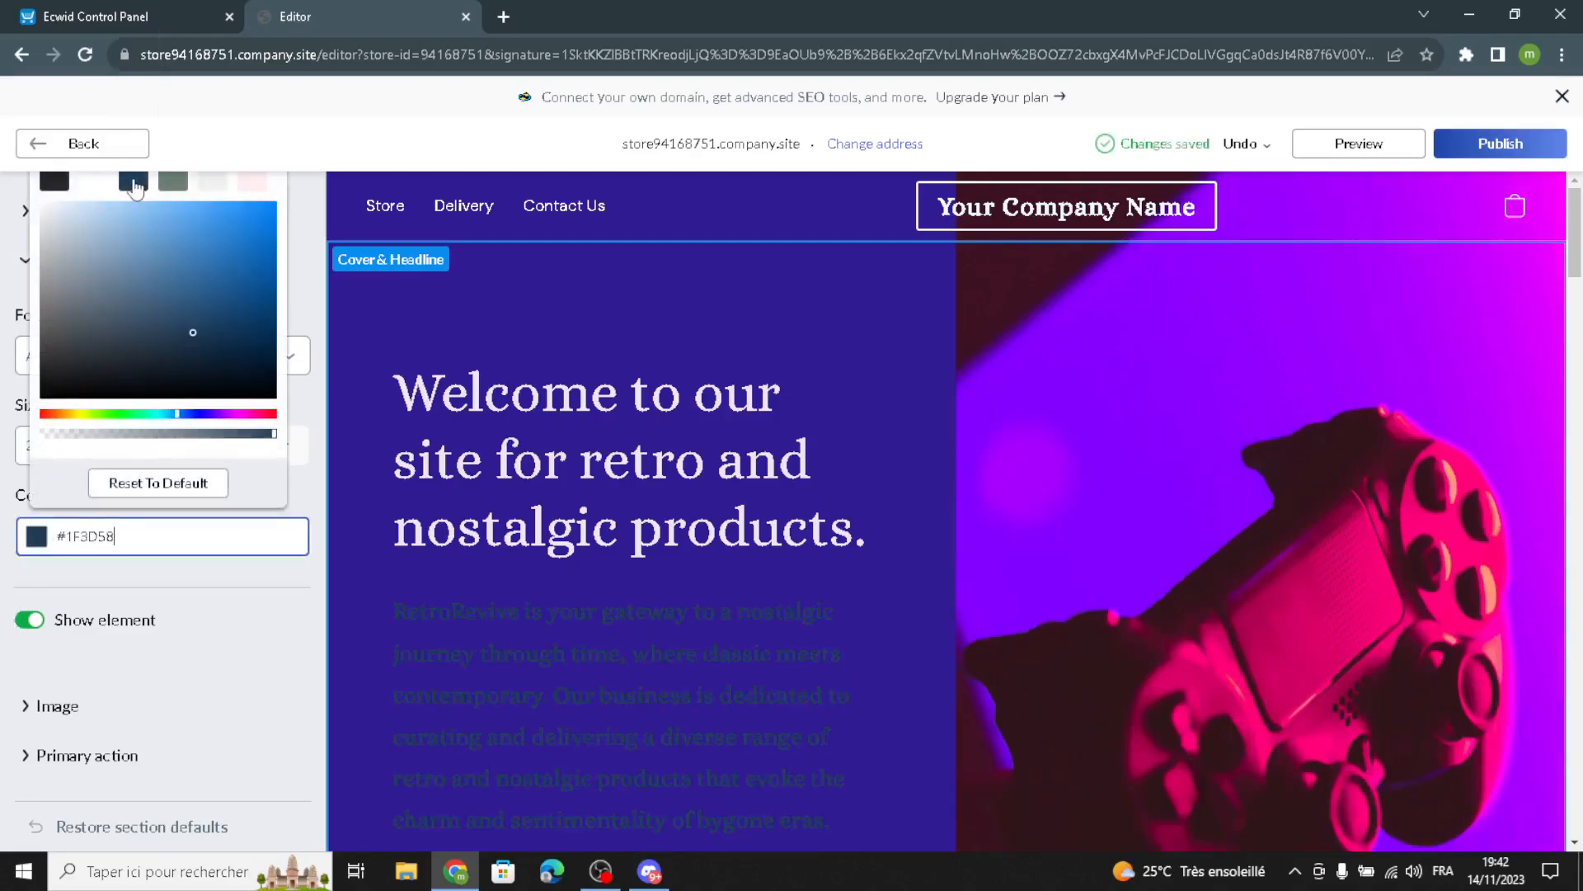
click(59, 187)
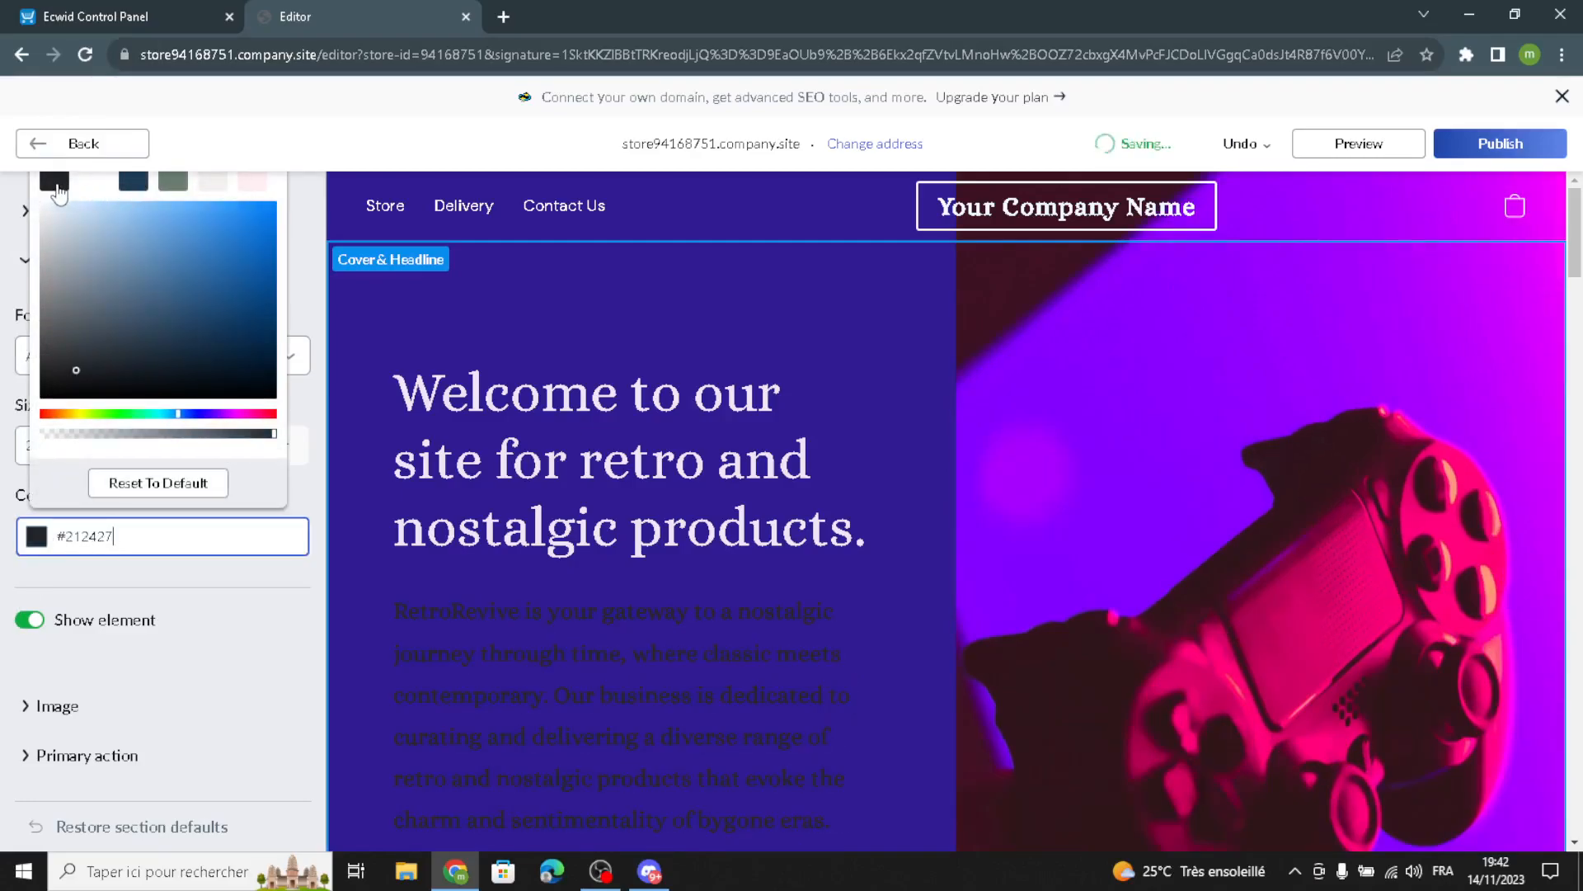
click(216, 187)
click(239, 659)
scroll(239, 659, up, 6)
scroll(206, 693, down, 6)
scroll(190, 701, up, 6)
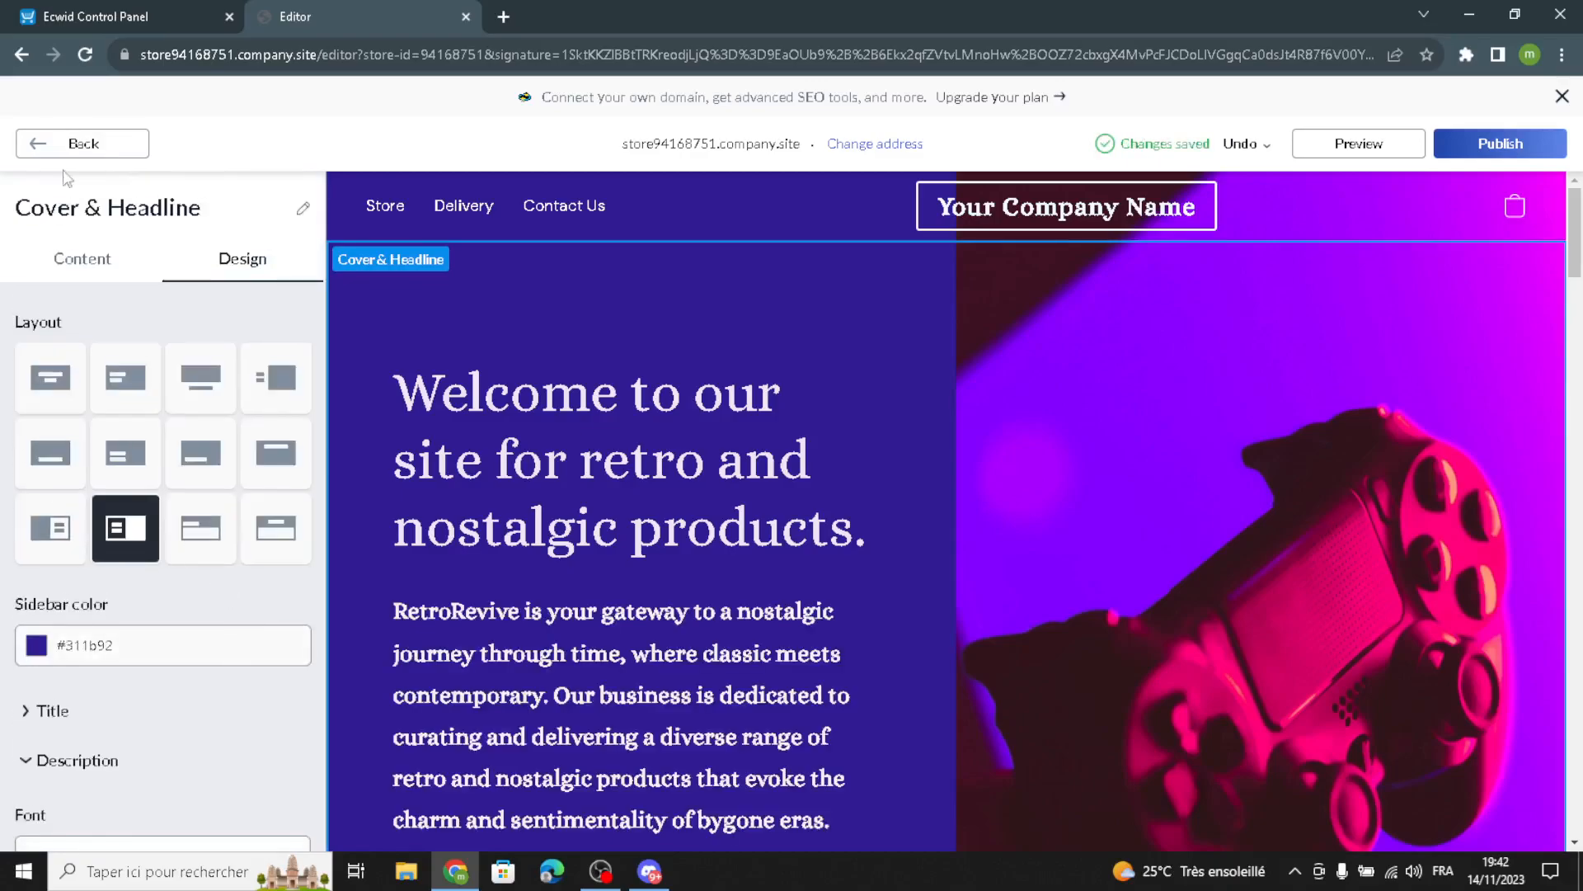
click(73, 143)
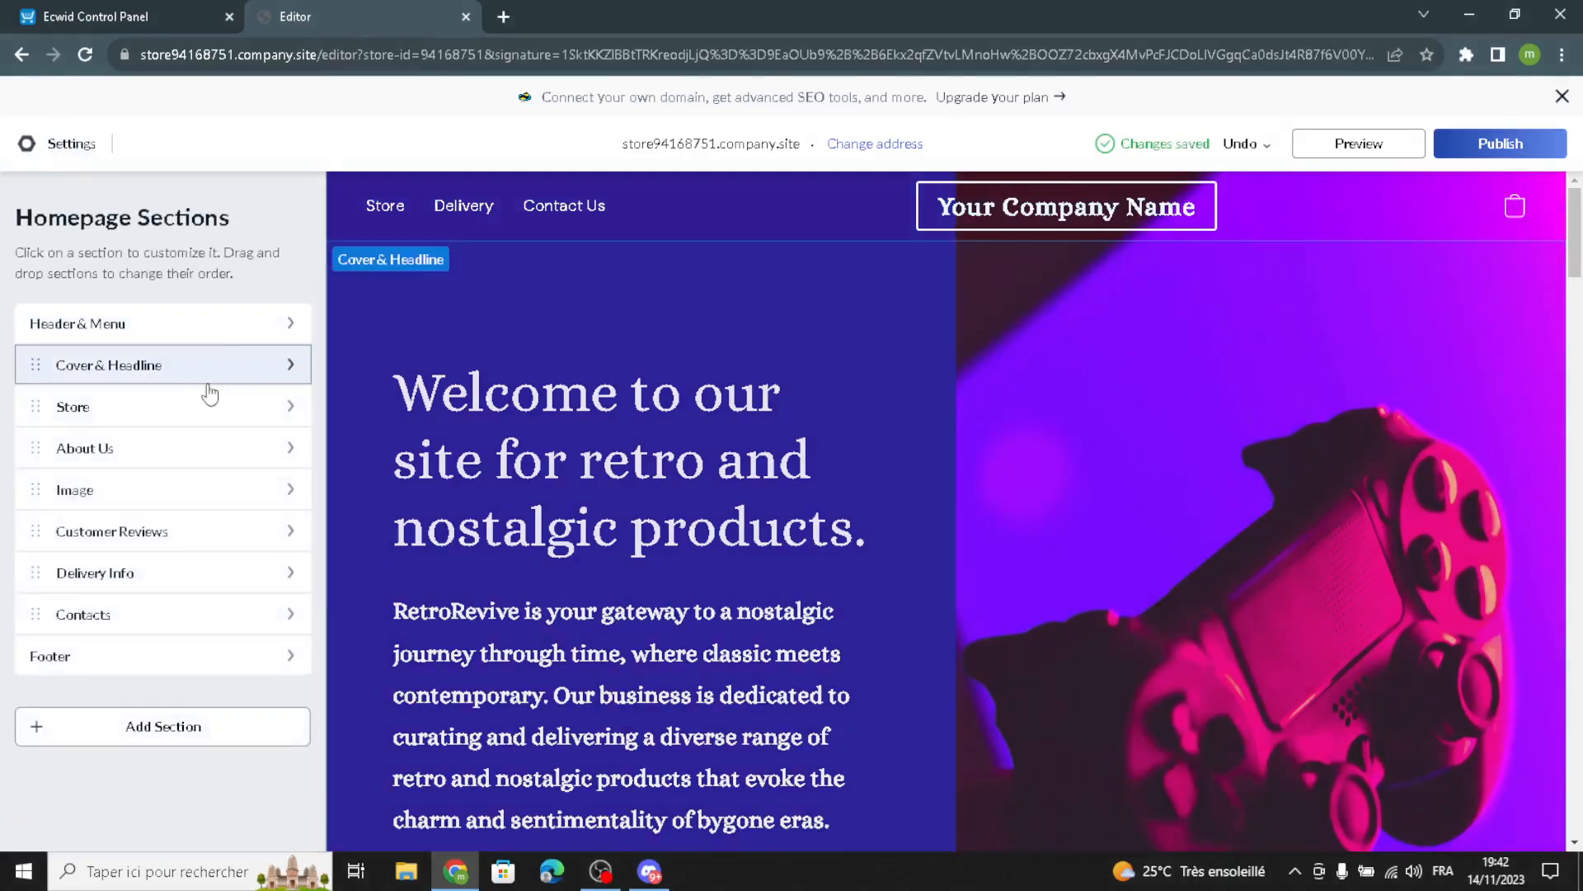
Step: Open the Store section's settings, and start a new product from the product catalog in the Ecwid Control Panel
click(174, 404)
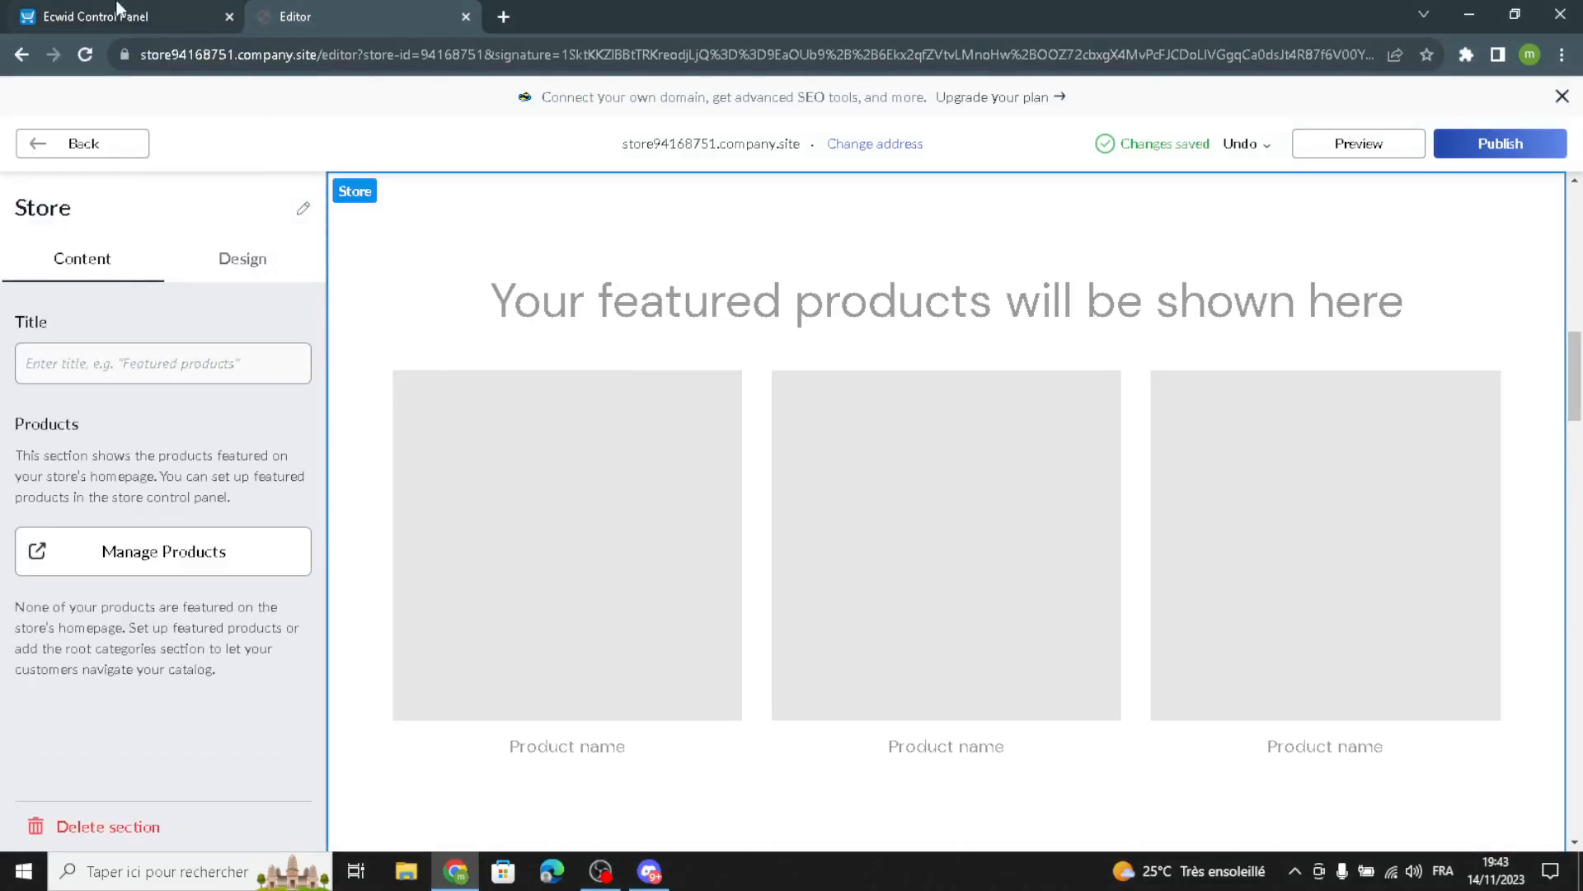
click(141, 16)
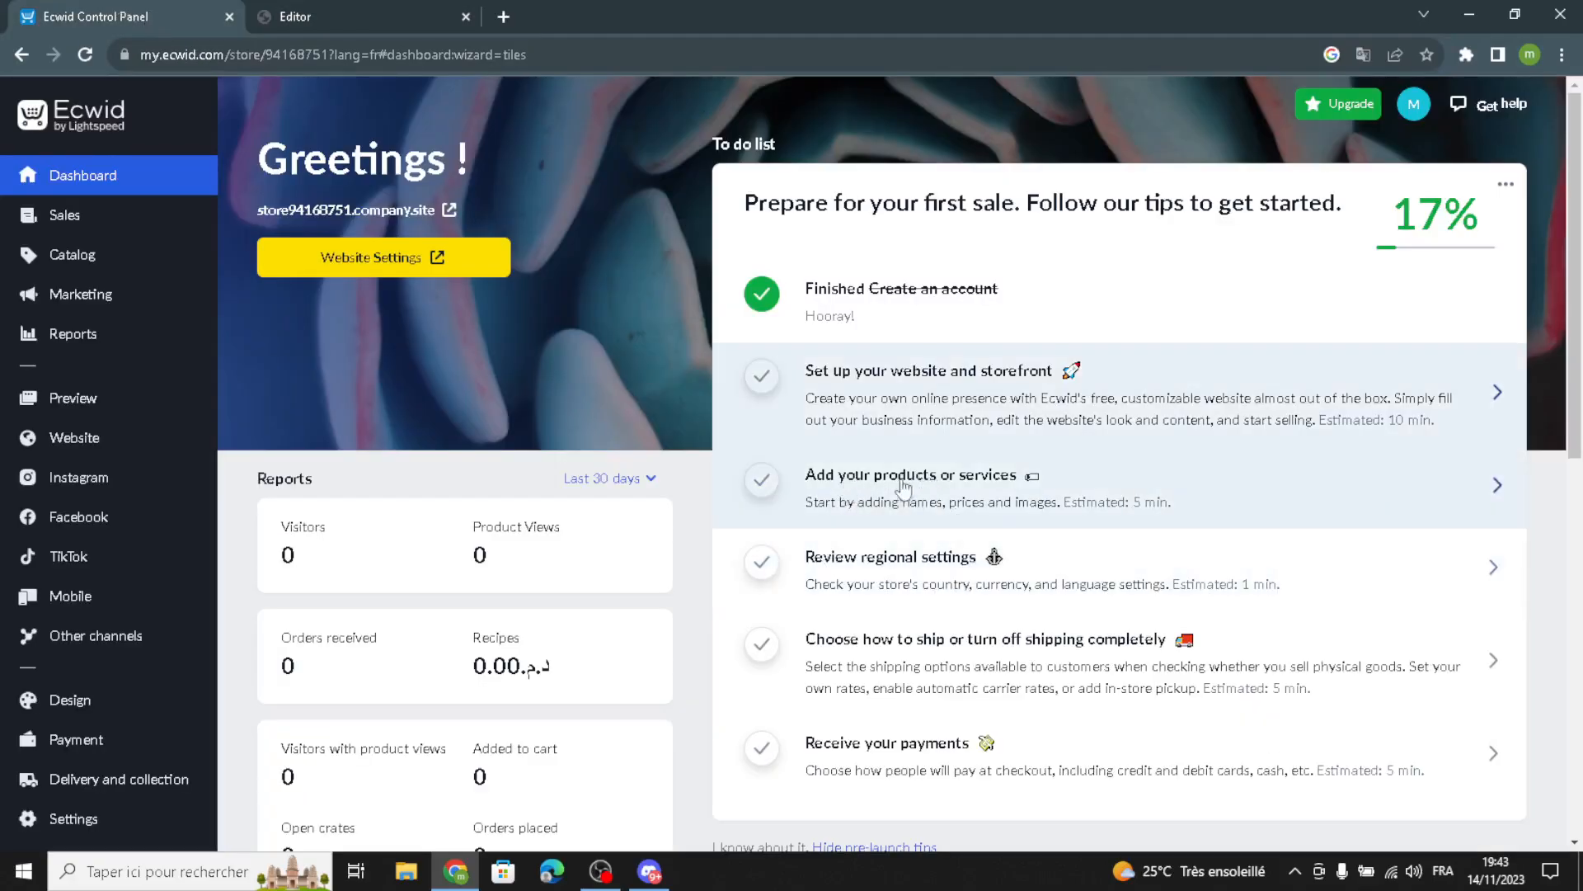
click(882, 509)
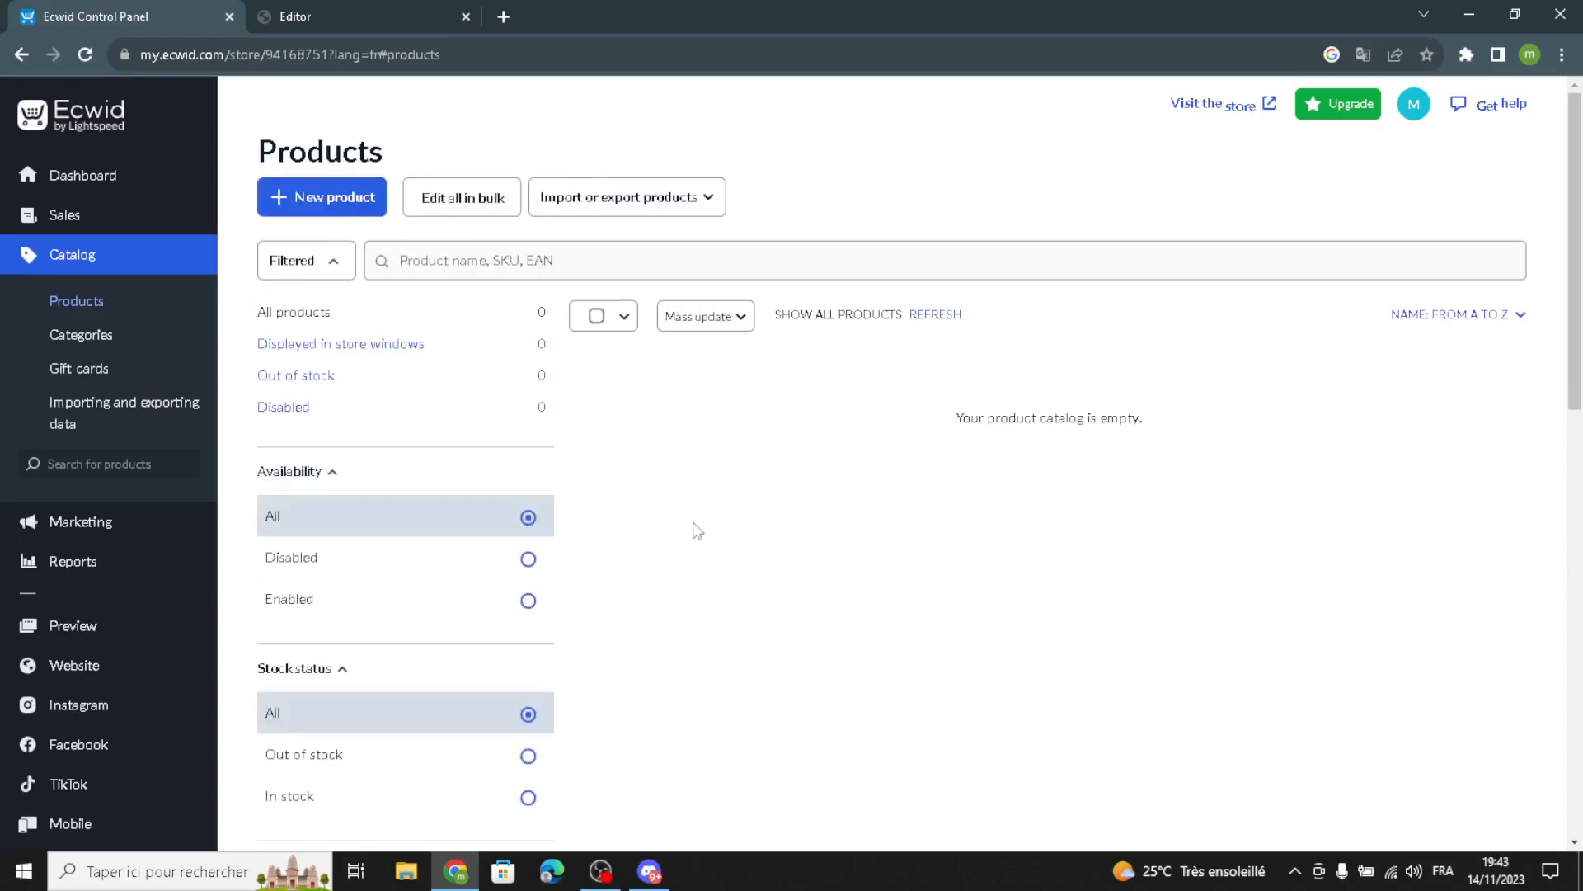
click(325, 197)
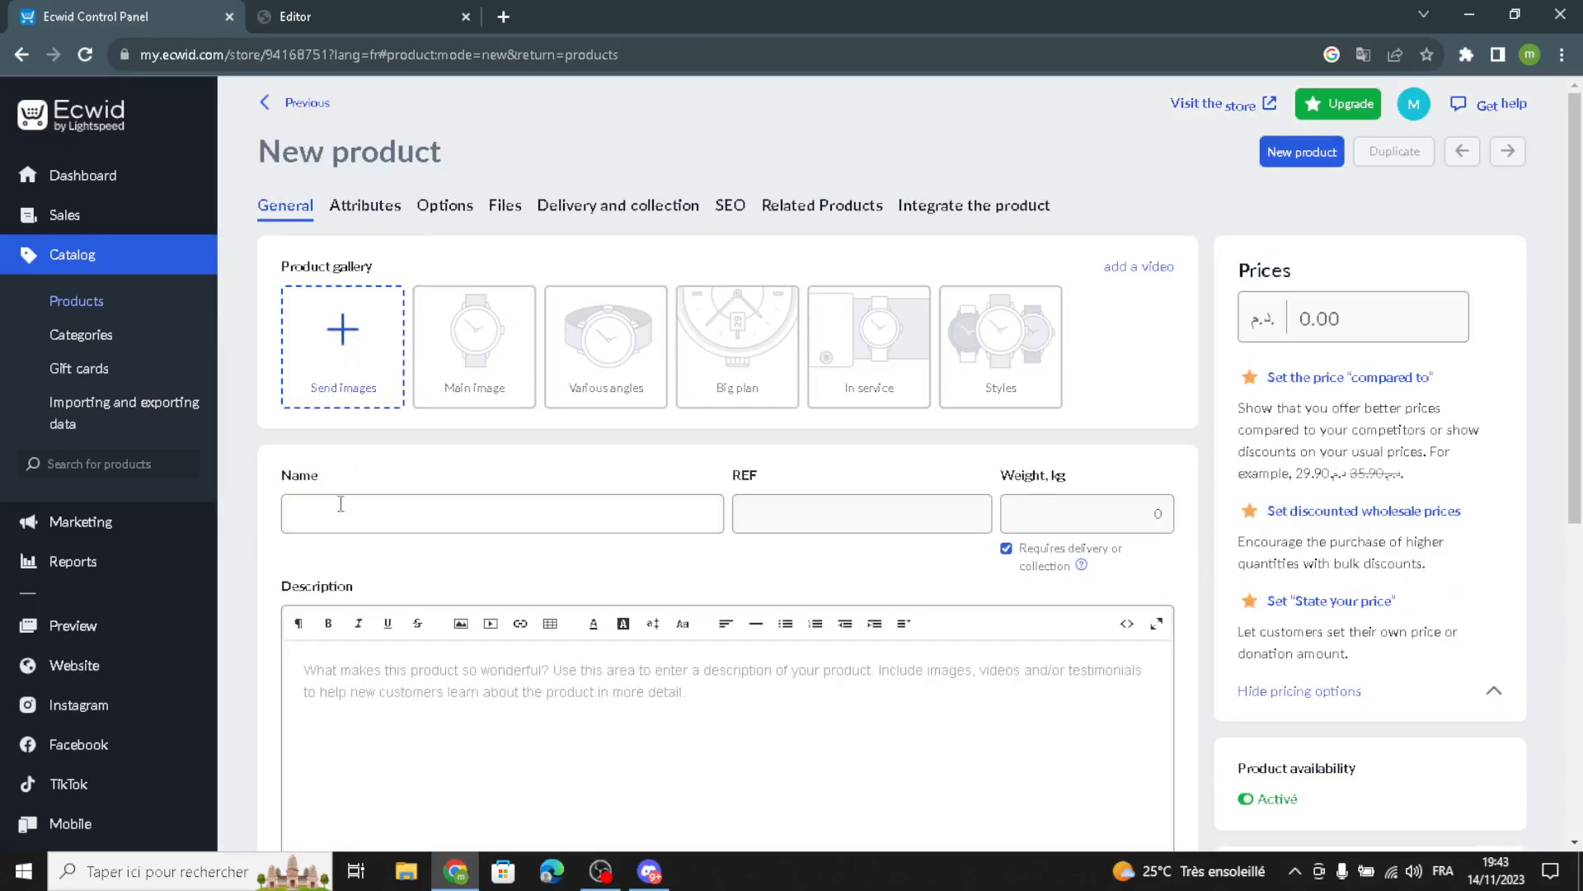
Step: Examine the new product form's name, REF, weight, price and description fields without filling them in
click(333, 499)
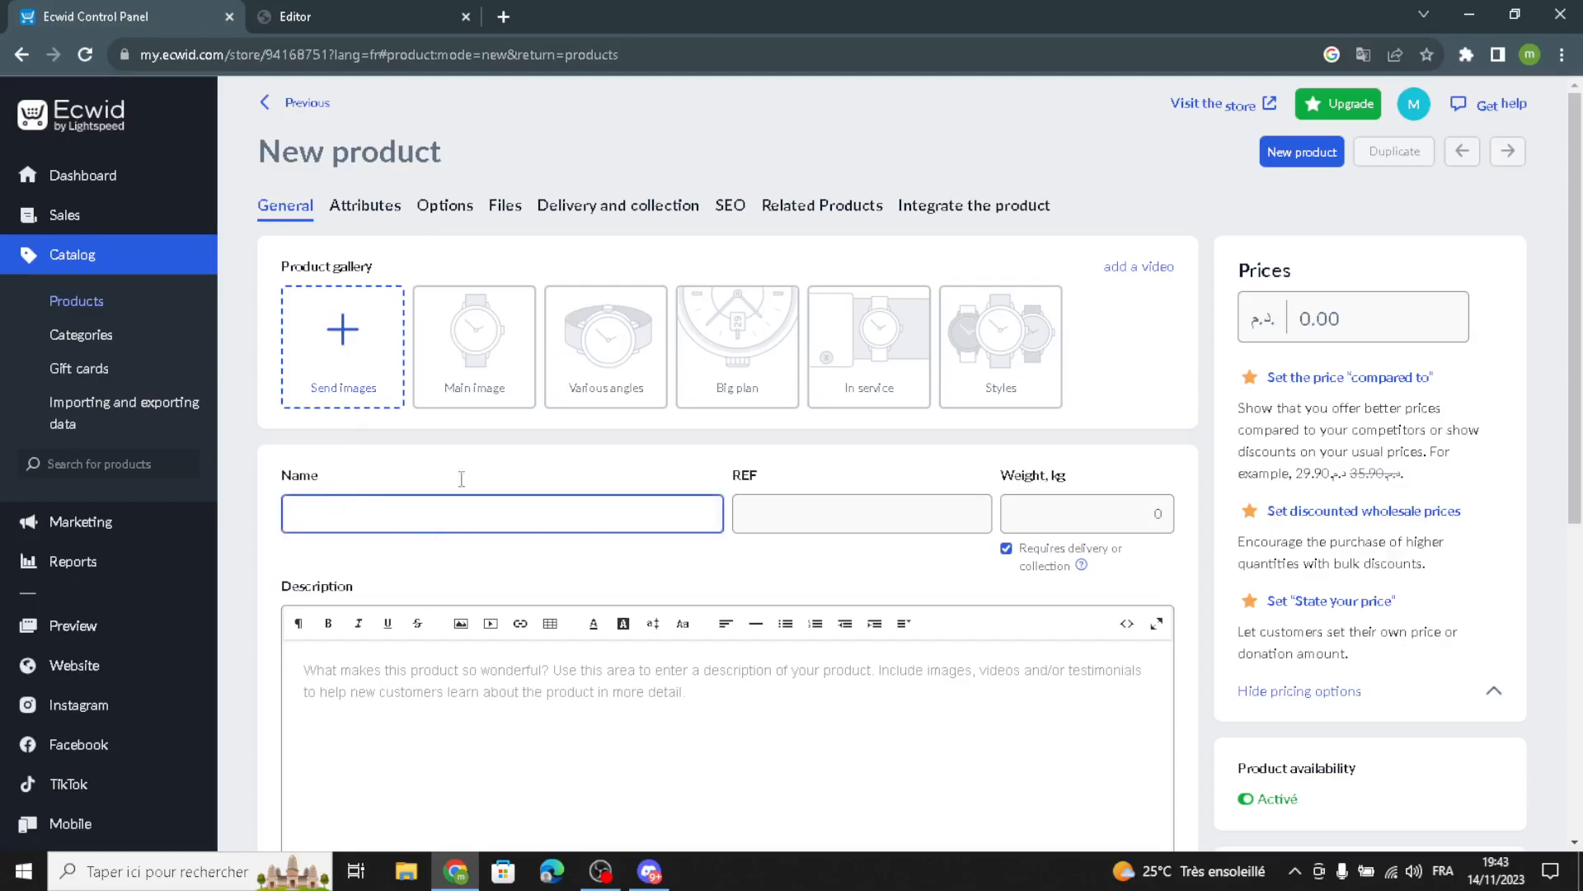
click(823, 505)
click(1135, 503)
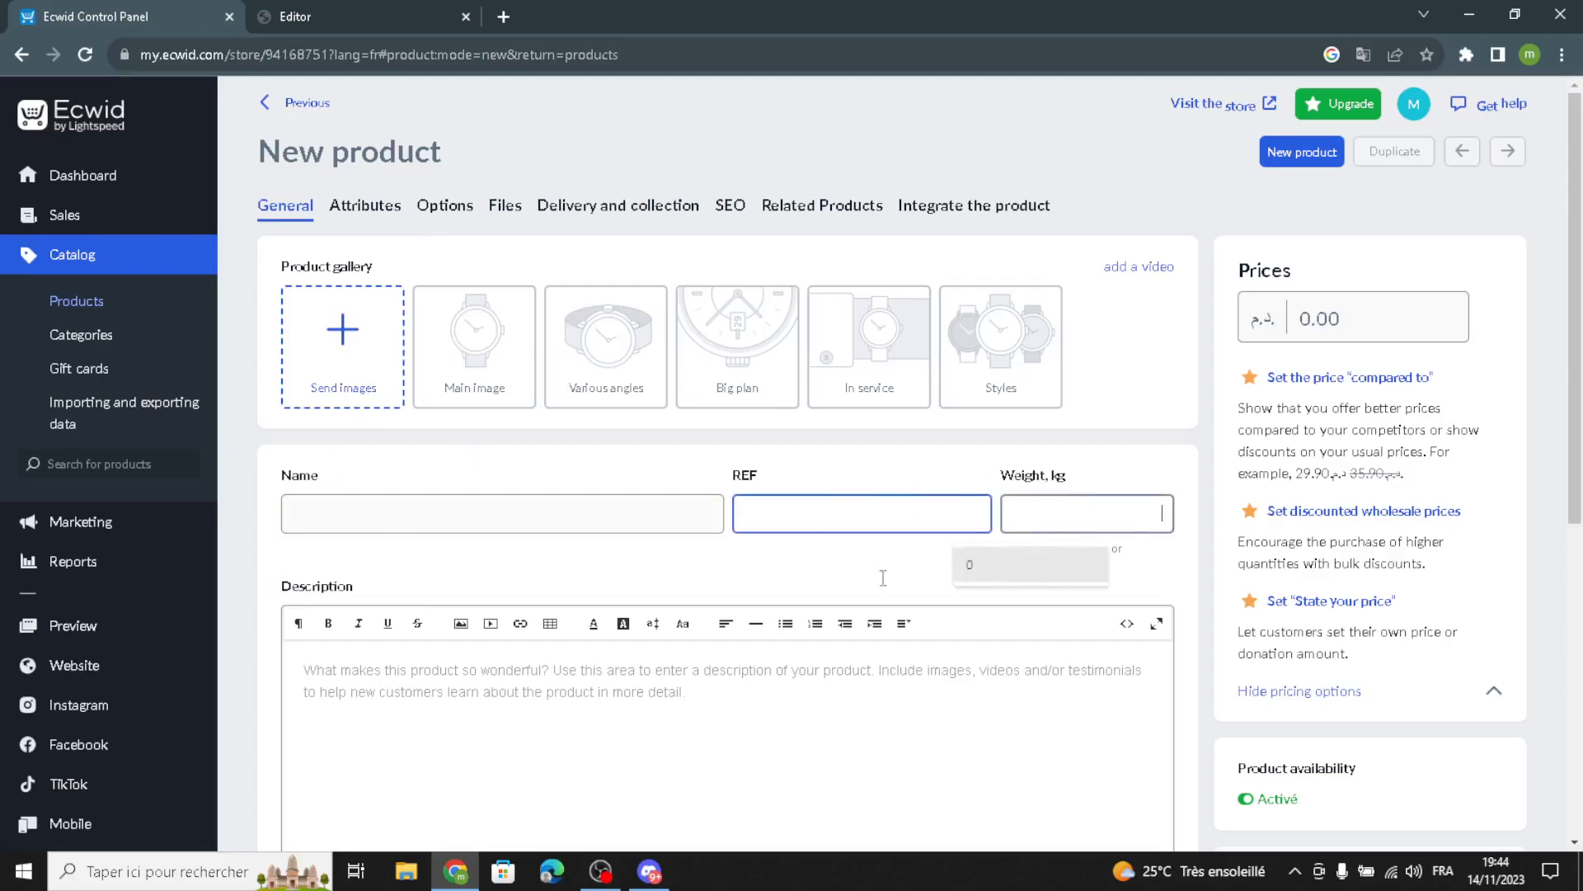
click(1327, 329)
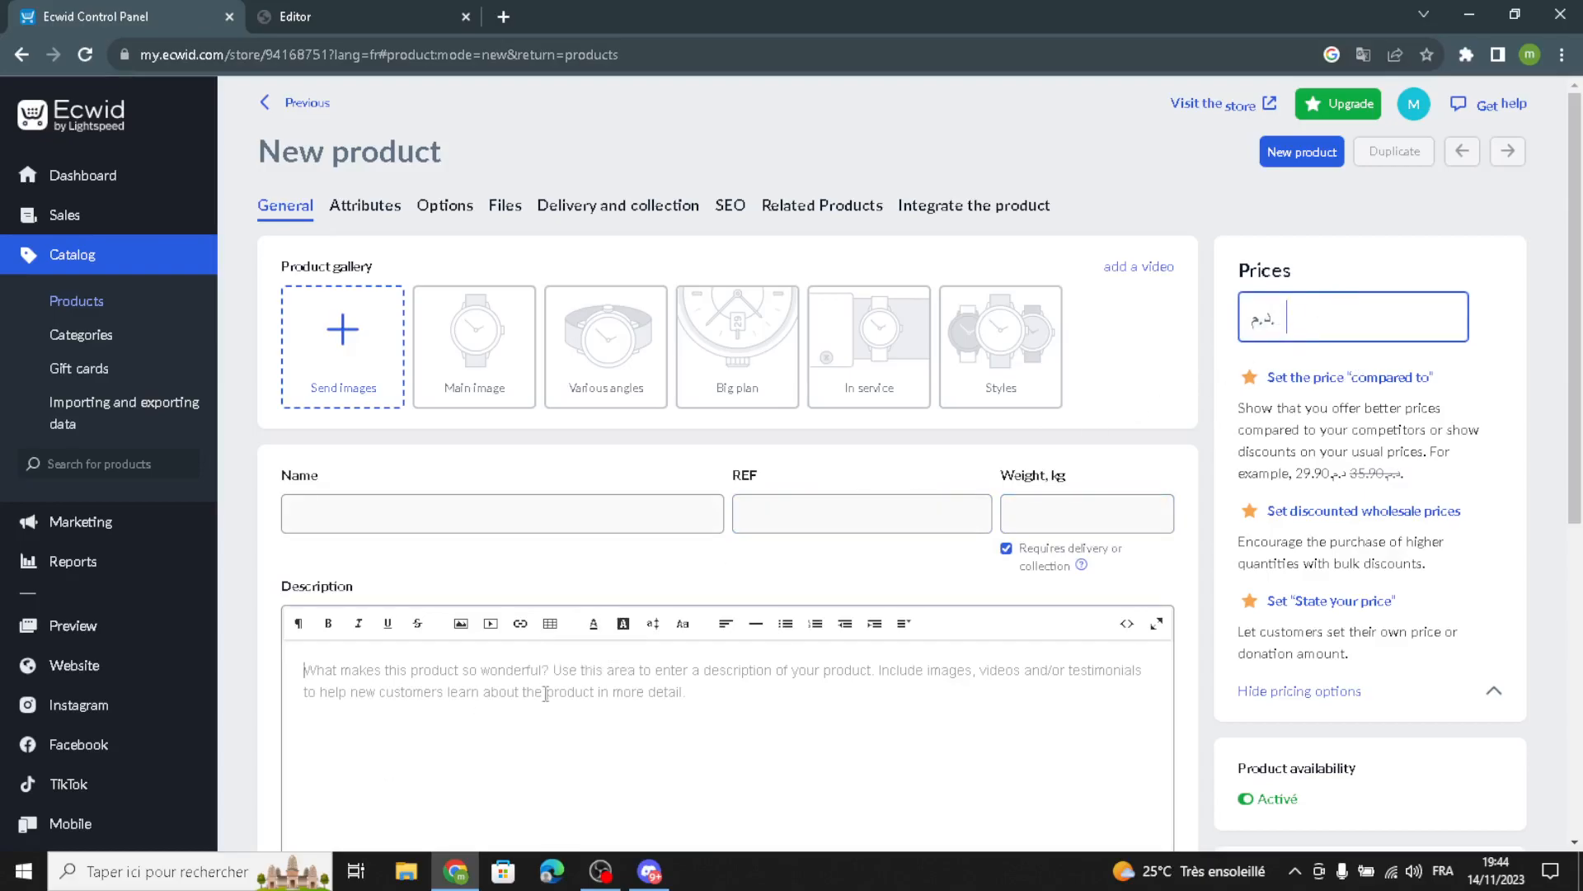
scroll(802, 721, down, 4)
scroll(744, 725, up, 4)
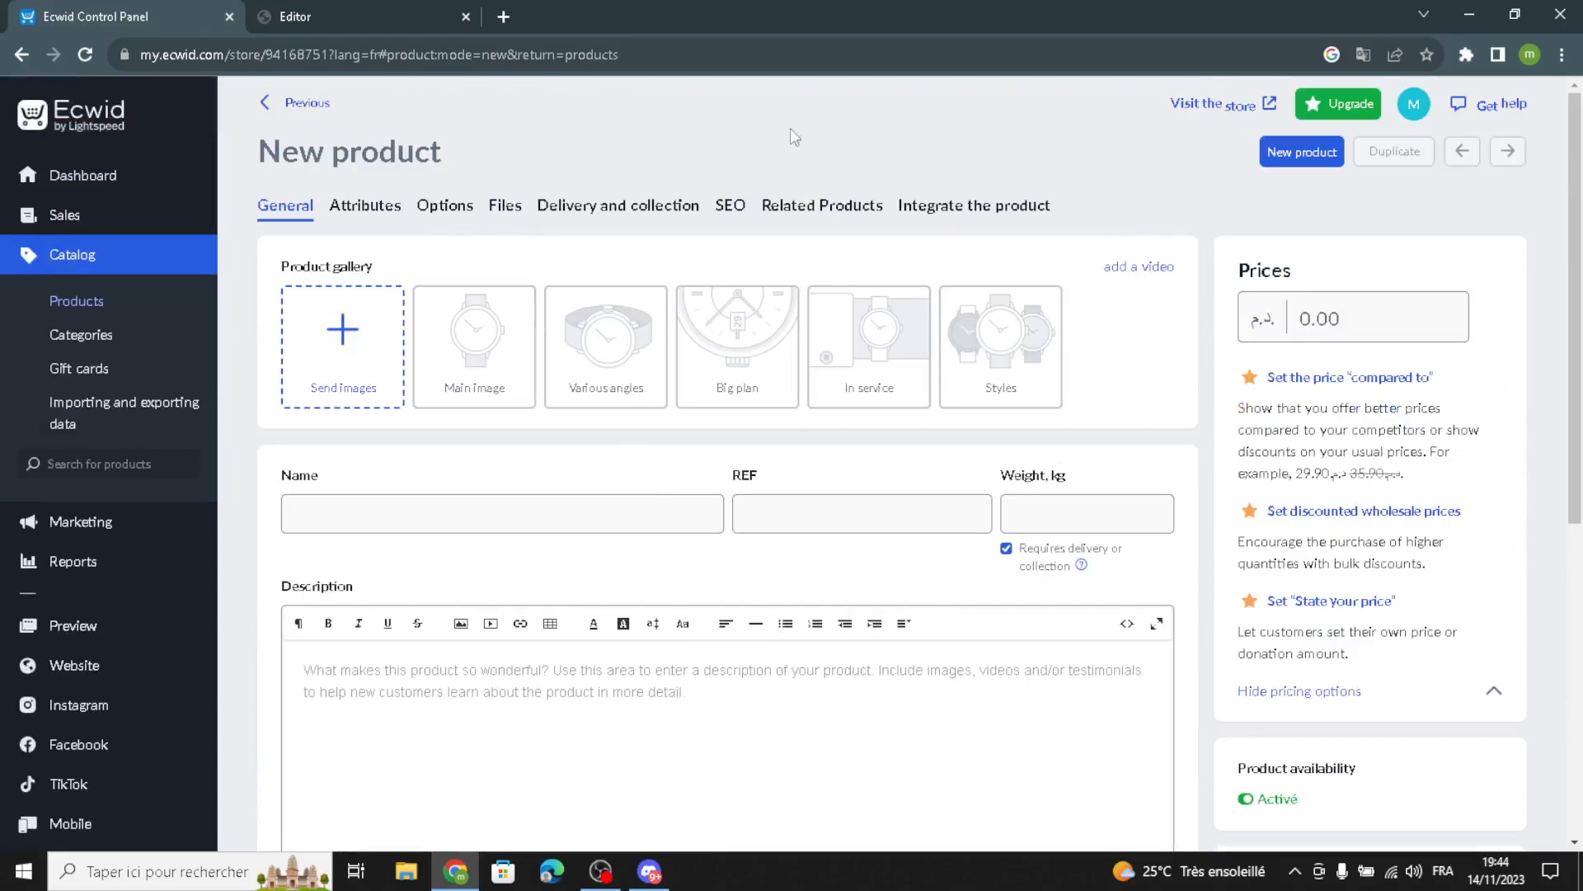
Step: Switch to the site editor, examine the Store section's background, product name, image and price design settings, and return to the homepage sections
click(347, 16)
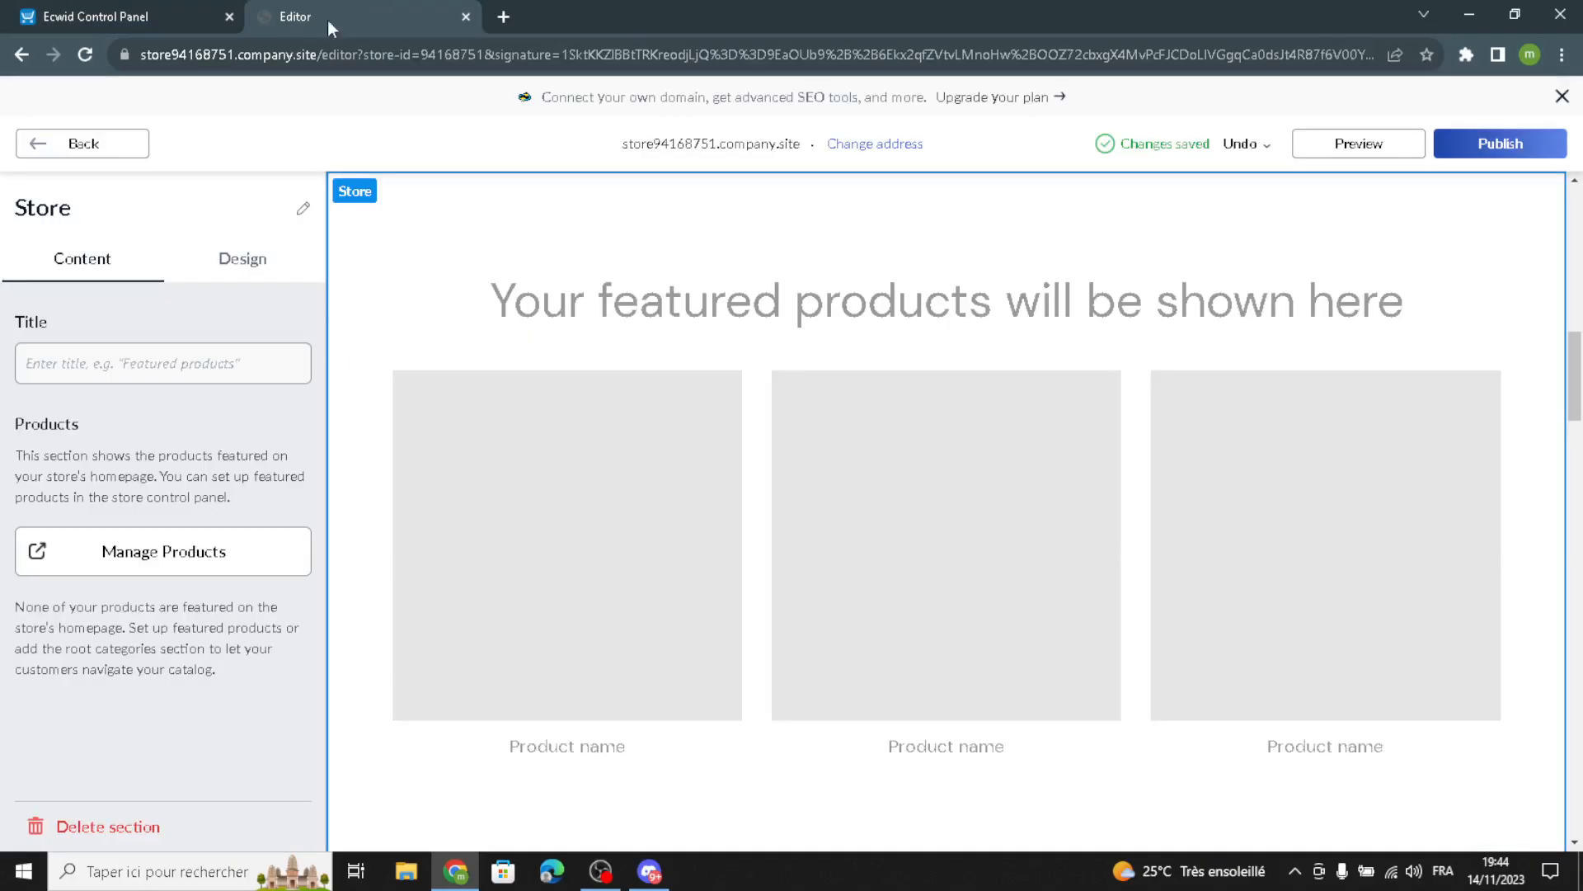
click(239, 259)
click(121, 338)
scroll(99, 379, down, 2)
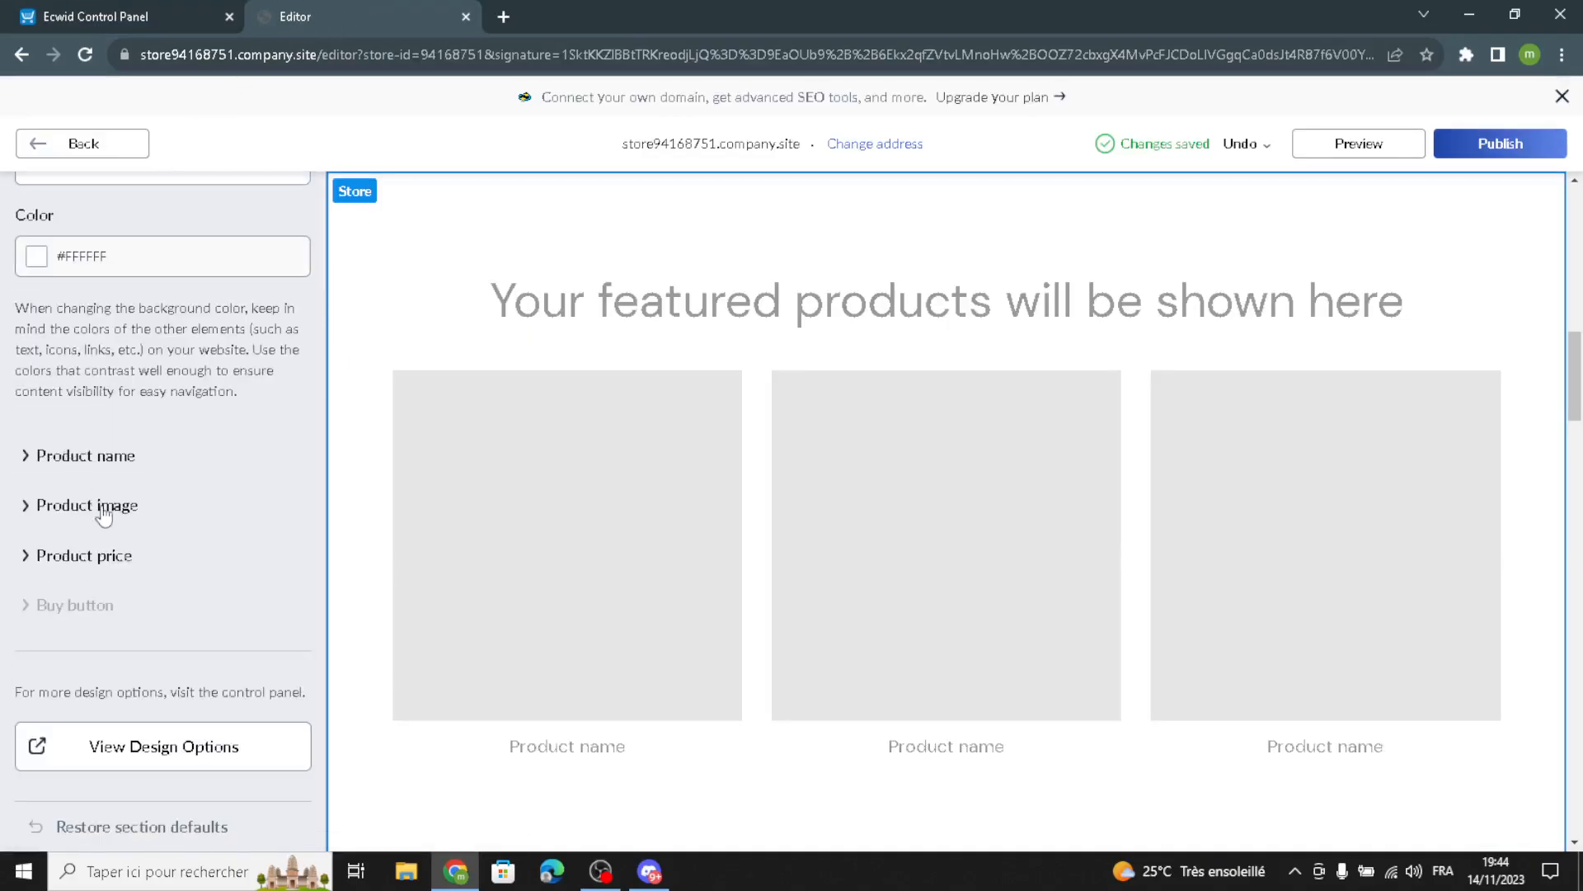
click(108, 459)
click(98, 564)
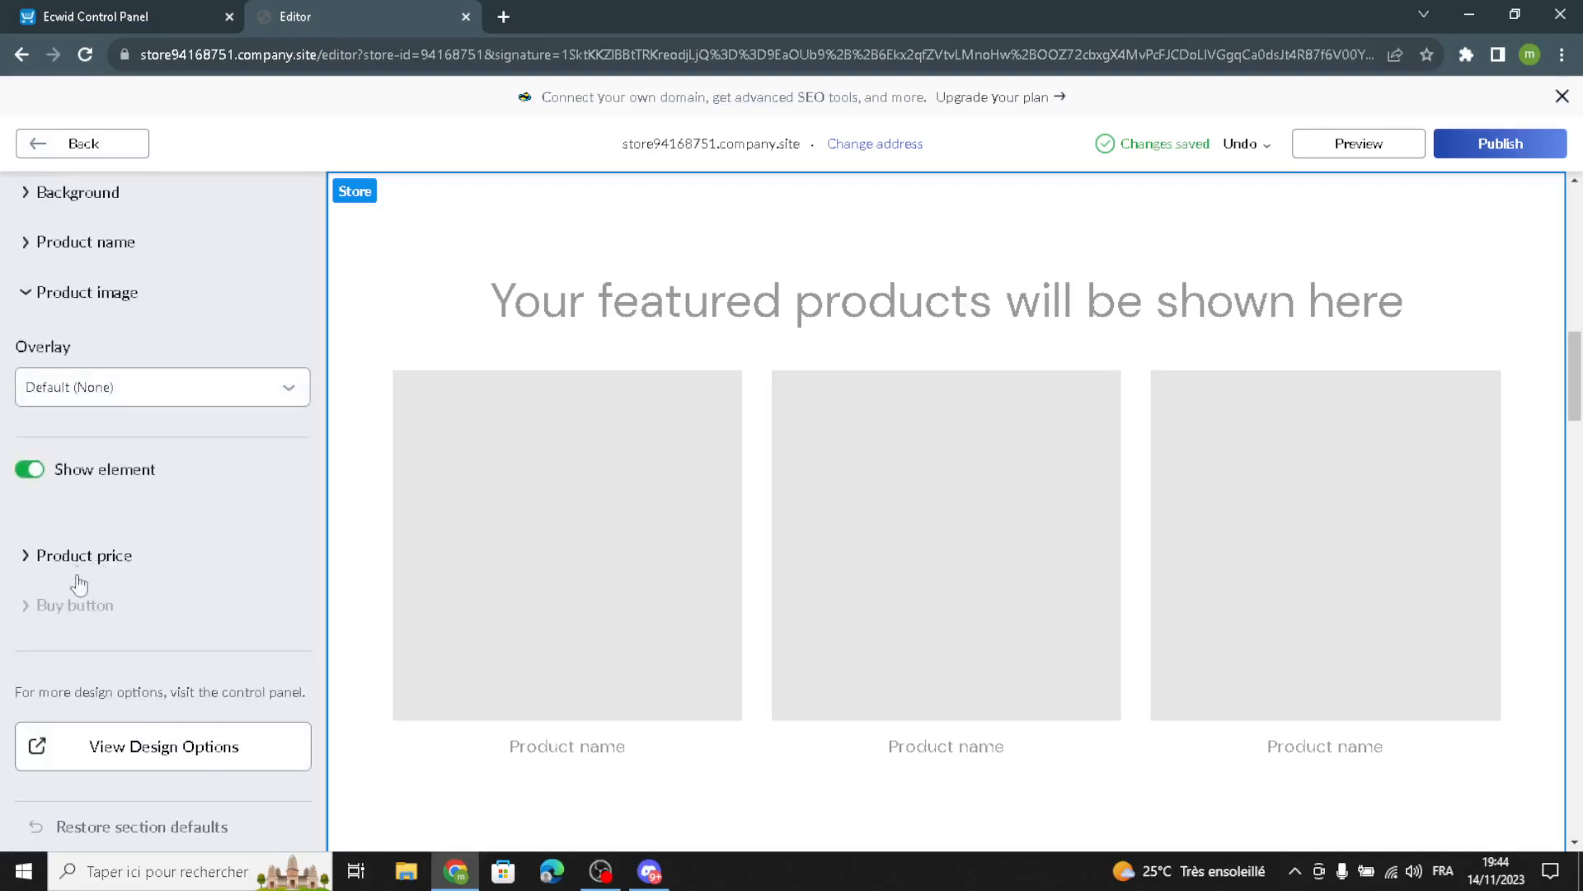
click(78, 561)
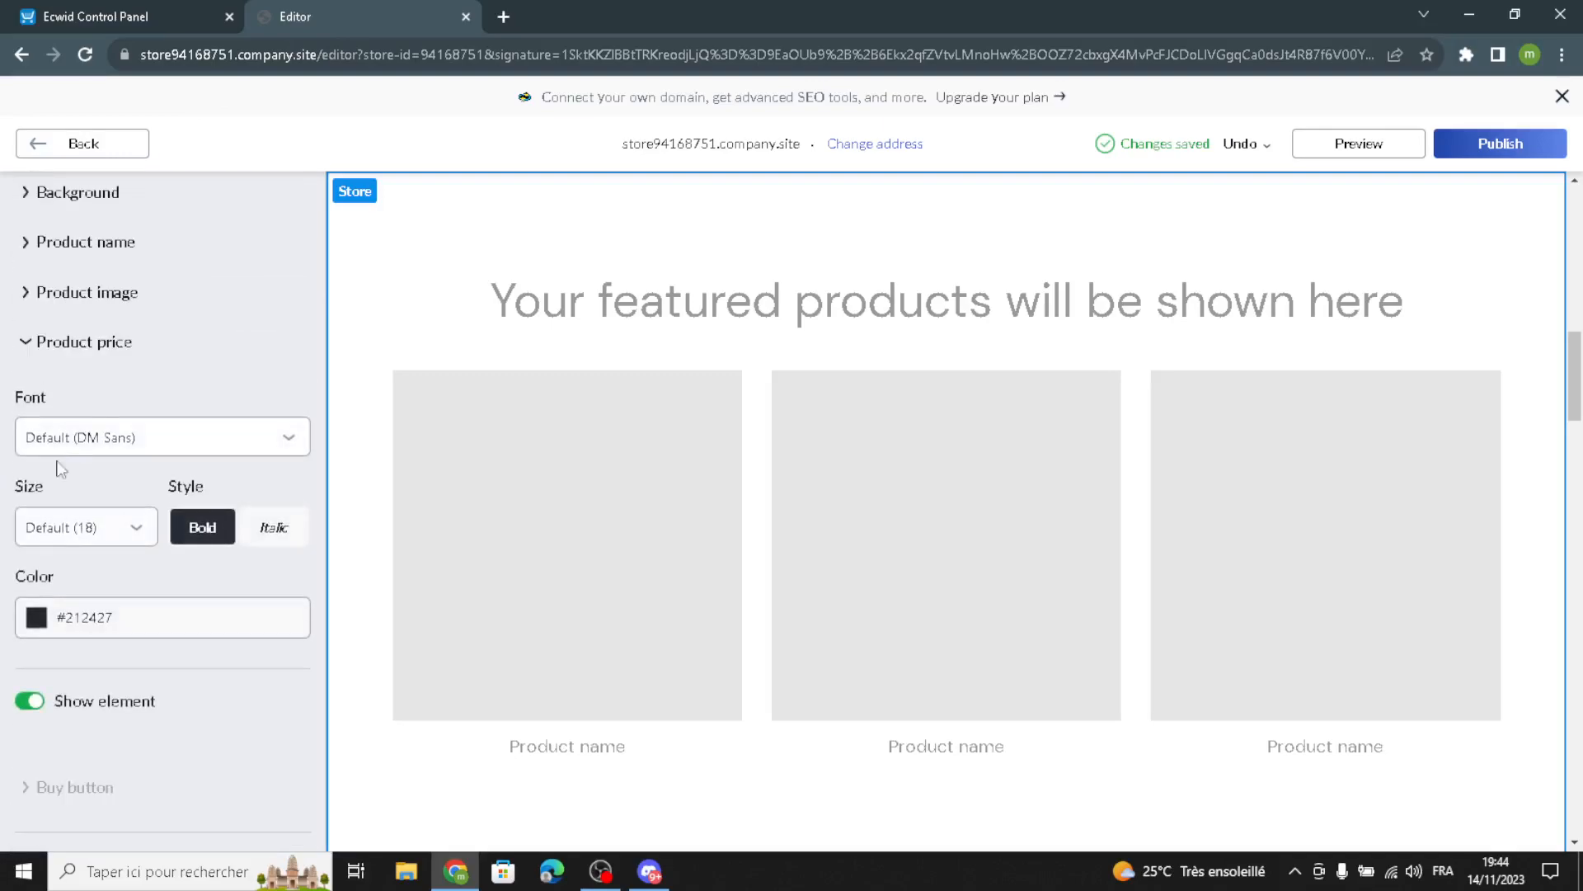
scroll(64, 200, up, 2)
click(64, 153)
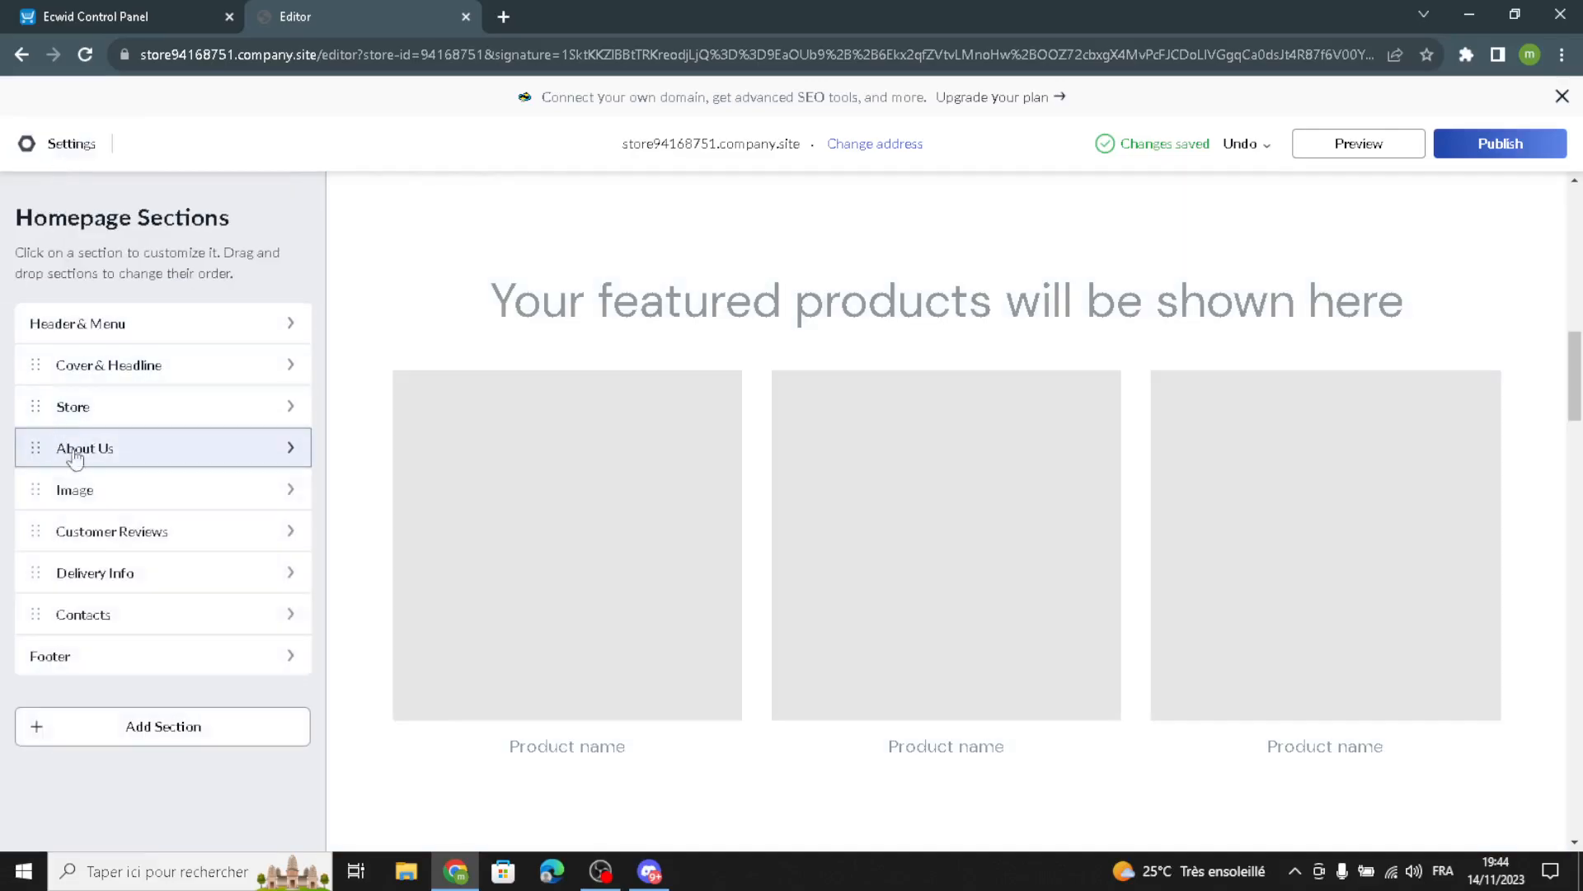
Step: Set the About Us section's solid background color to the grey-blue swatch #9AAAB8 and return to the homepage sections
click(82, 454)
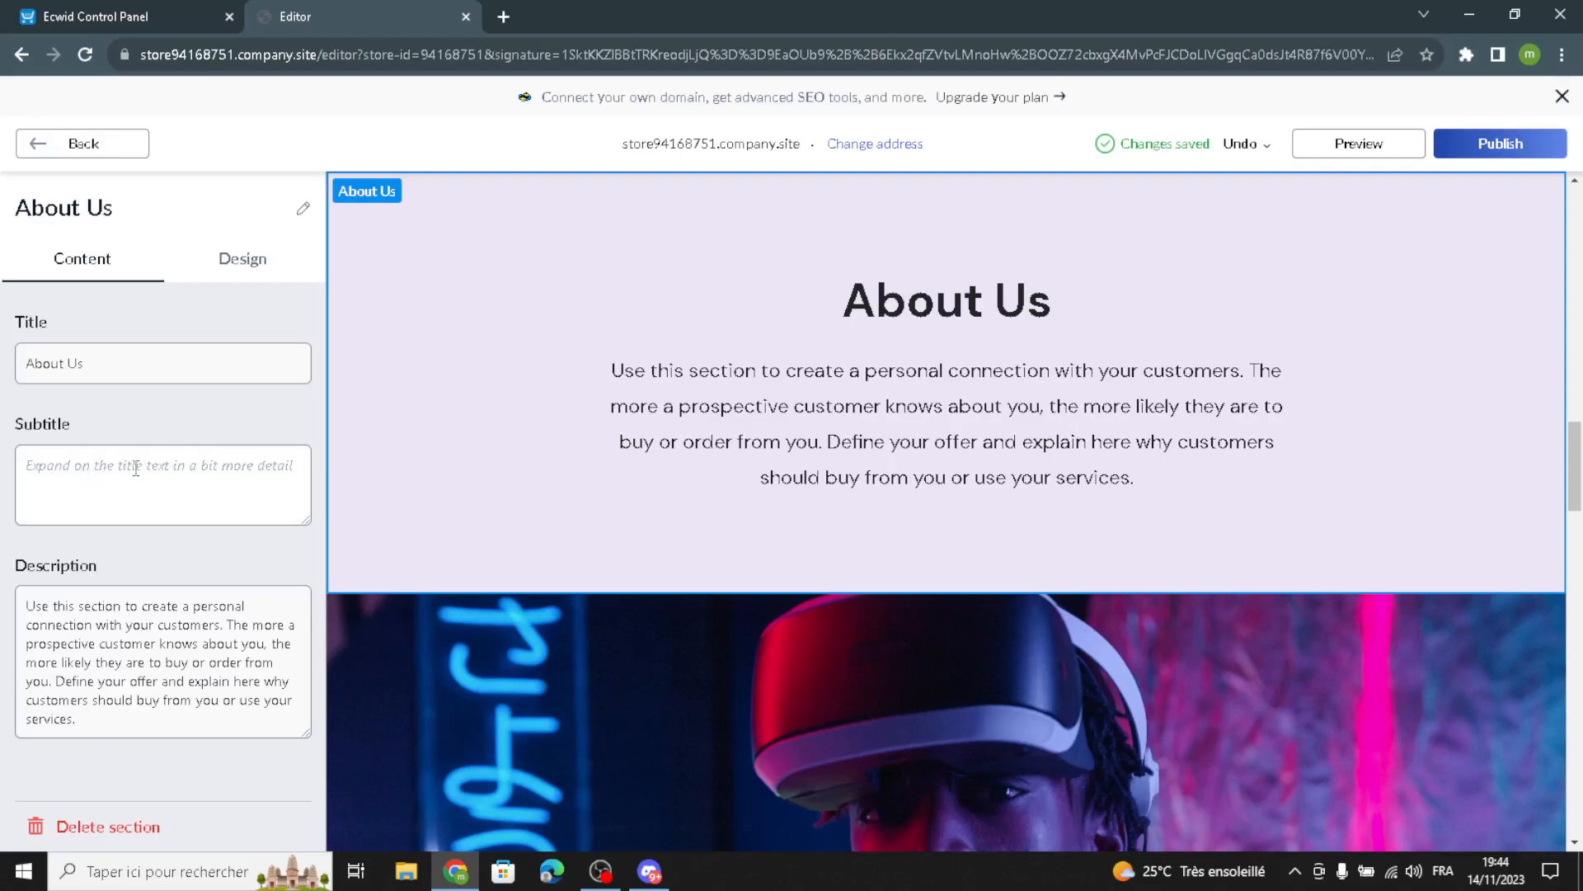
drag(94, 726, 18, 592)
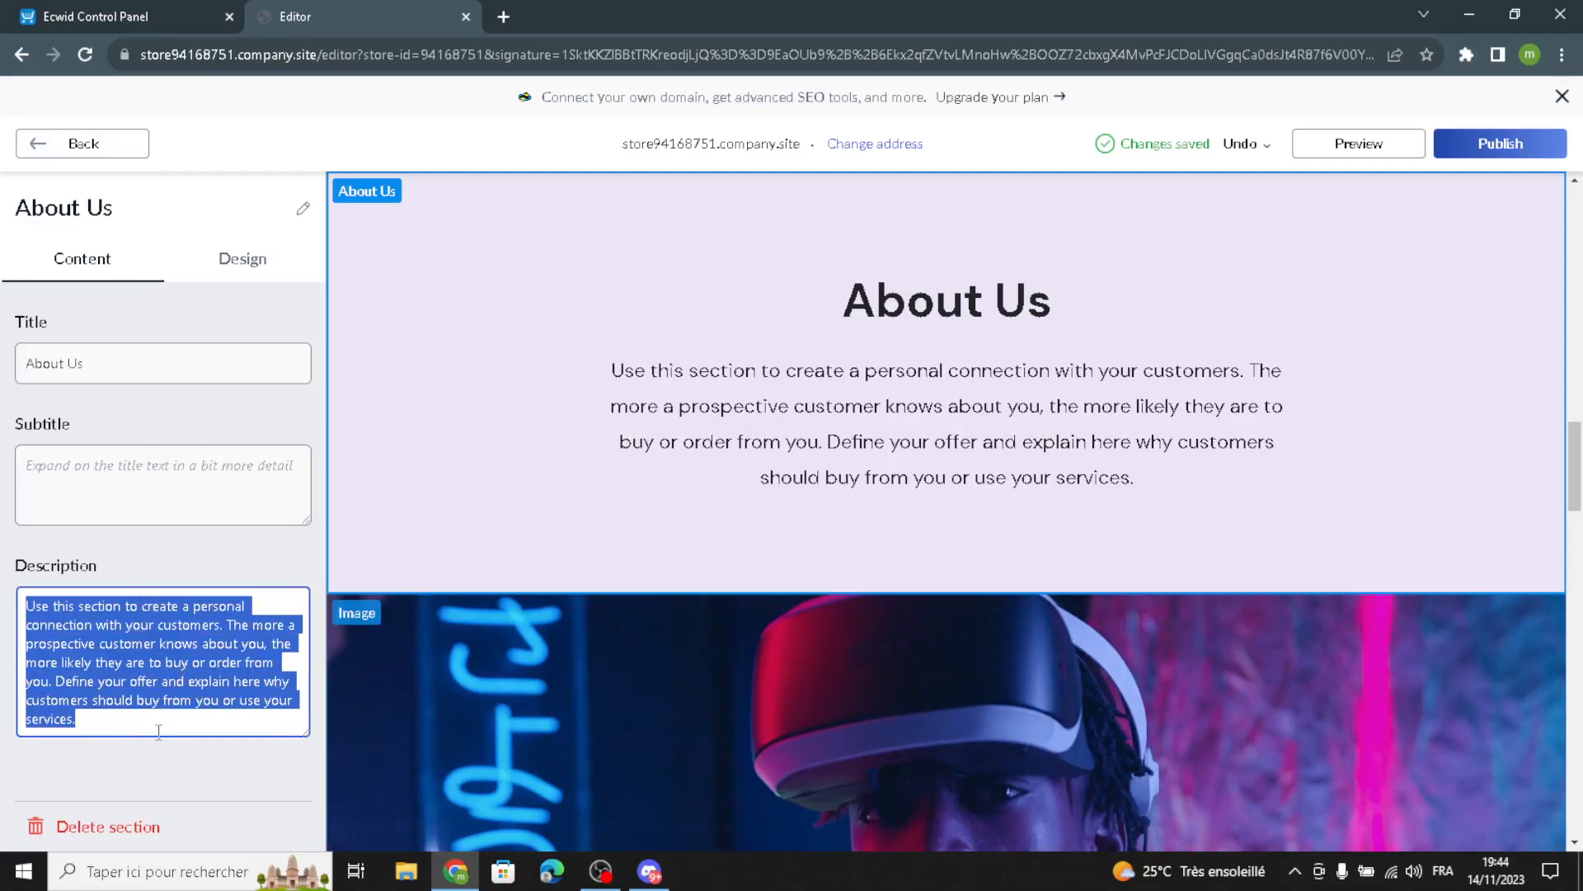
click(250, 259)
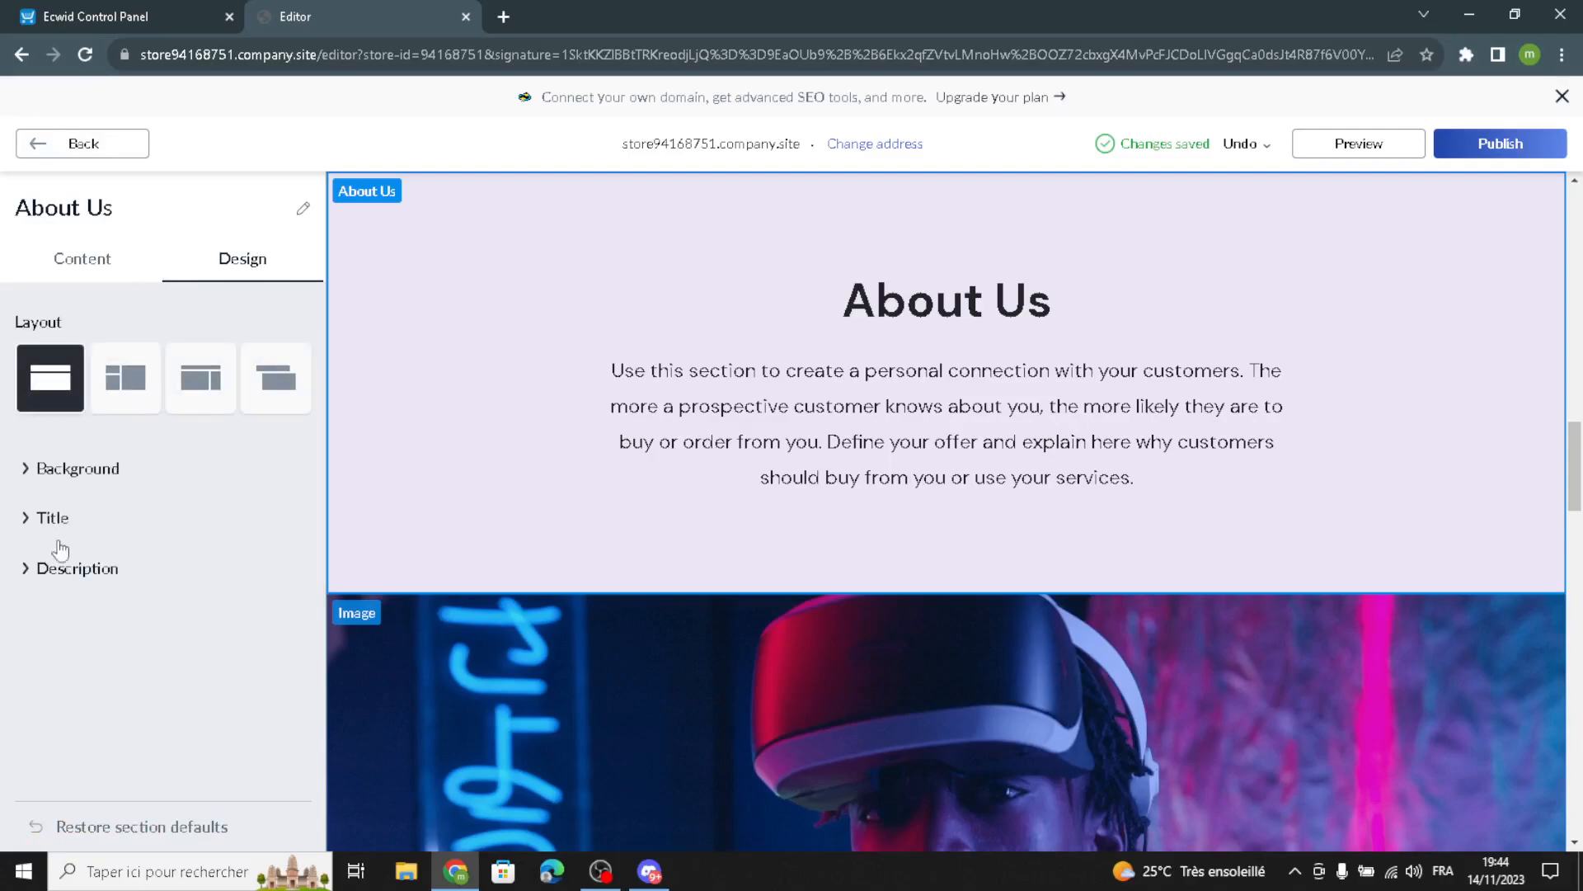
click(78, 468)
click(39, 653)
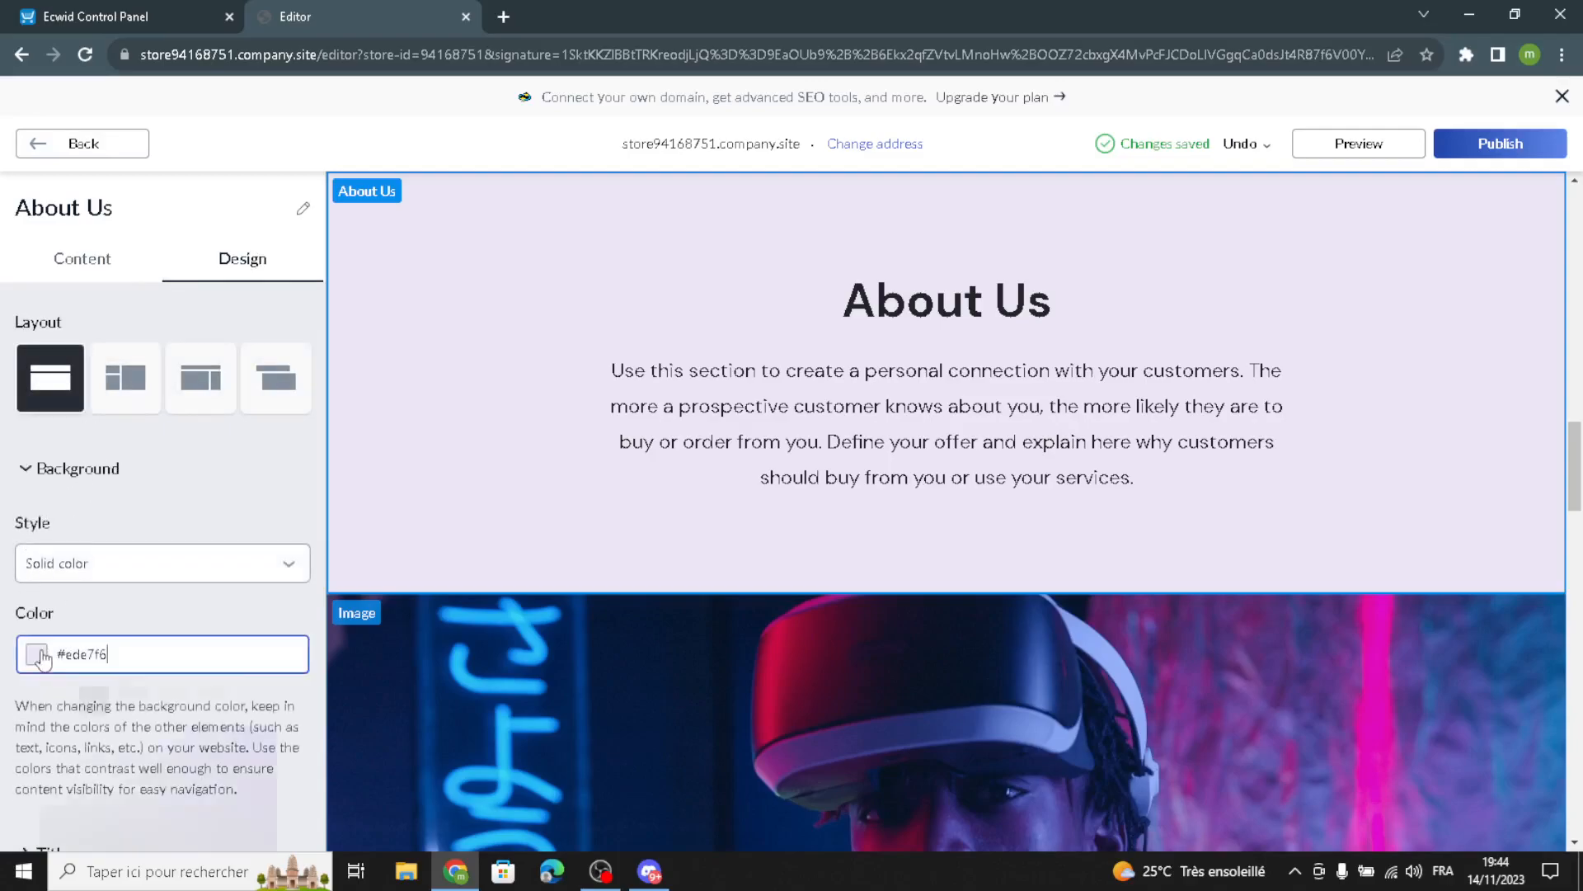
click(124, 718)
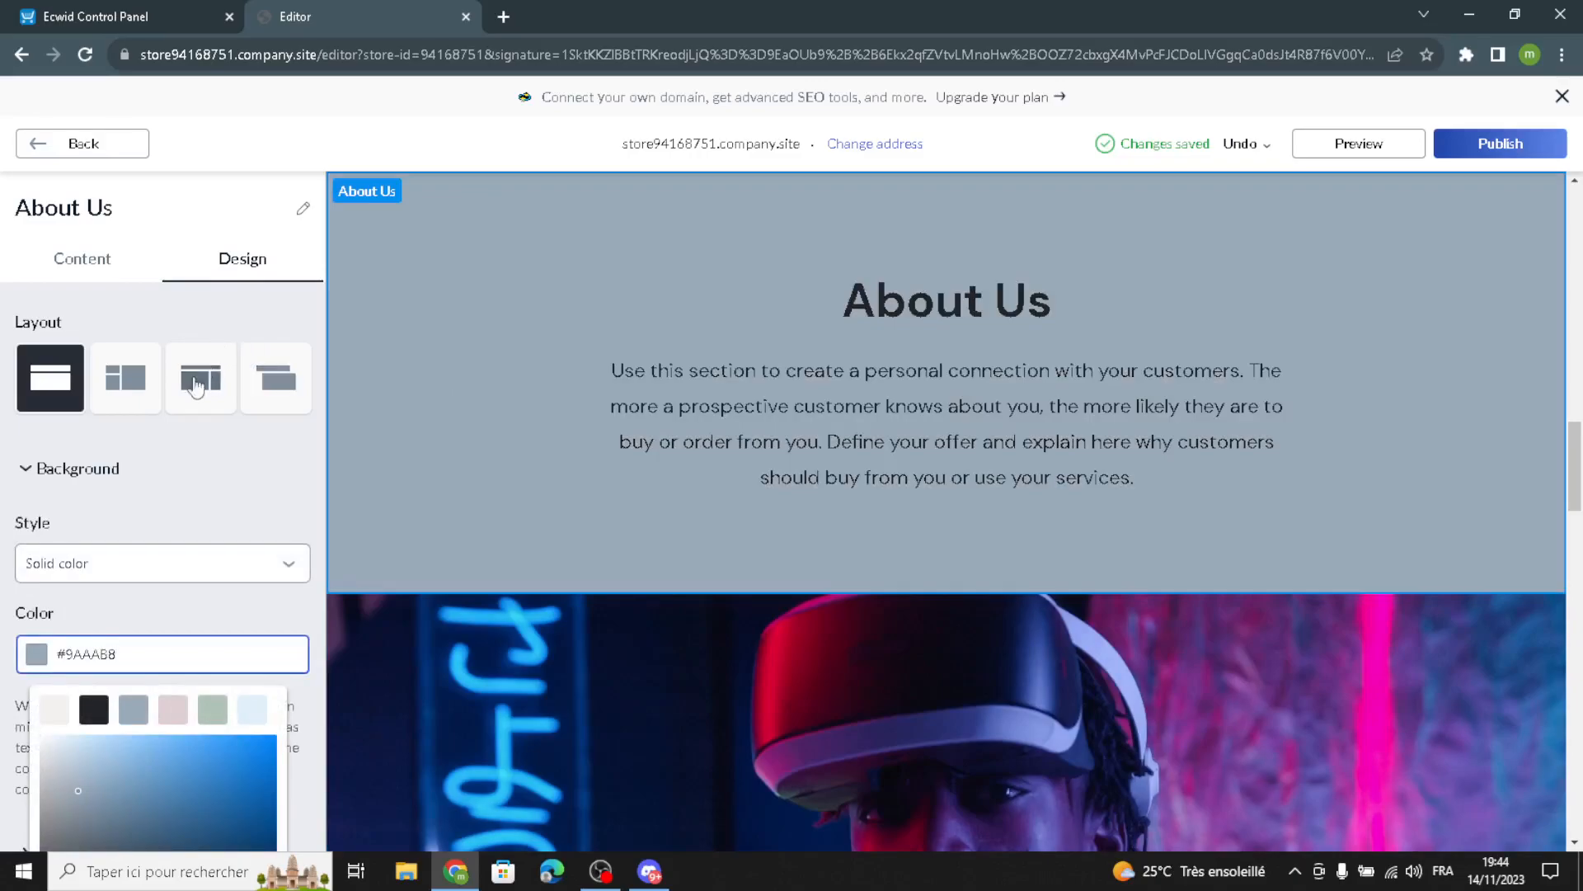
scroll(64, 559, down, 2)
click(4, 558)
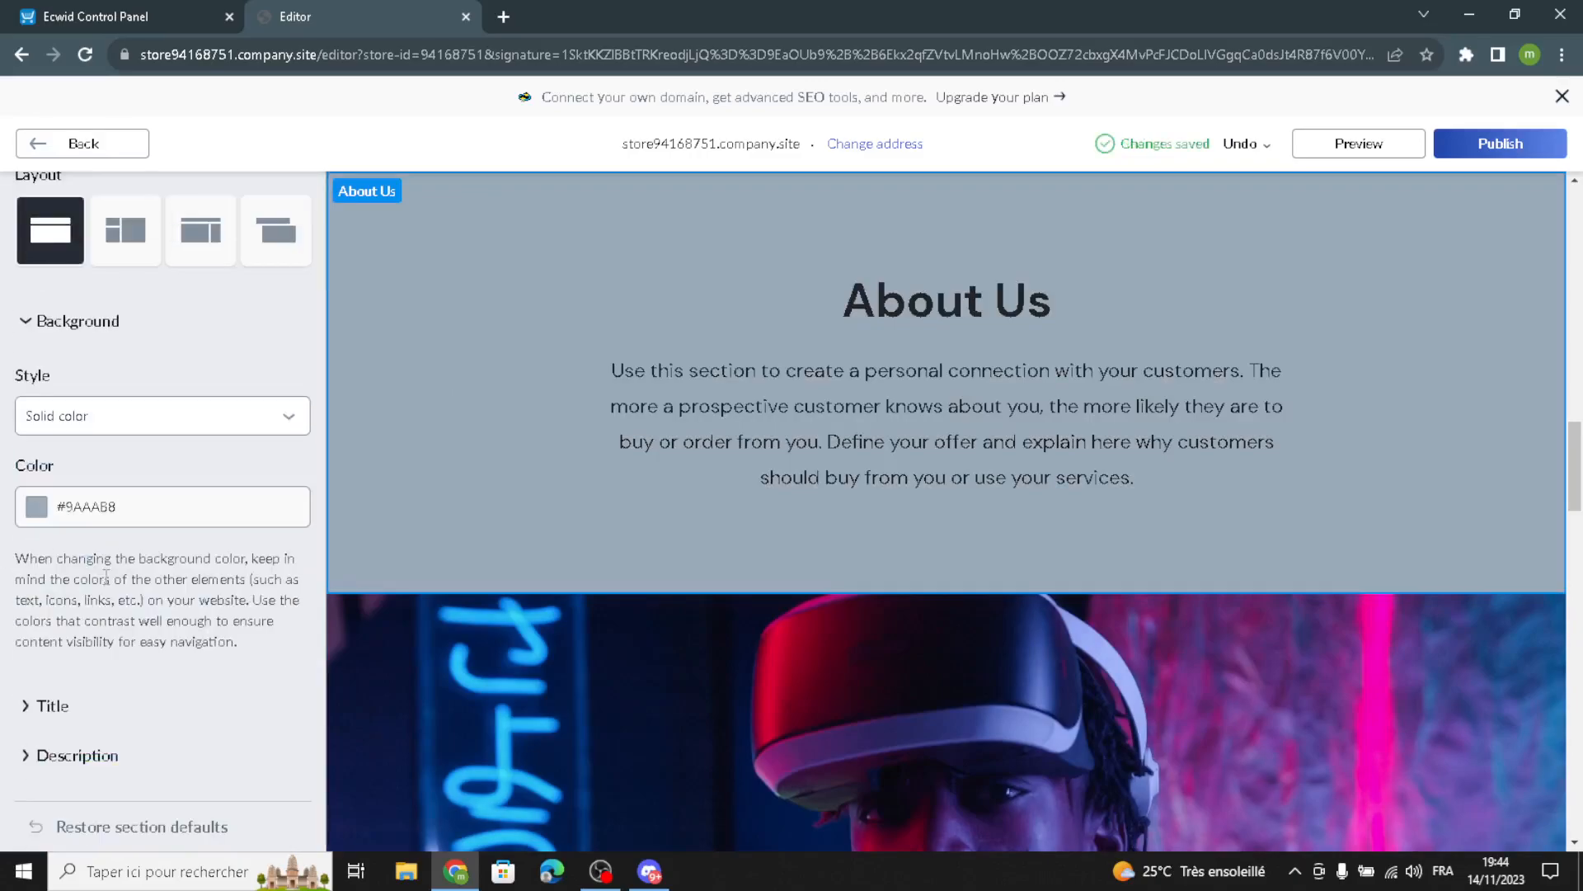
scroll(13, 412, up, 2)
click(117, 148)
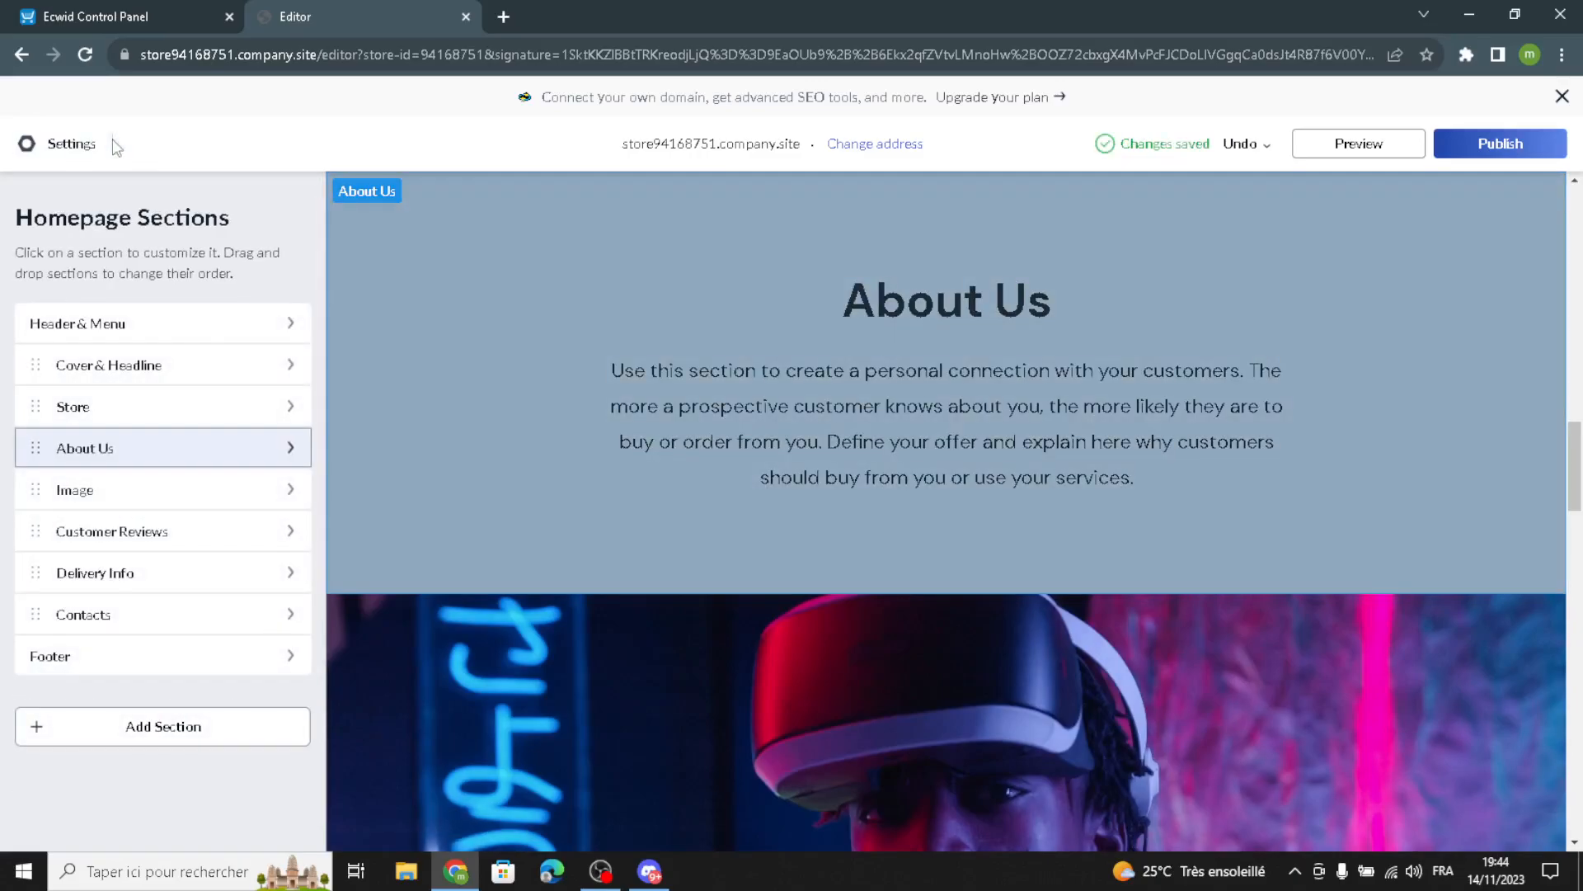
Step: Open the Image section and examine its empty tagline, title and description fields without filling them in
click(109, 486)
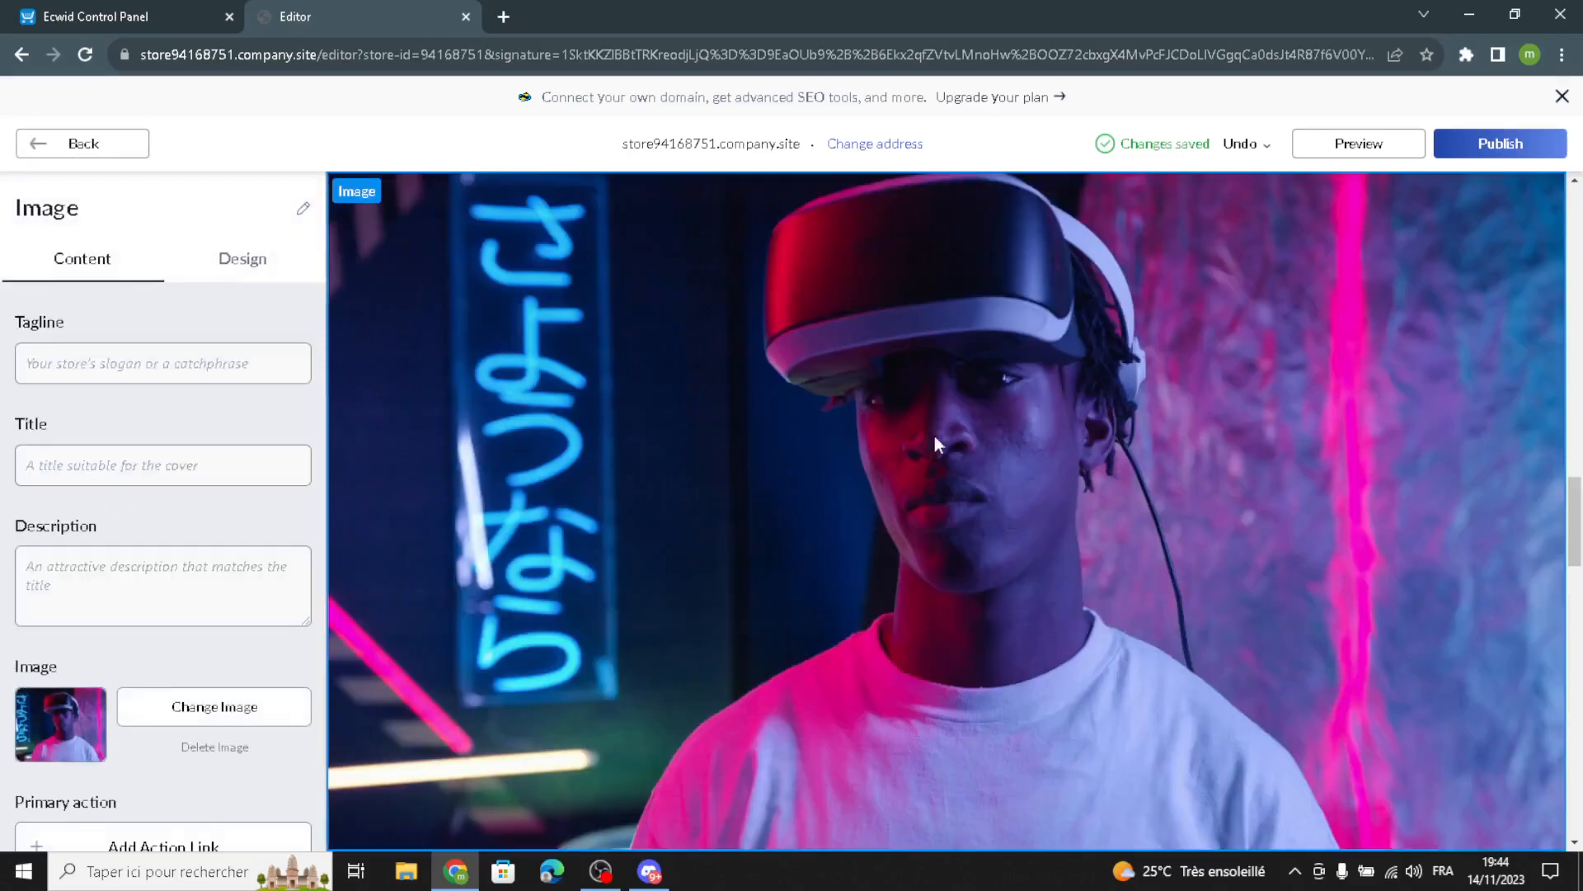
click(148, 381)
click(95, 462)
click(55, 588)
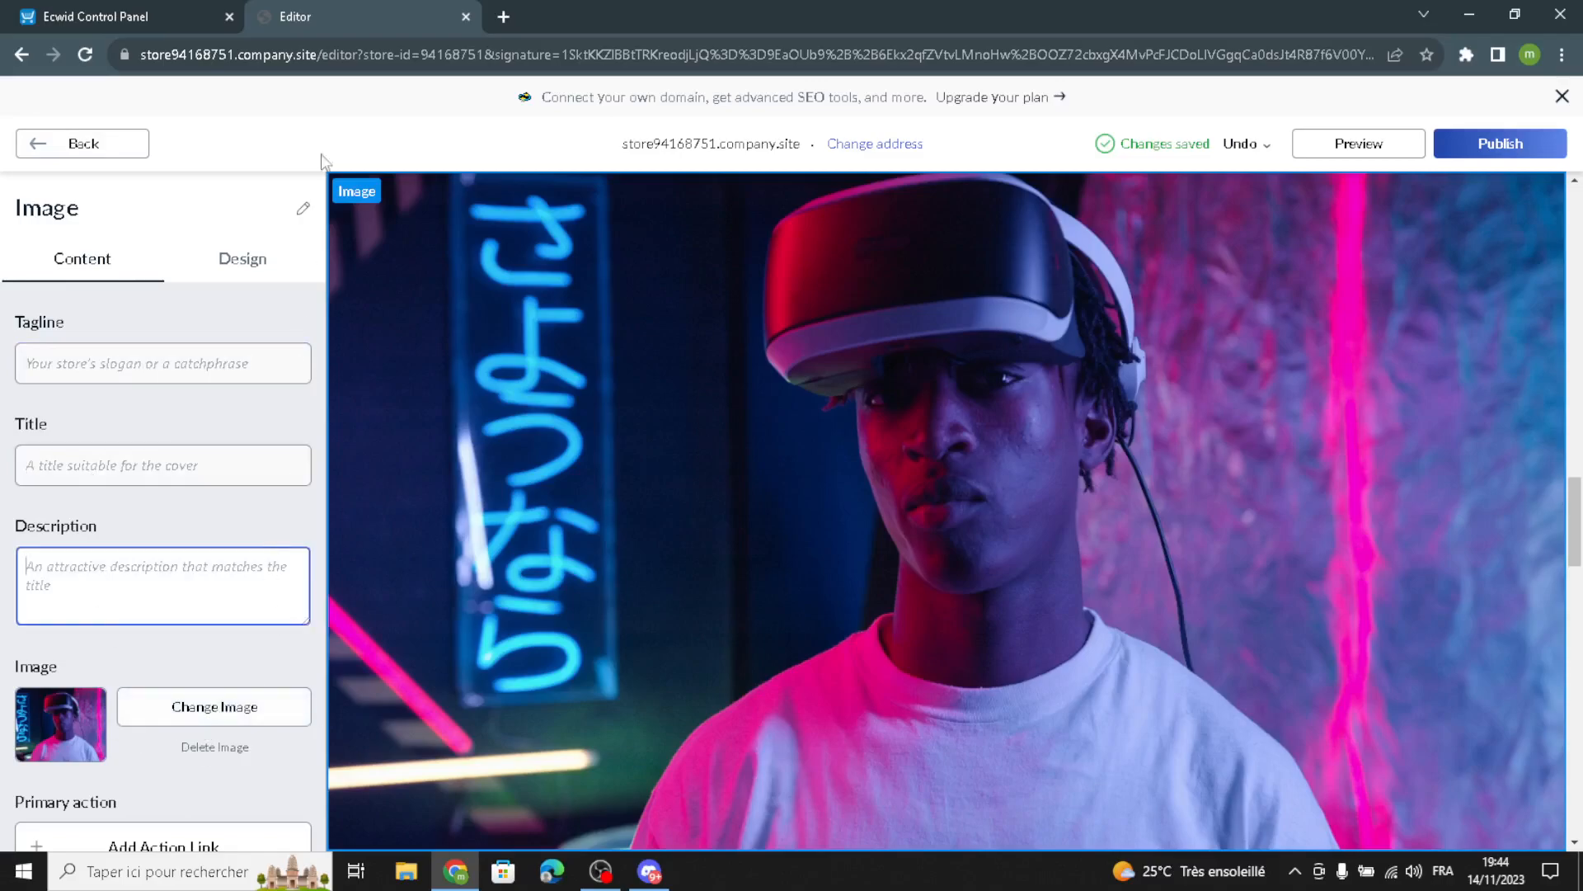
Step: Search Google Images in a new browser tab for "retro and nostalgic products"
click(515, 22)
text(re)
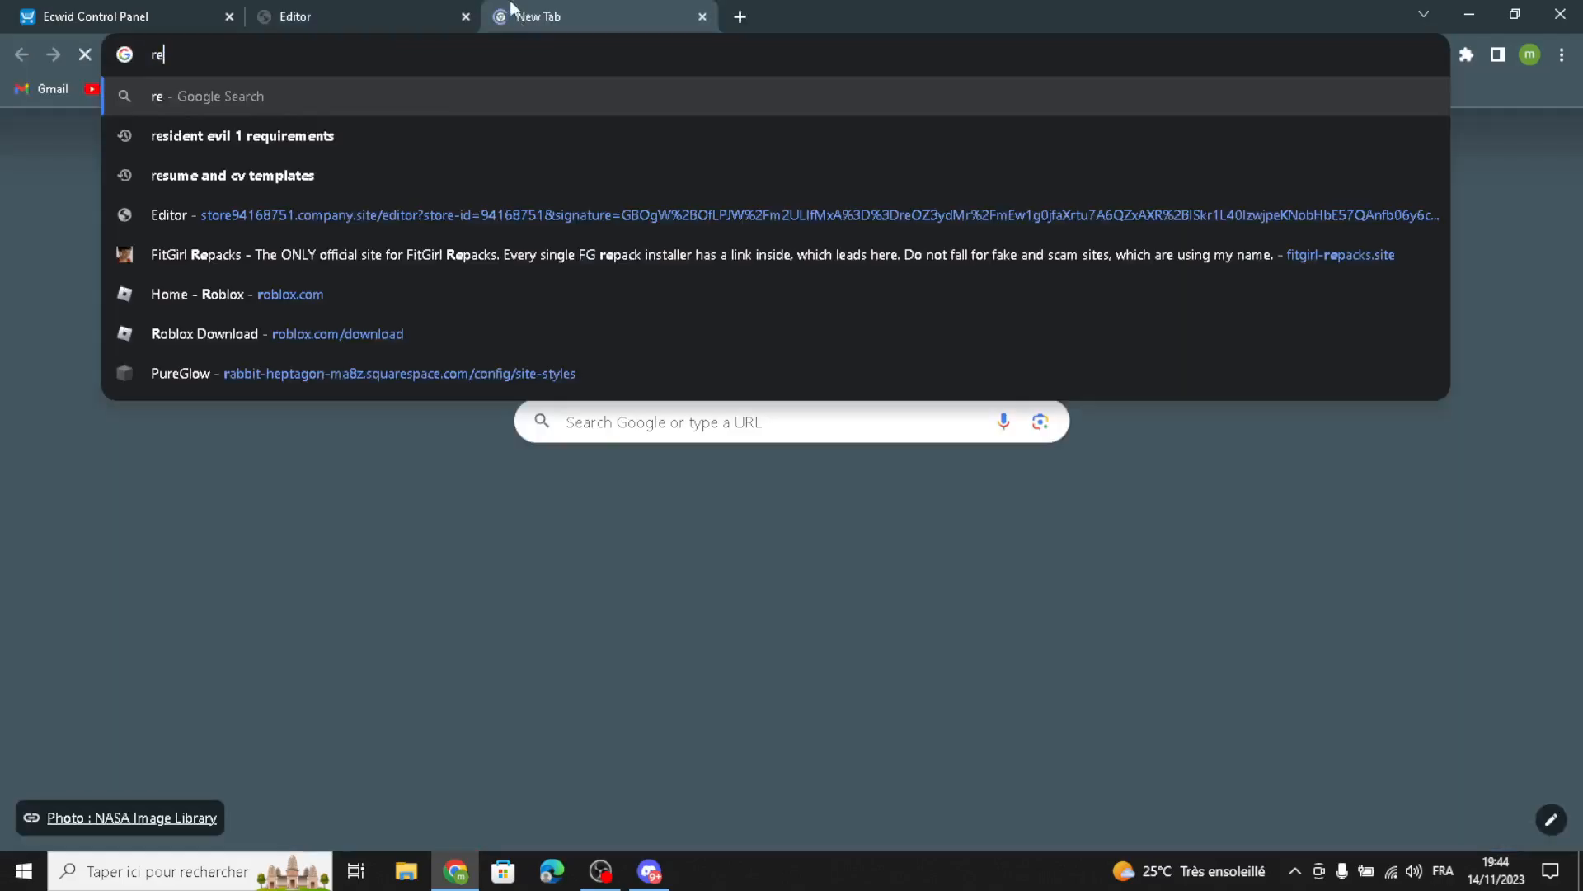
text(tro and no)
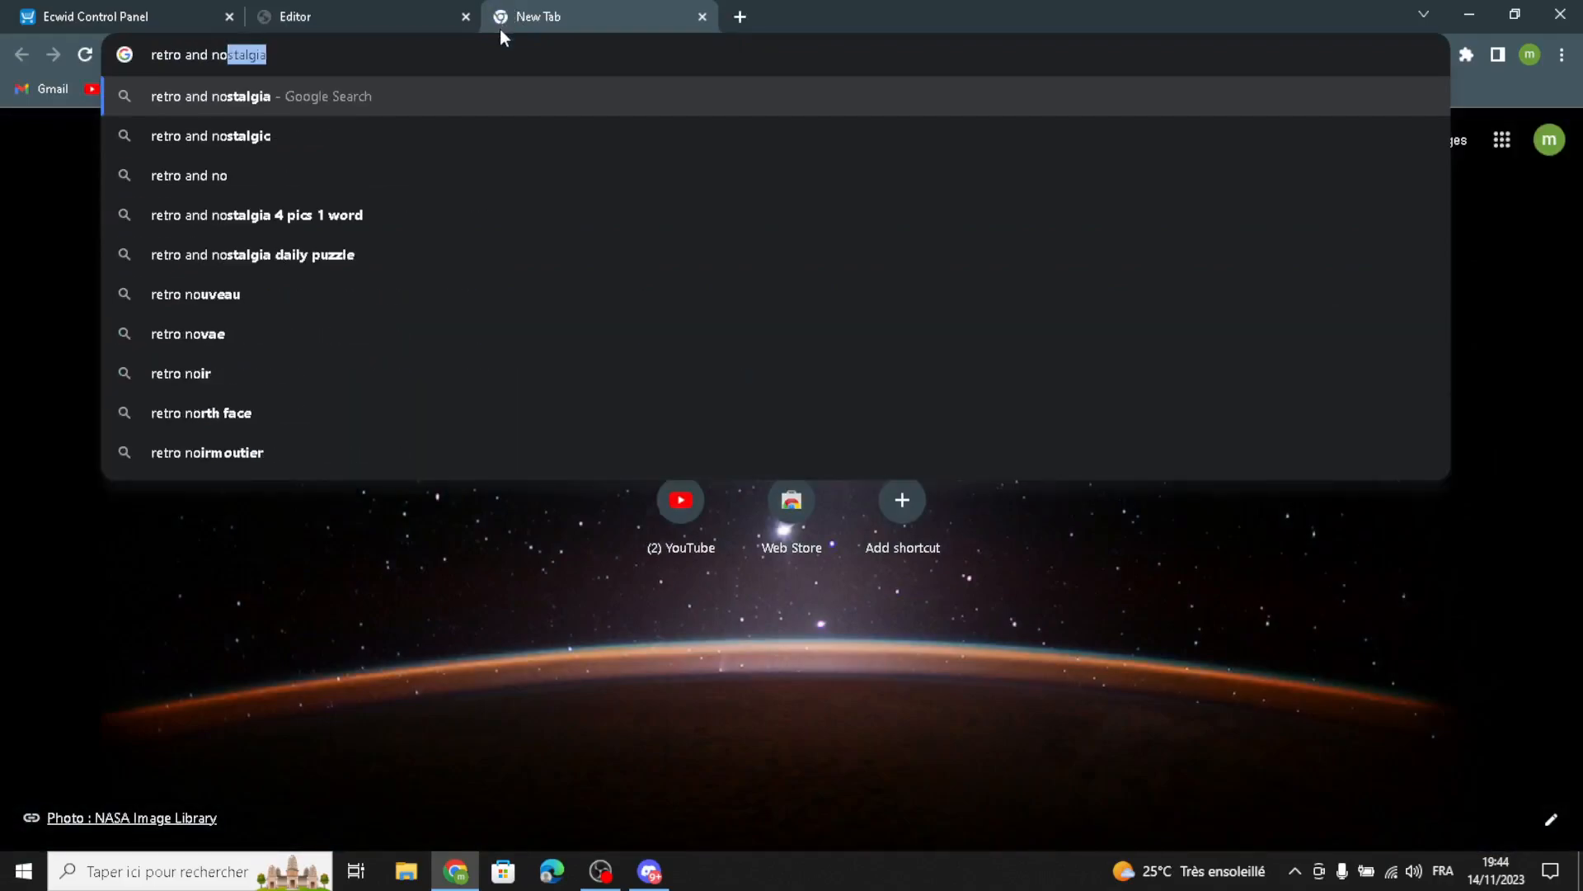
text(stalgc products)
key(Return)
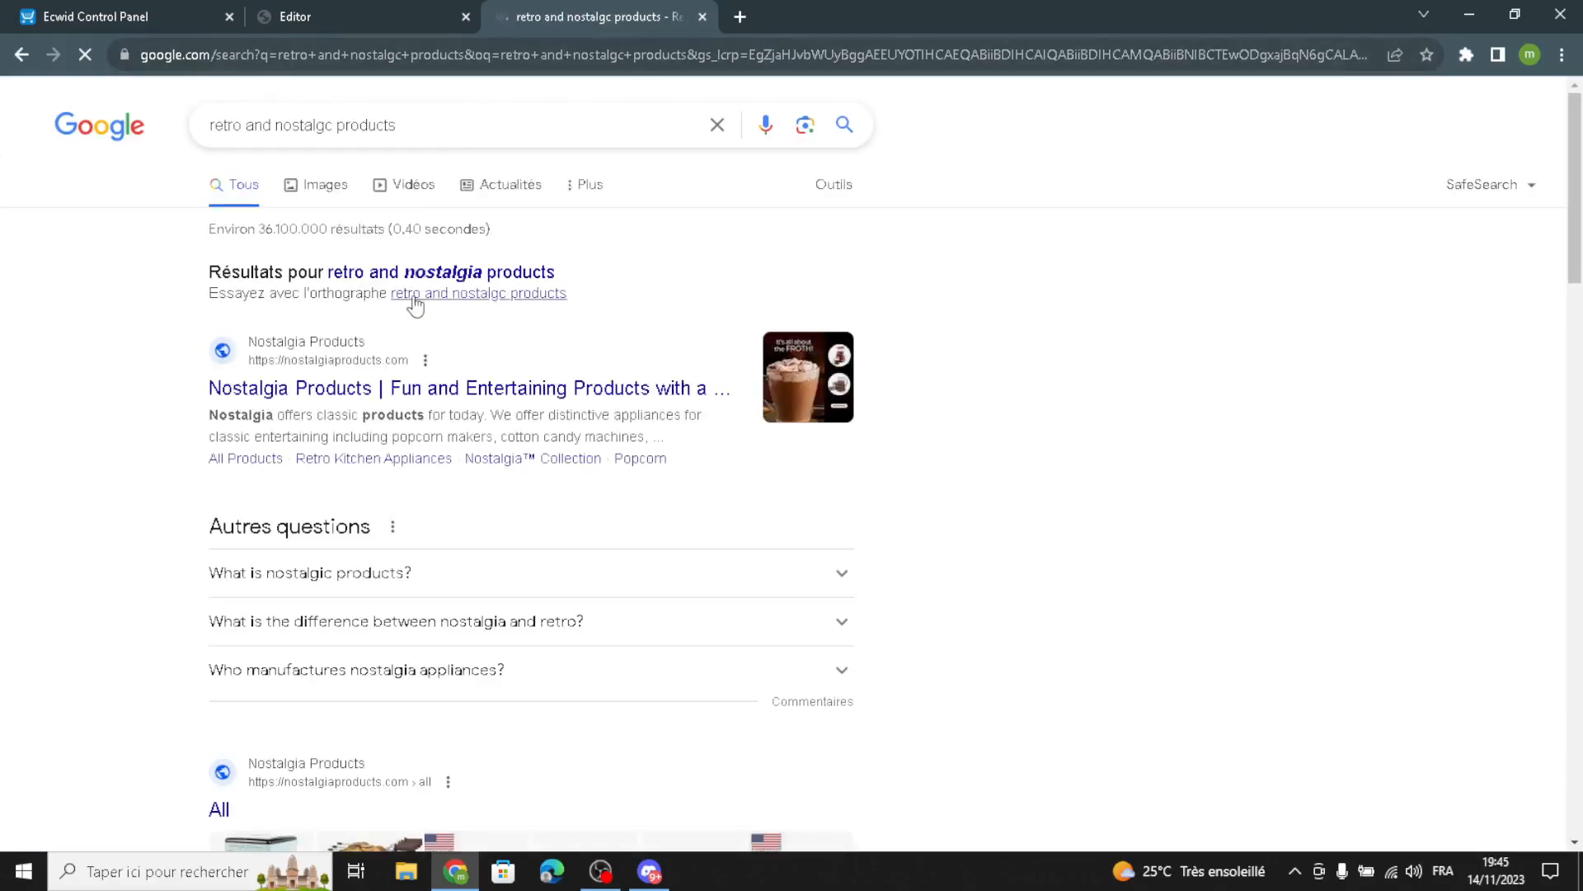
click(332, 198)
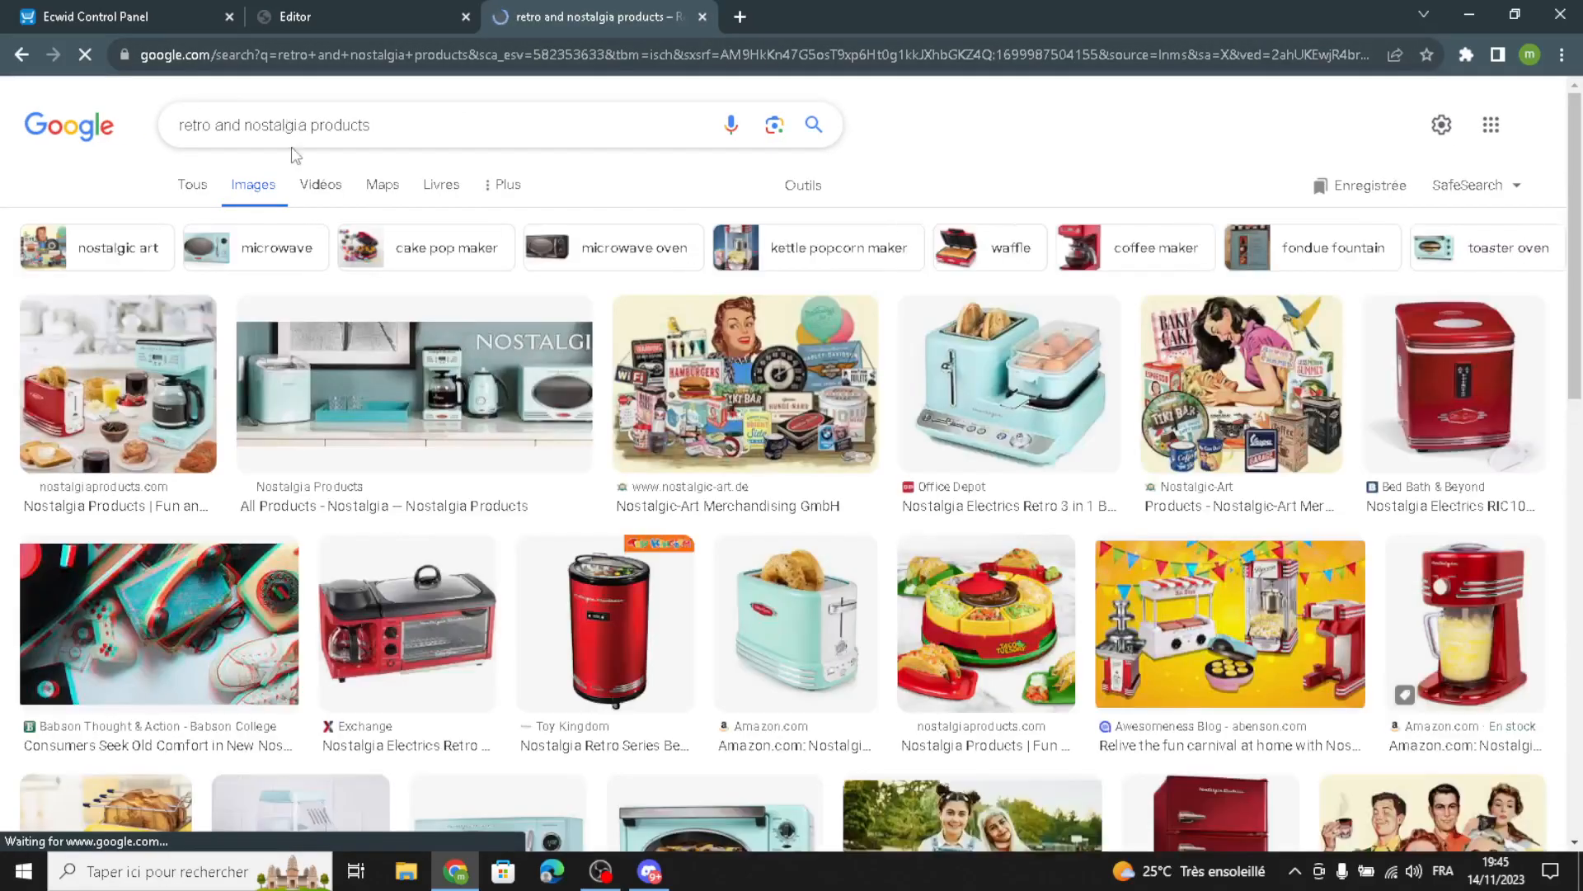
click(305, 128)
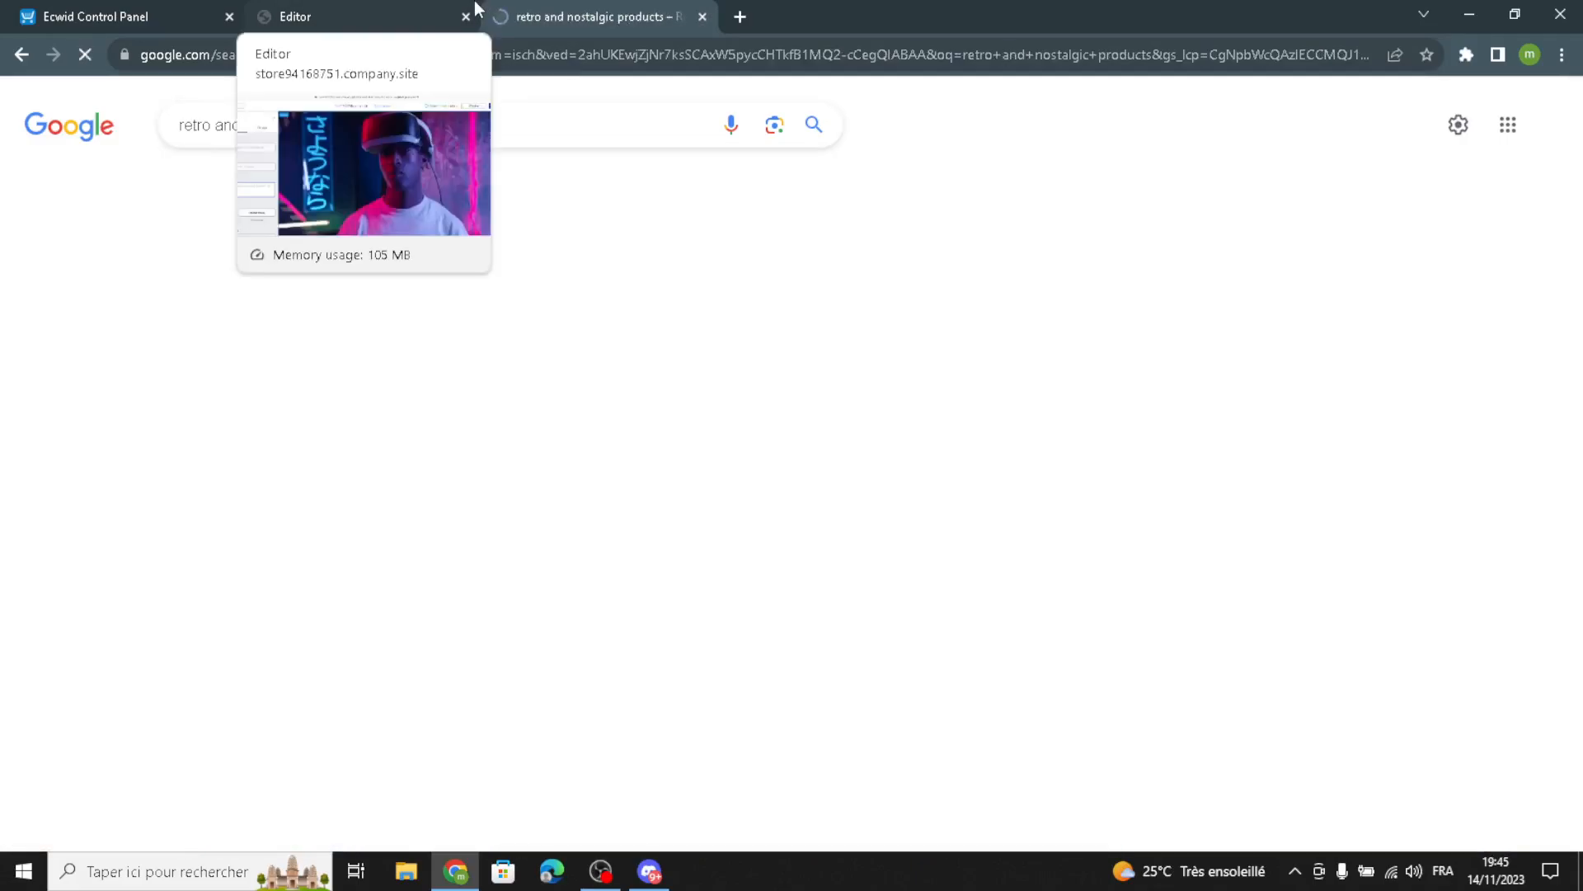
Step: Browse the image results and open the preview of UX Collective's "Retro's nostalgic comeback" picture
scroll(474, 478, down, 5)
scroll(921, 452, down, 4)
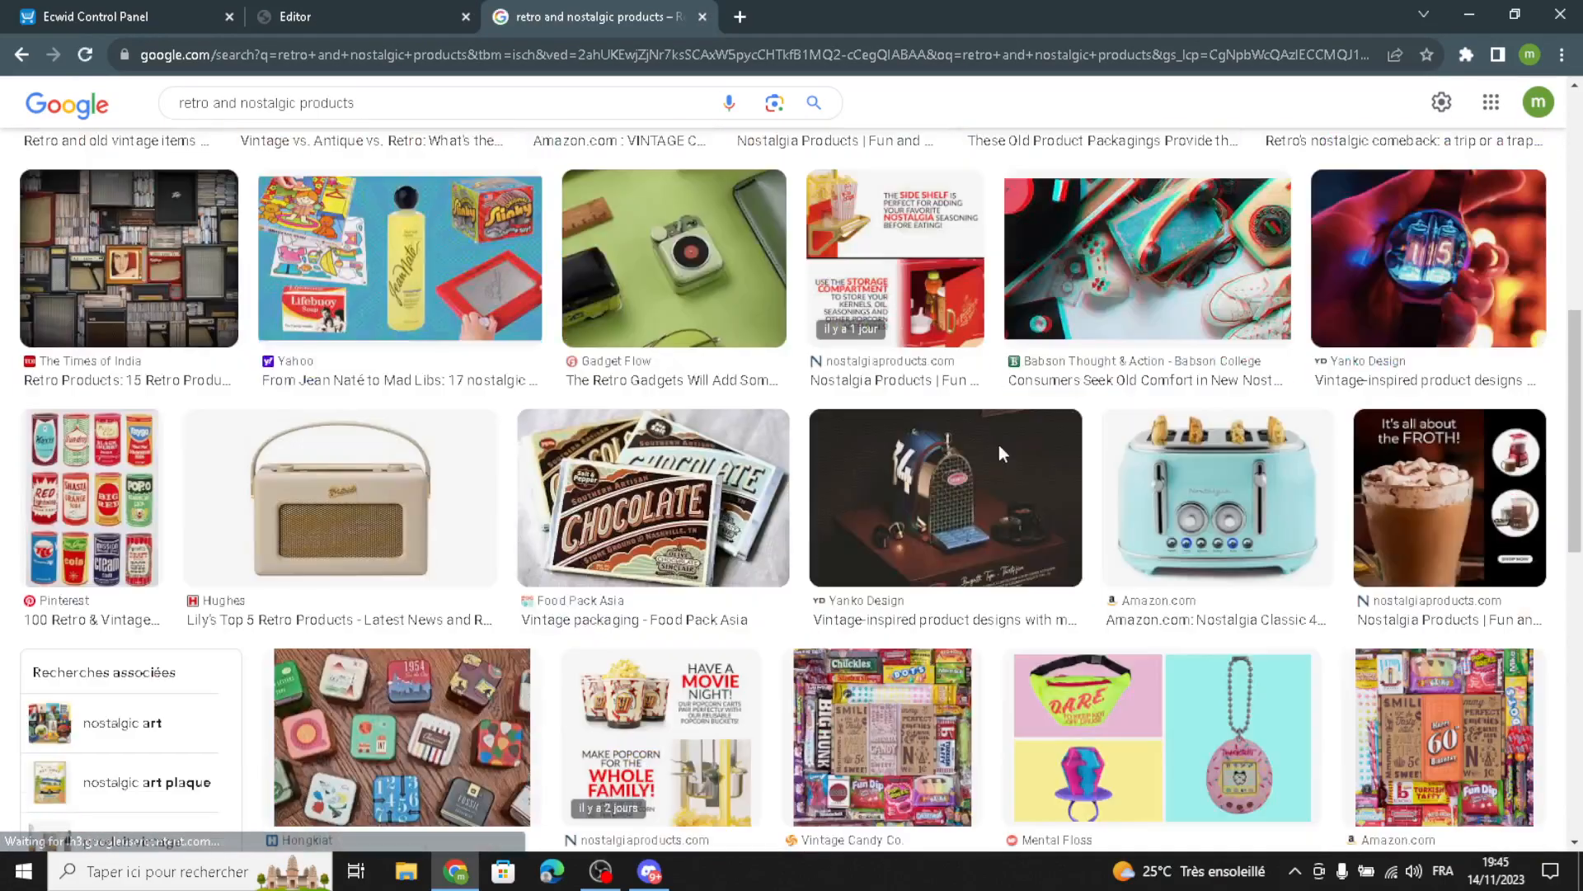
scroll(999, 446, up, 4)
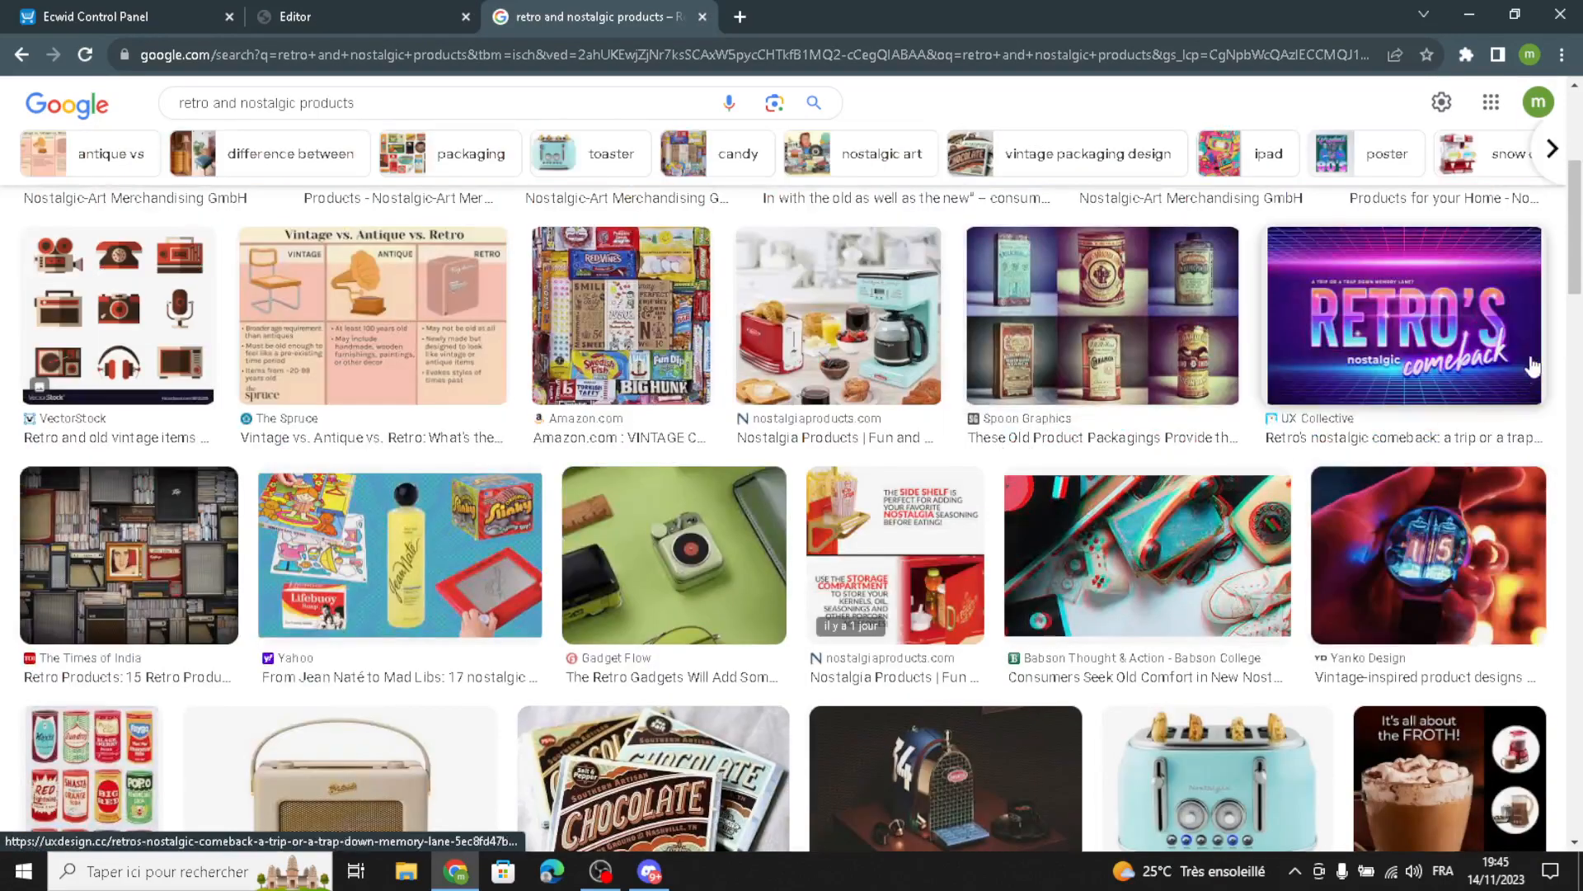
click(1285, 394)
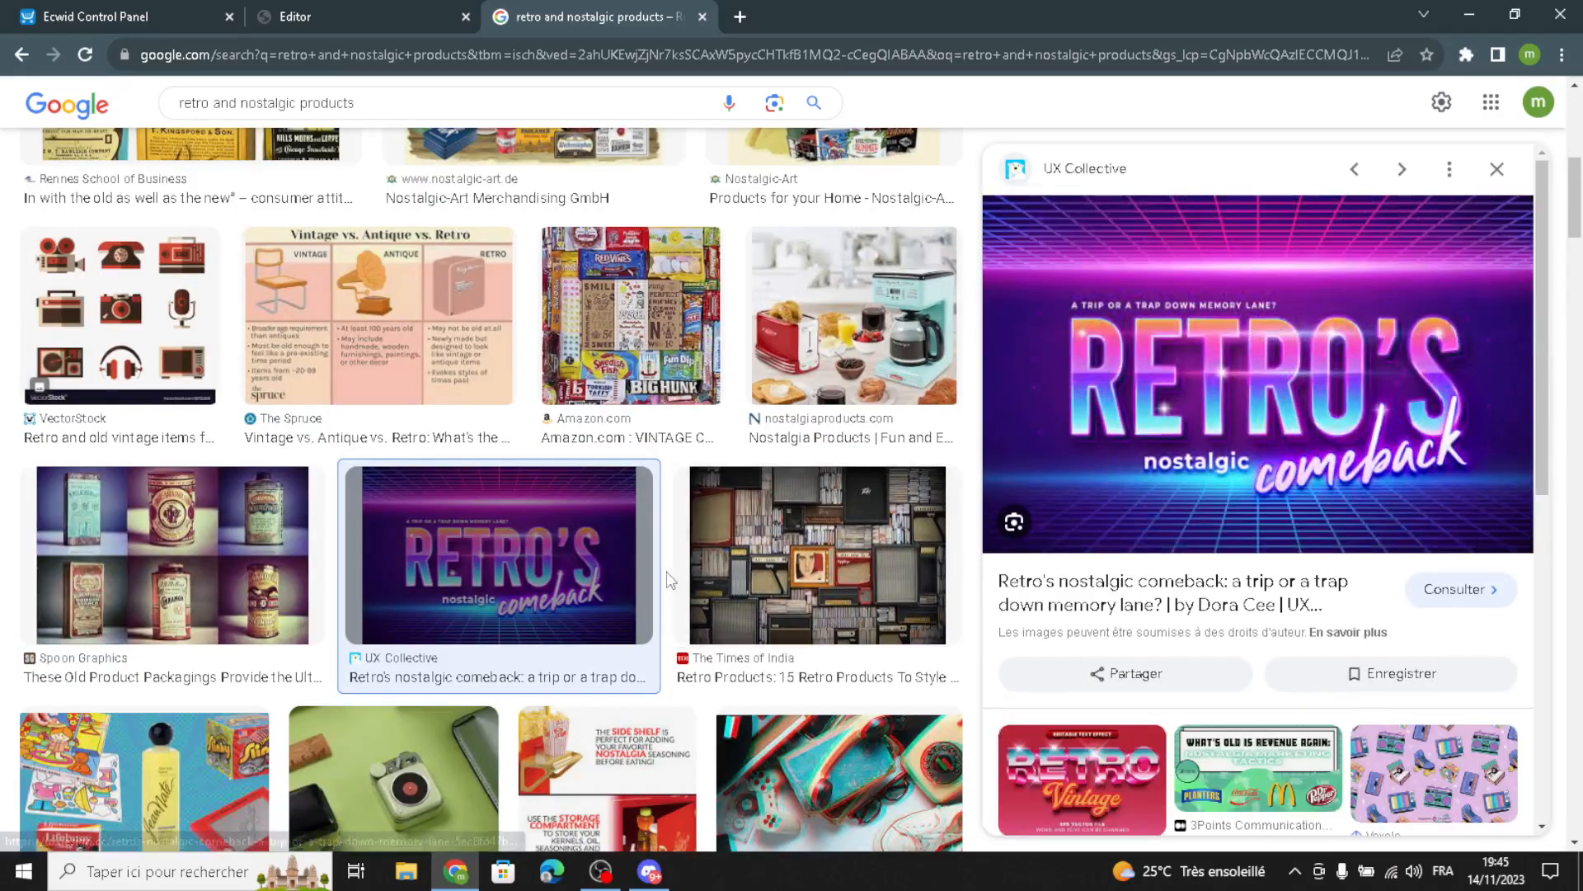
scroll(659, 597, down, 5)
scroll(659, 597, up, 5)
scroll(660, 597, down, 4)
scroll(660, 597, up, 2)
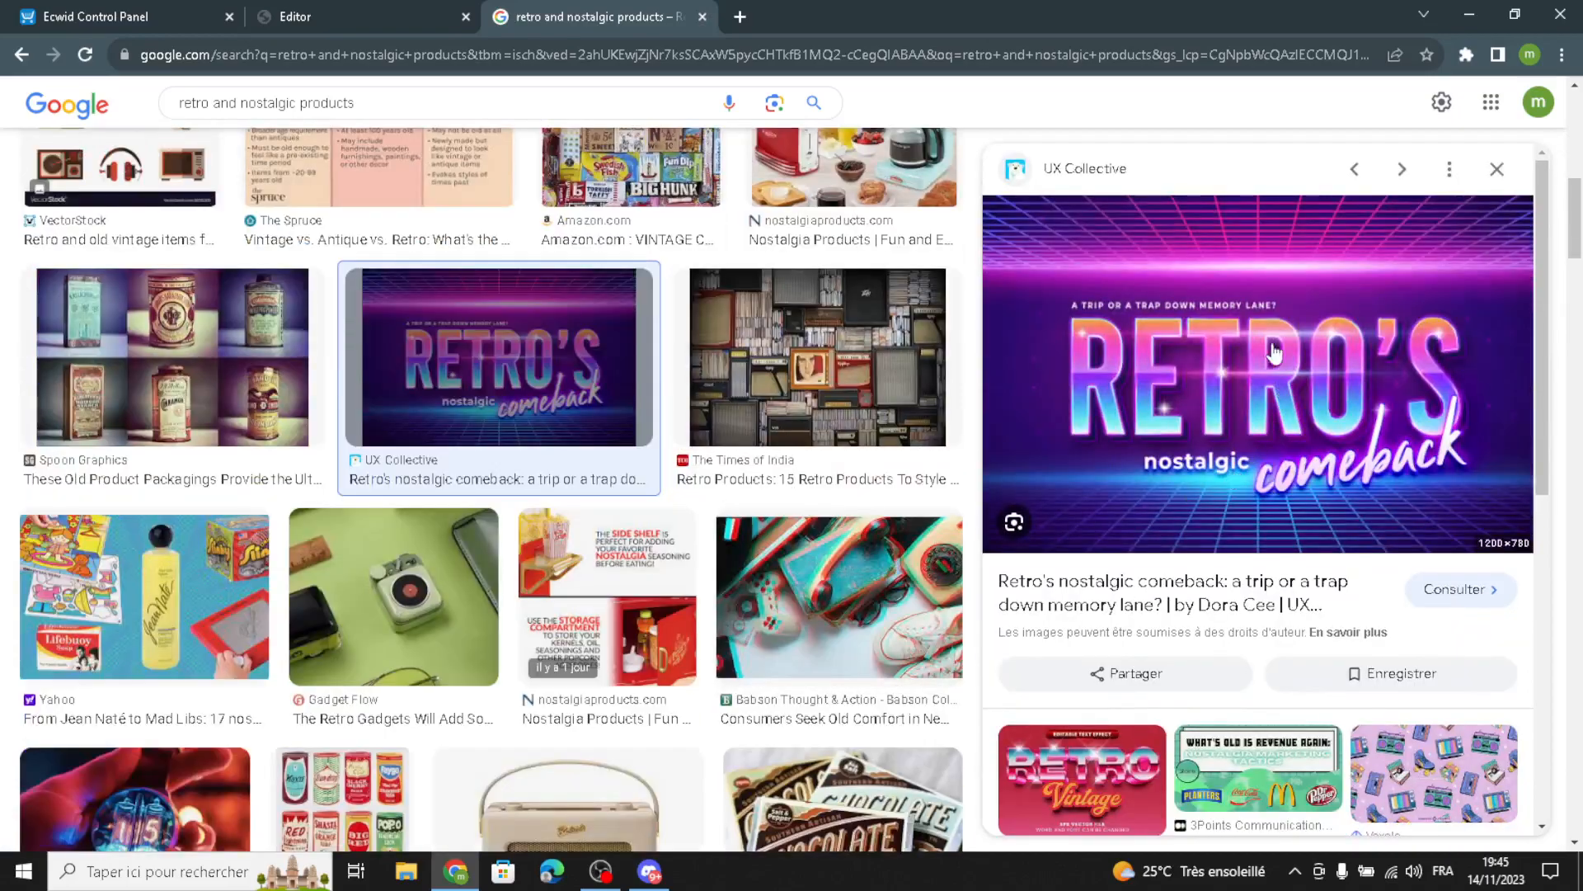
Step: Save the previewed Retro's picture as a JPEG under its suggested file name in the Téléchargements folder
right_click(1264, 334)
click(1309, 526)
click(219, 703)
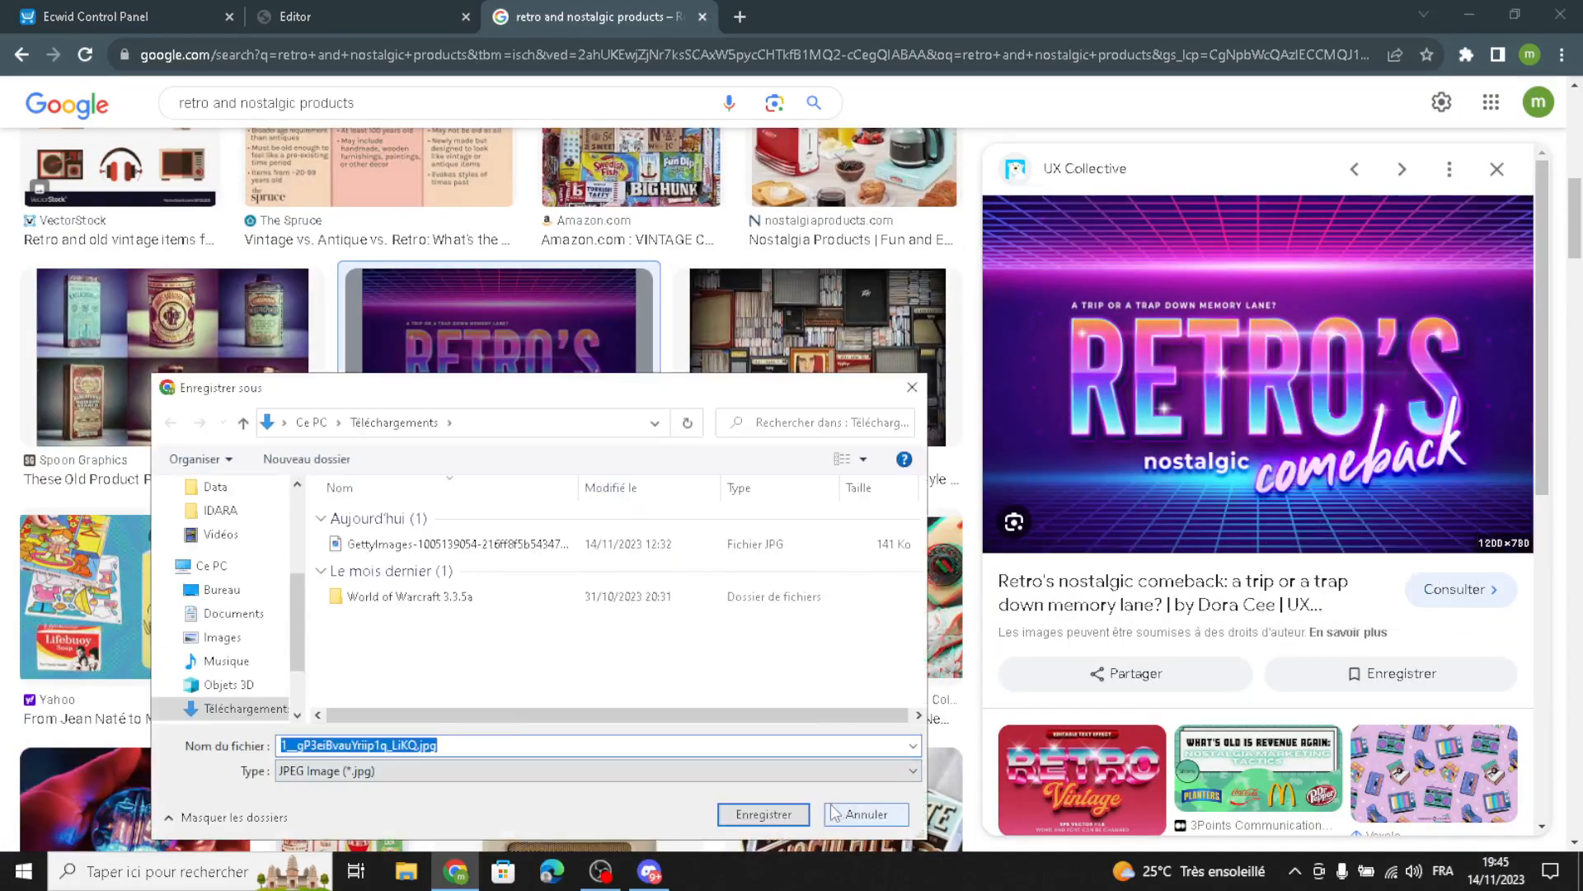
click(775, 816)
Step: Back in the site editor, replace the Image section's picture with the downloaded file 1__gP3eiBvauYriip1q_LiKQ.jpg
click(363, 17)
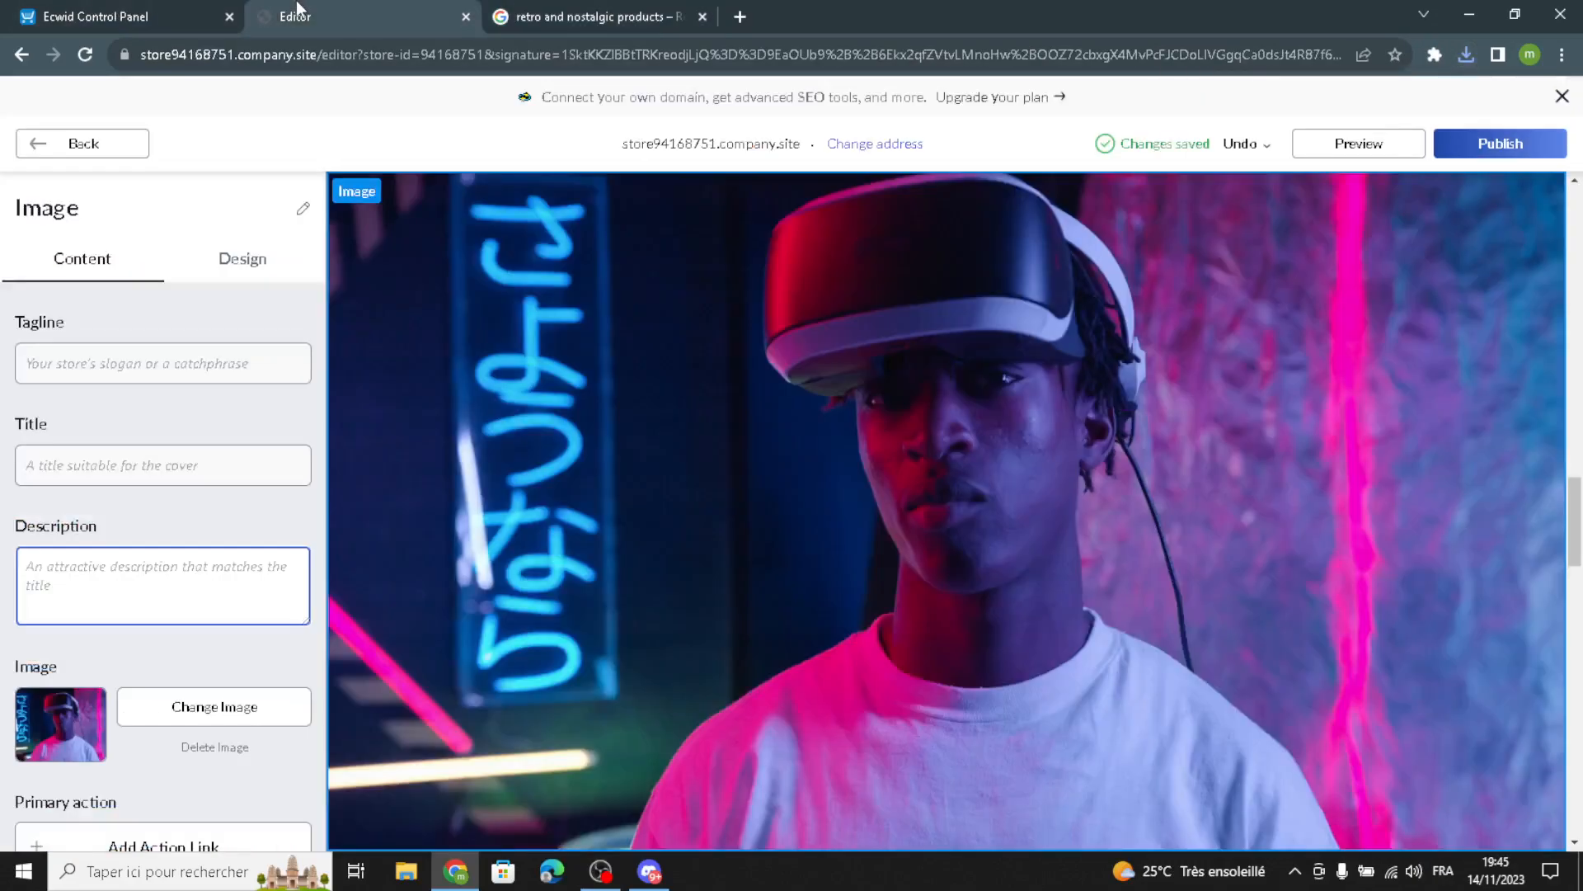
click(143, 717)
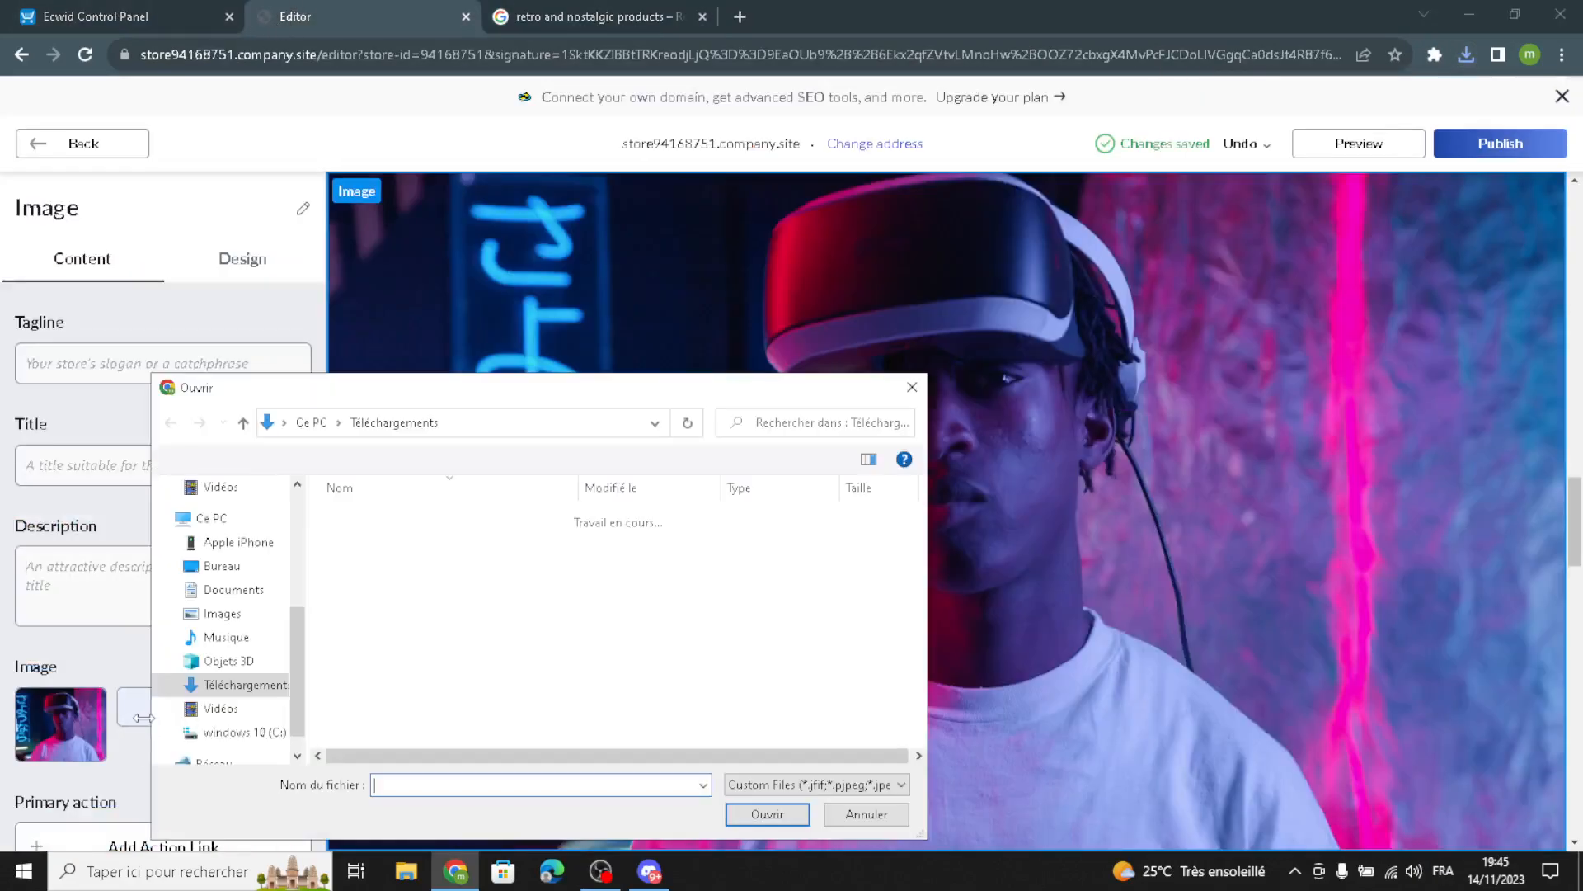
click(408, 626)
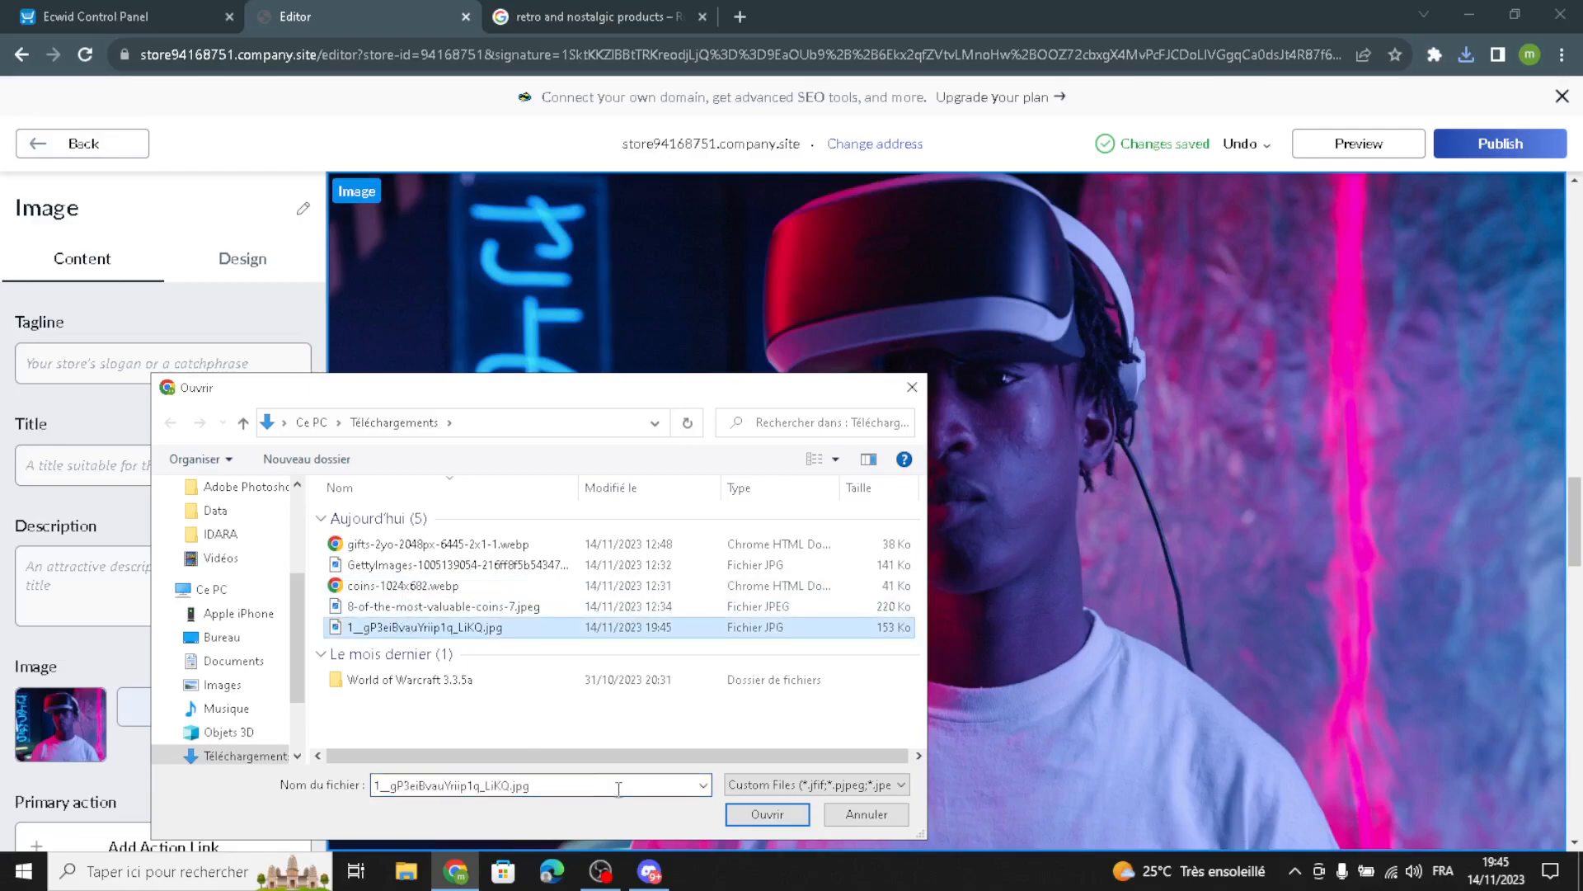
click(732, 812)
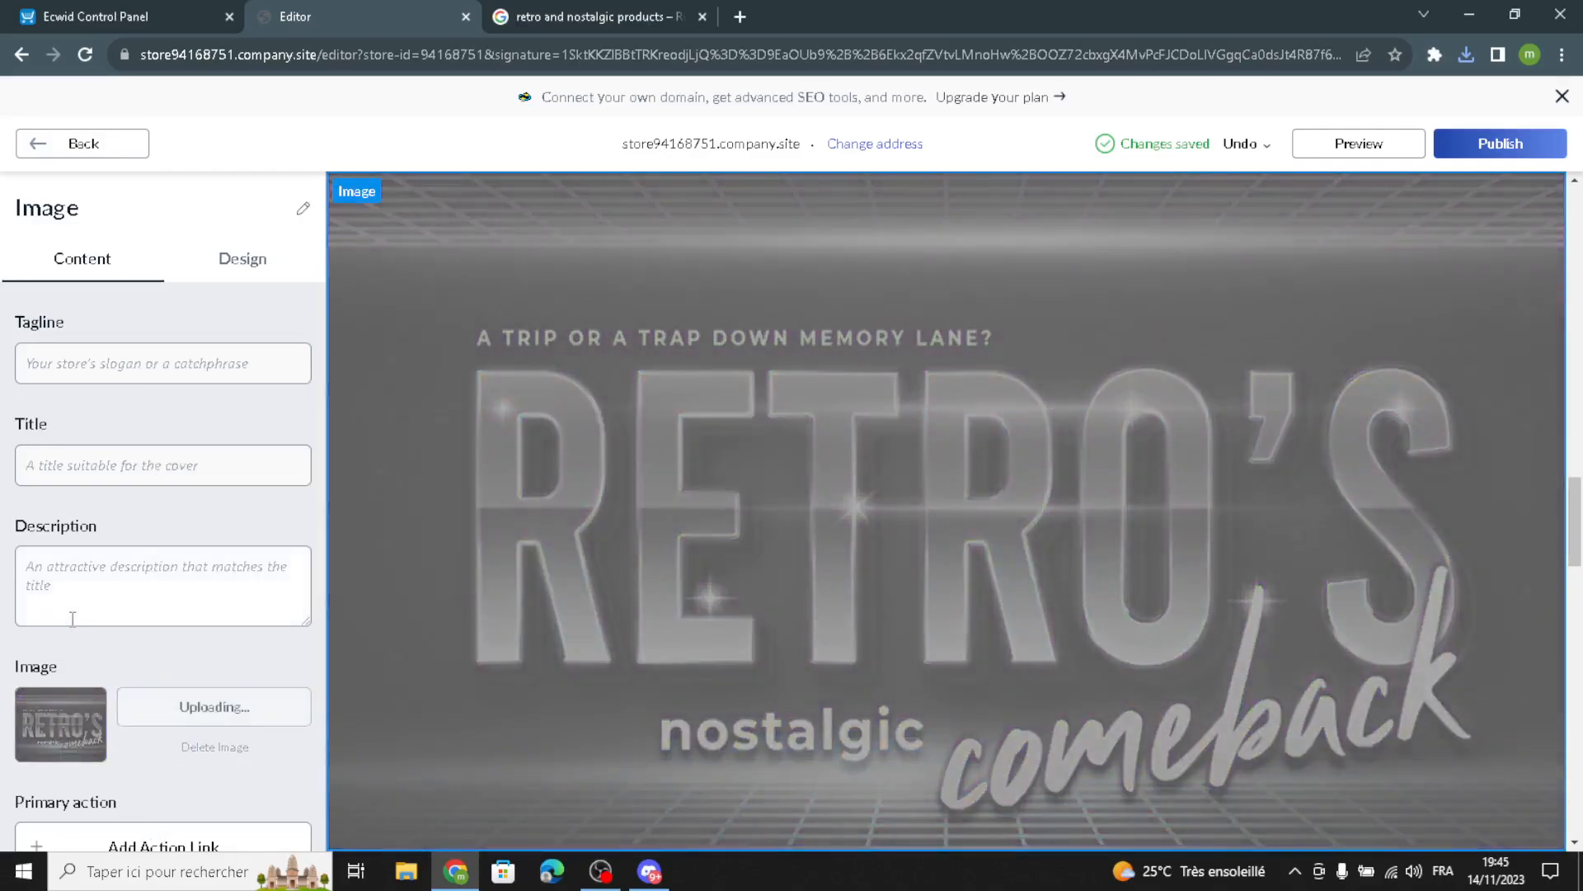
scroll(75, 618, down, 3)
scroll(77, 659, up, 3)
Step: Try the left-aligned text layout for the Image section and settle on the layout with the text centered below the framed picture
click(260, 256)
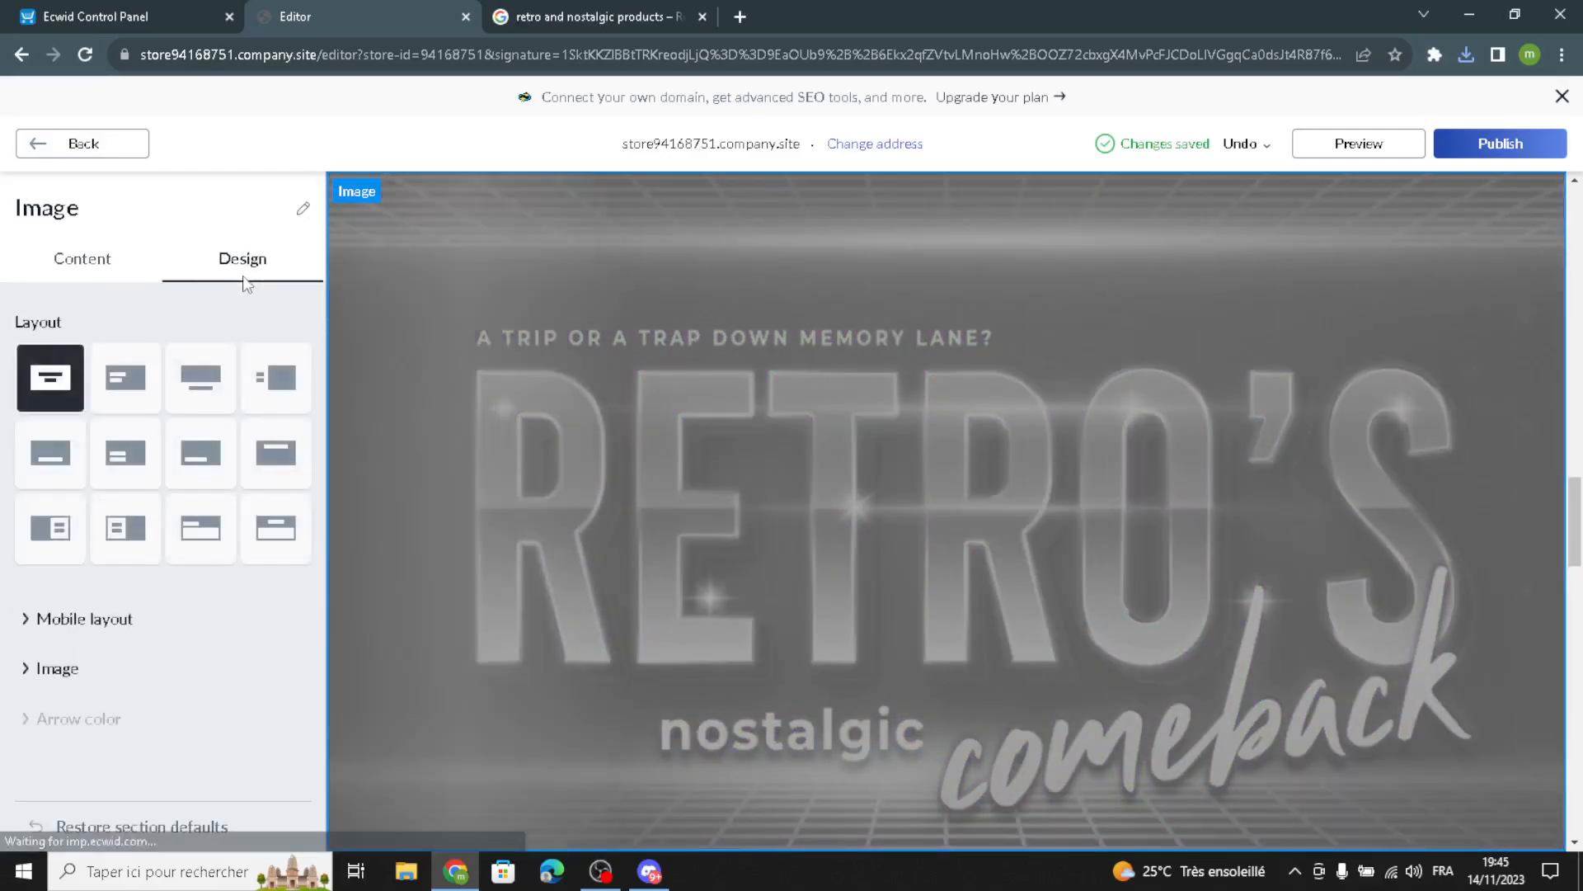
click(201, 378)
click(128, 396)
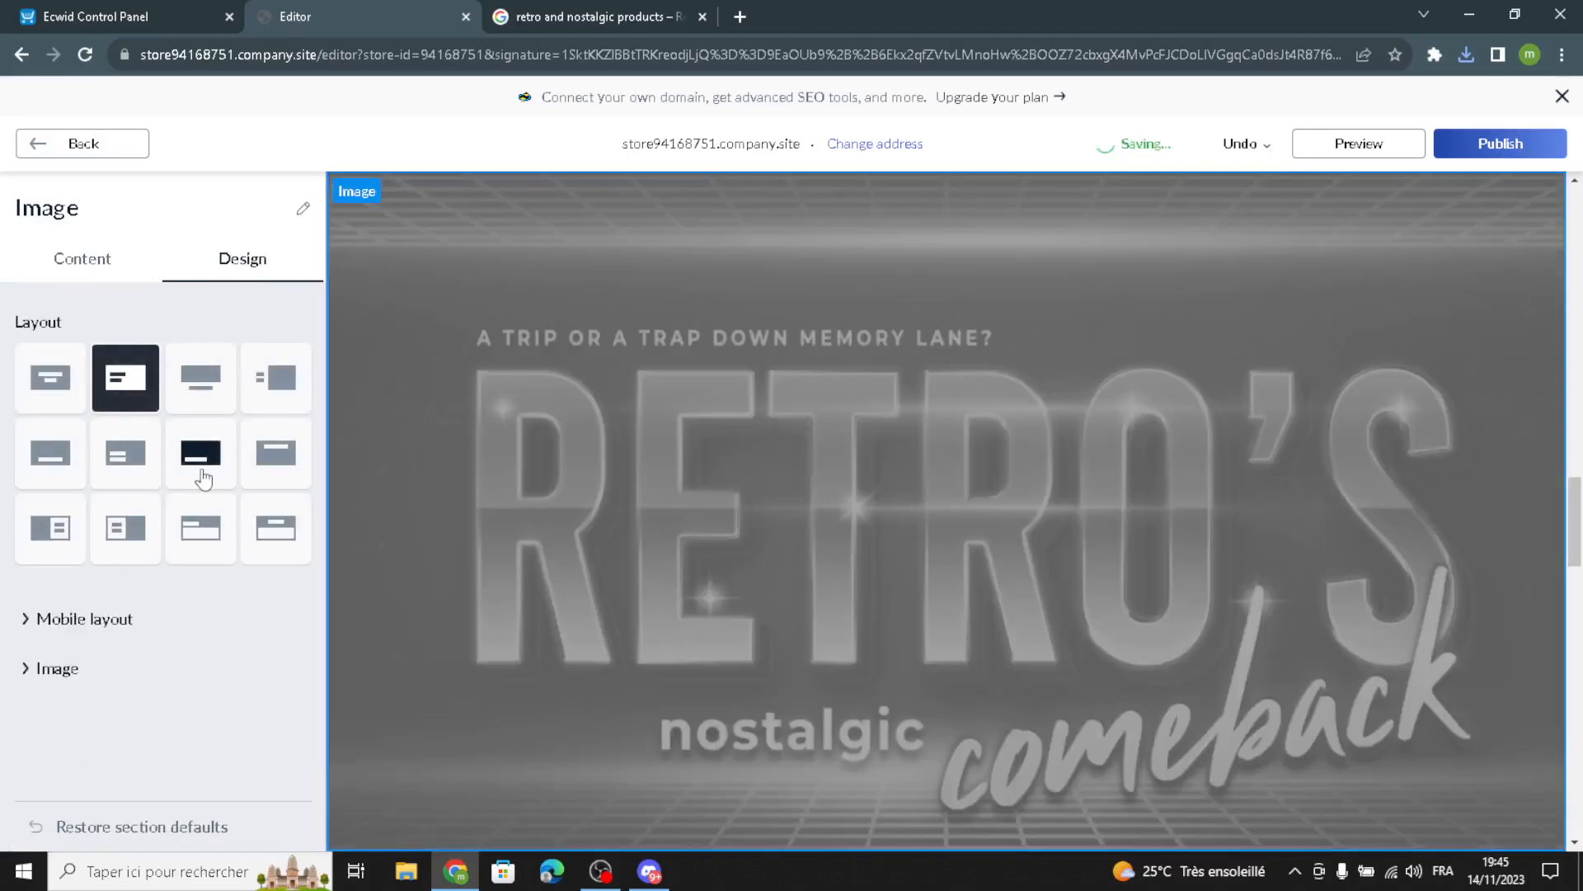
click(202, 383)
Step: Examine the Image section's background style and color options without changing them
click(91, 620)
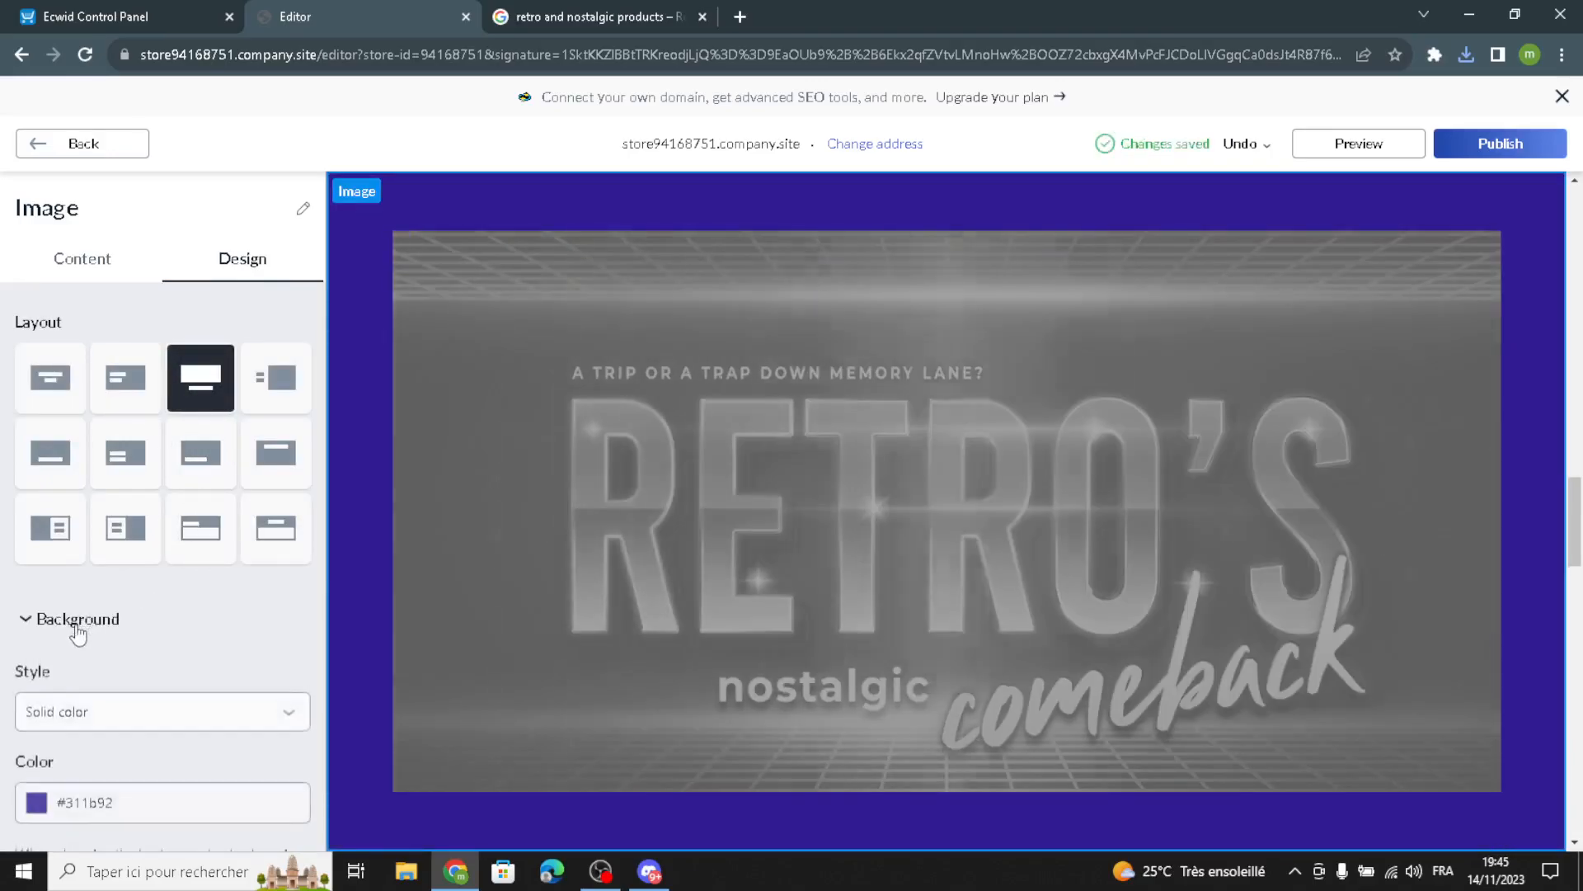
click(38, 805)
click(5, 719)
scroll(152, 669, down, 3)
scroll(89, 666, up, 3)
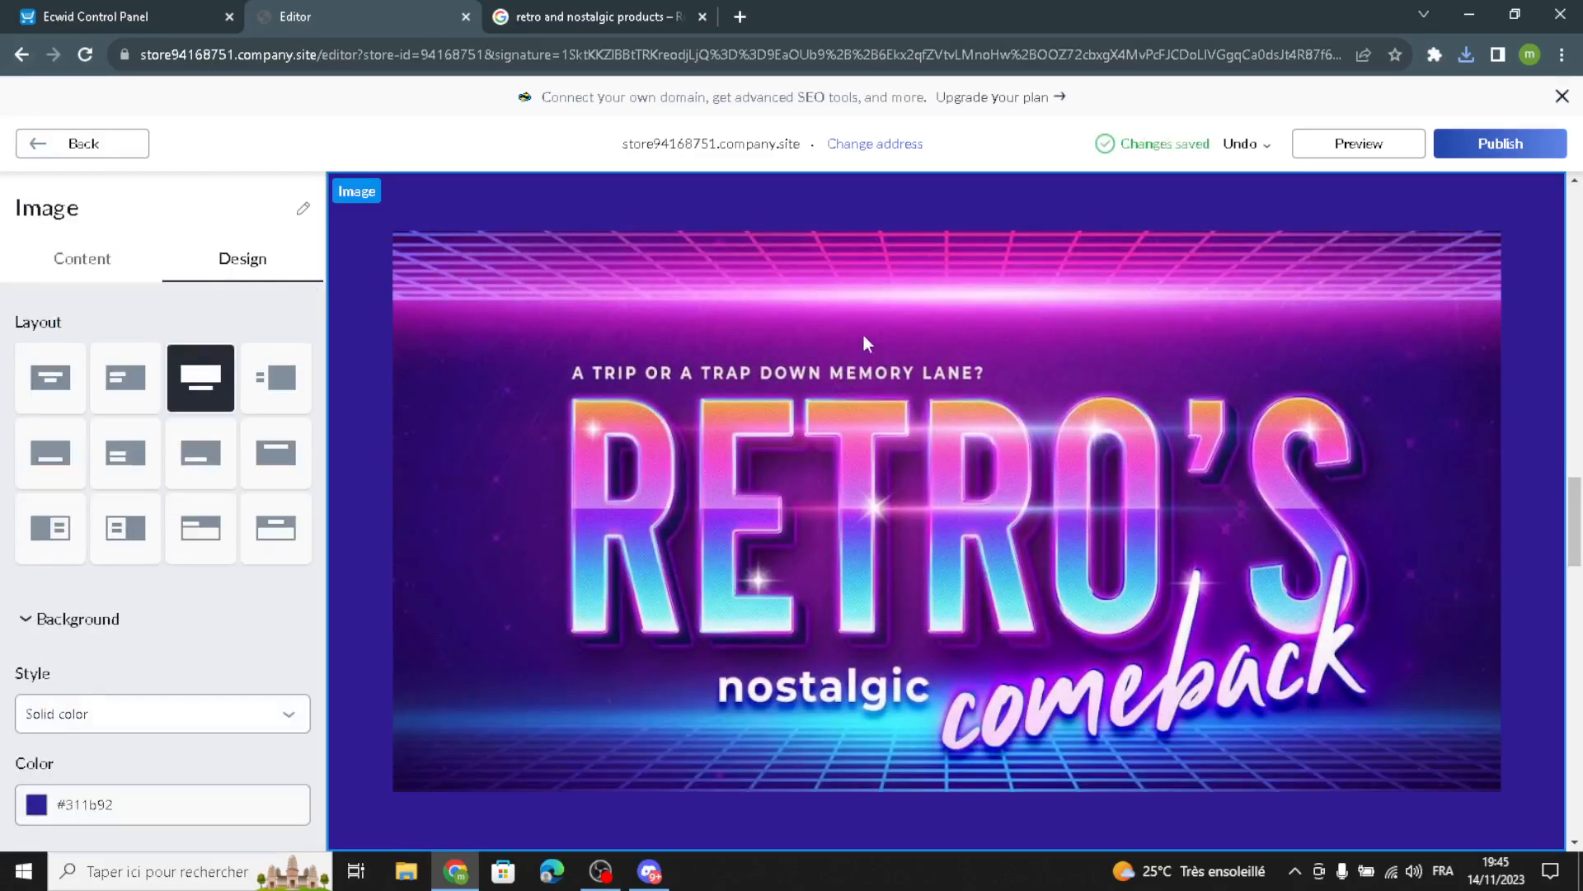
Step: Return to the homepage sections and add a new review to the Customer Reviews section
click(69, 149)
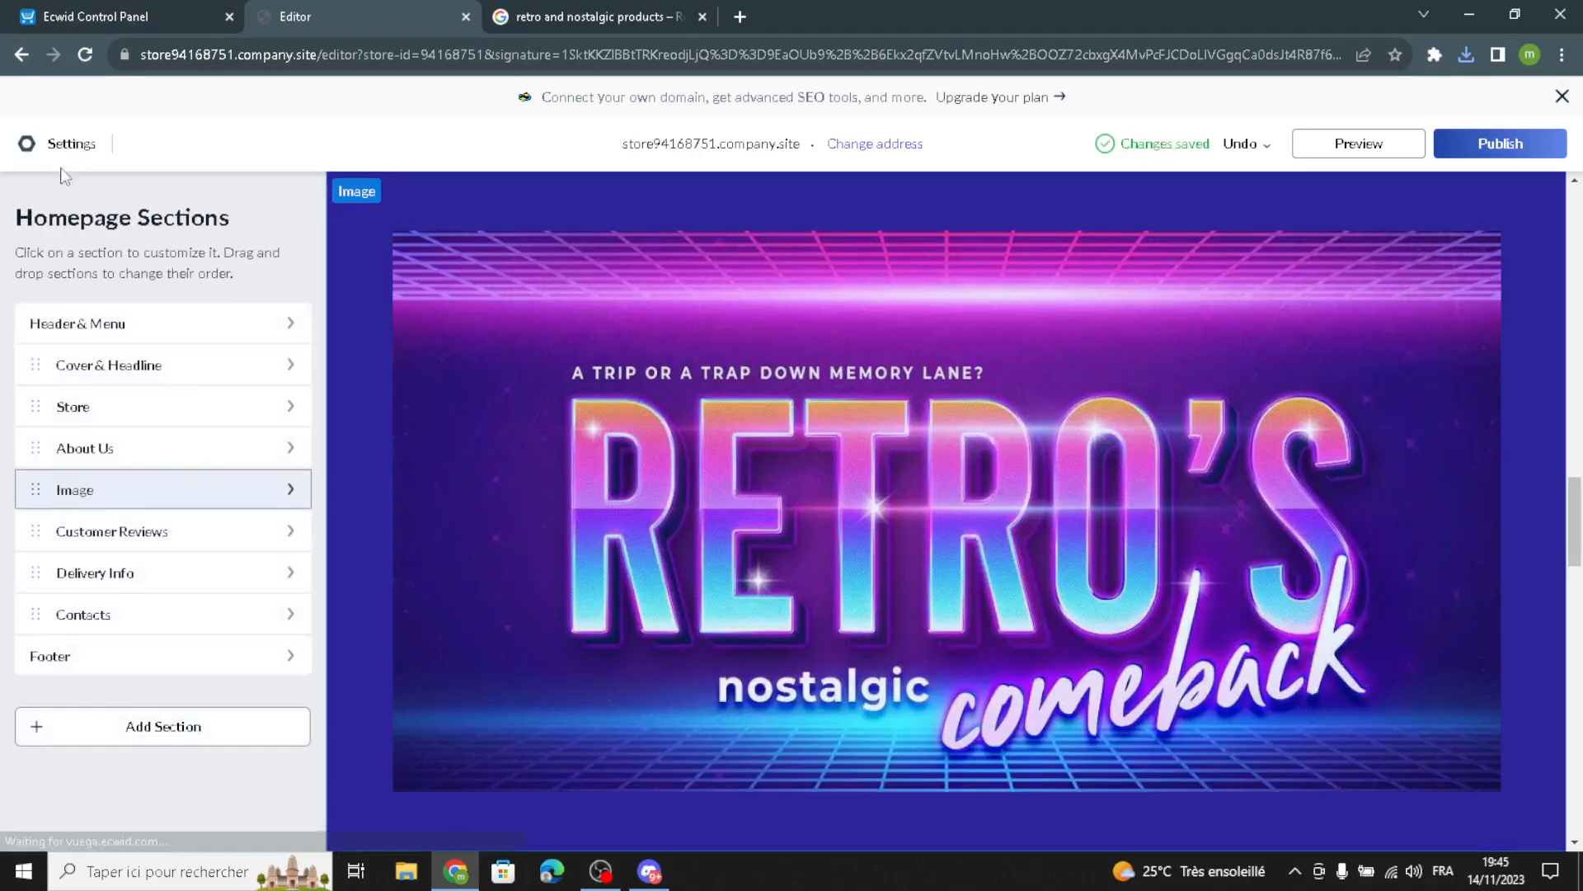
click(107, 532)
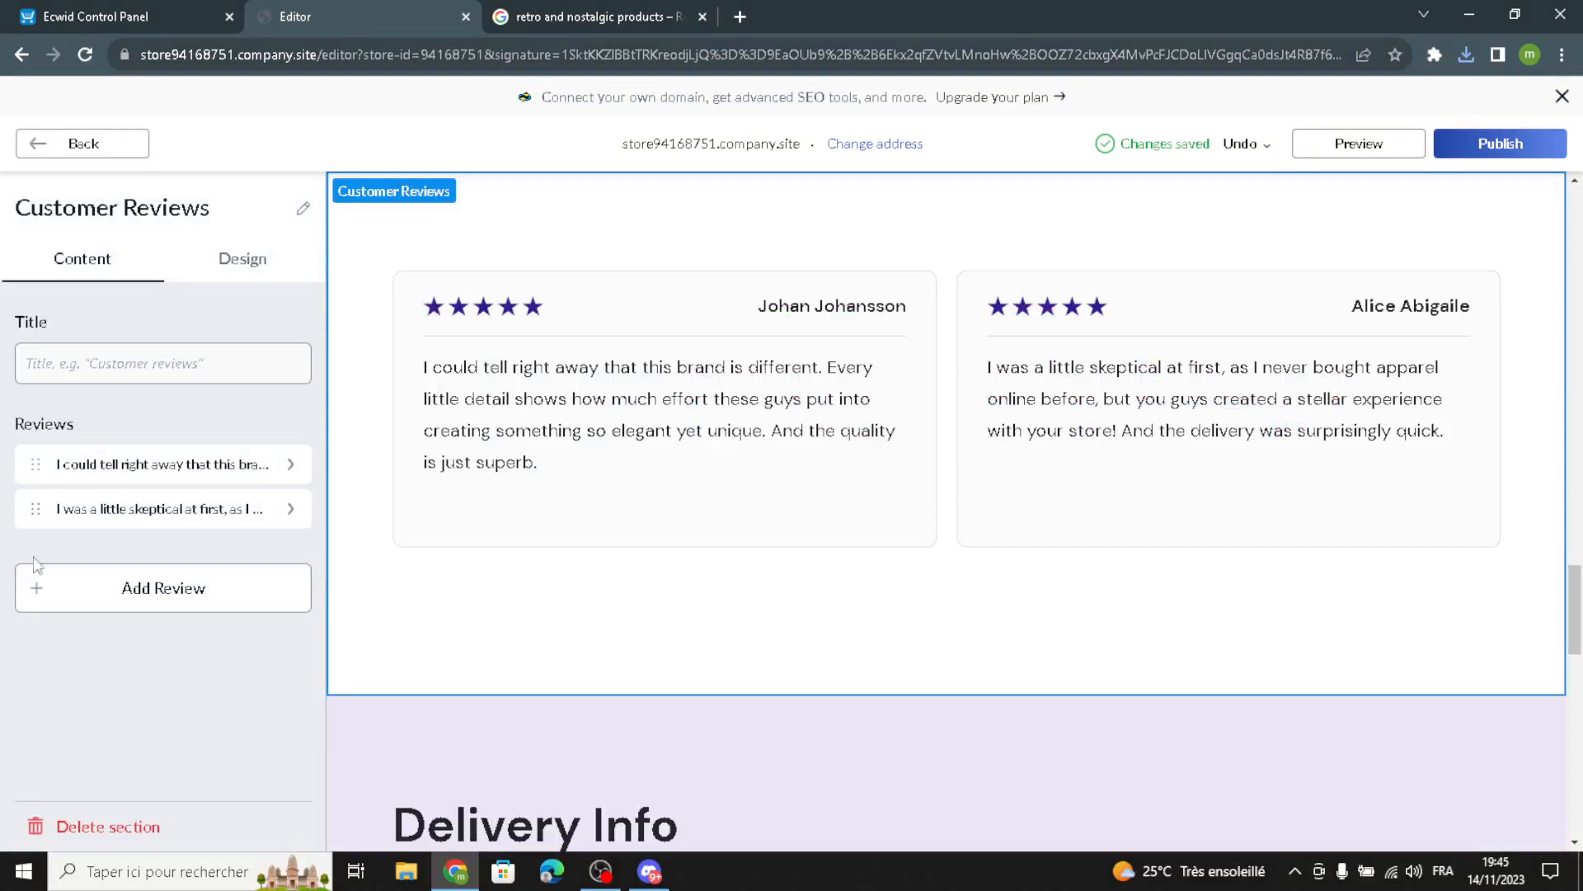
click(86, 588)
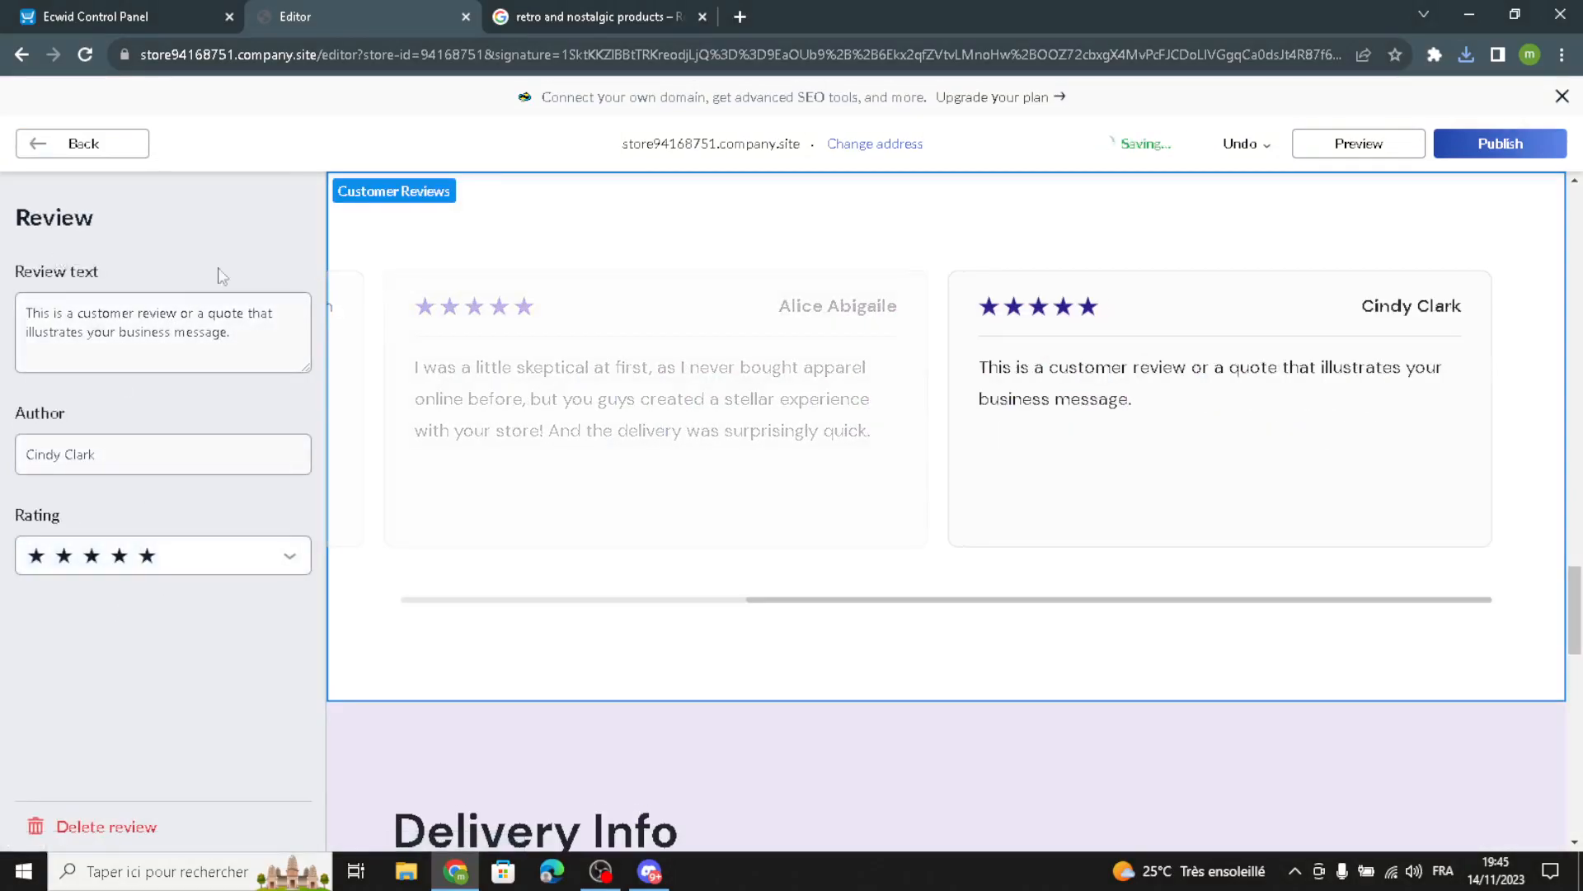
Step: Leave the new review's author and text as they are and switch the Customer Reviews section to the stacked, line-separated list layout
drag(154, 460, 28, 452)
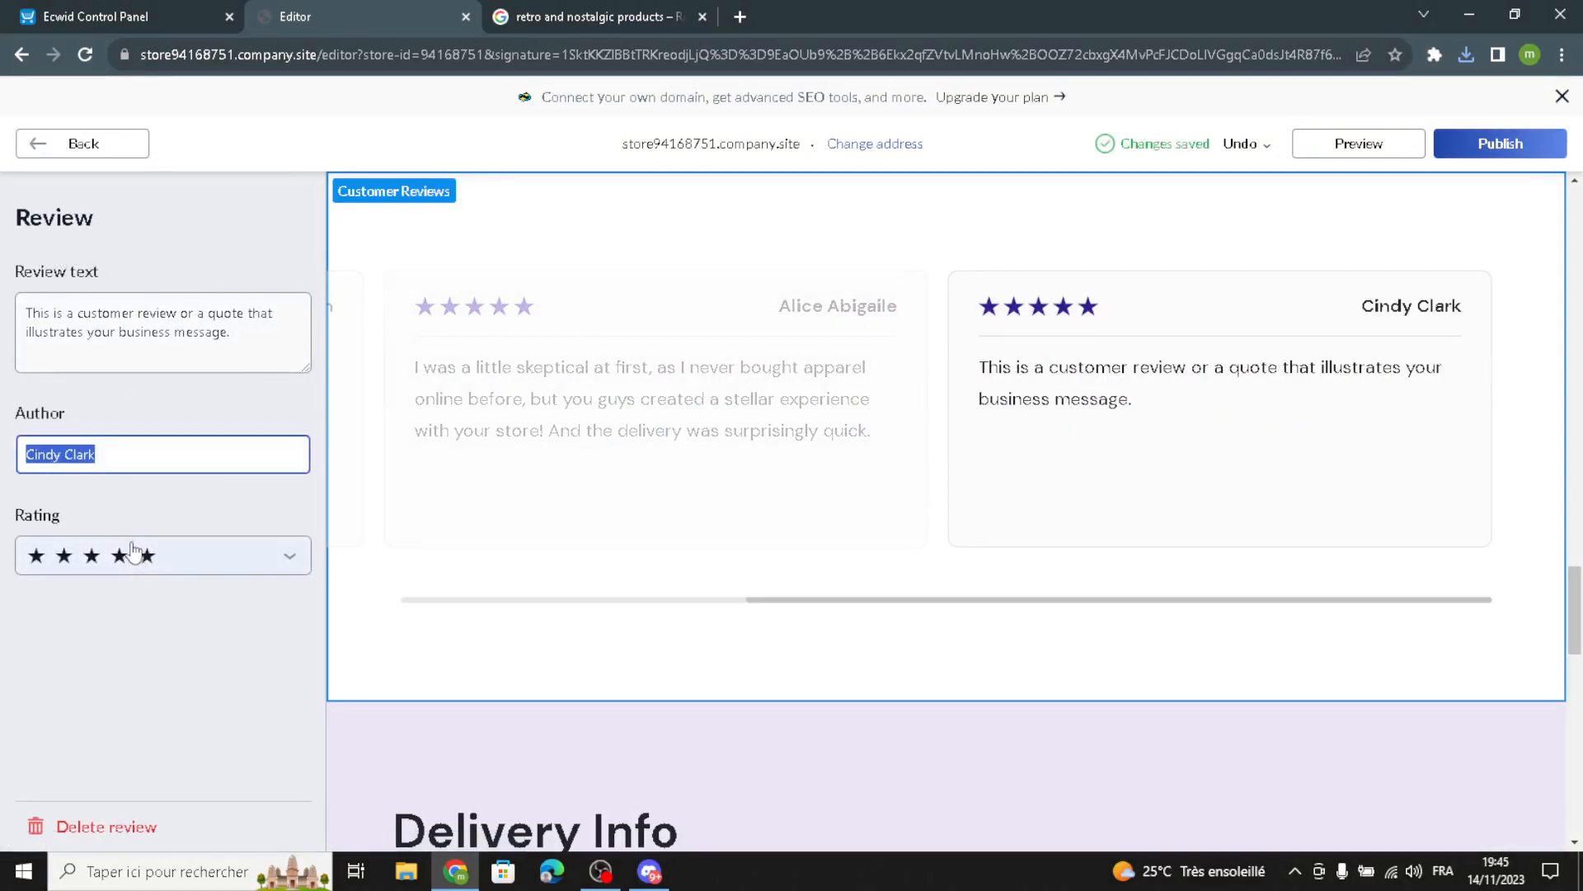
click(72, 148)
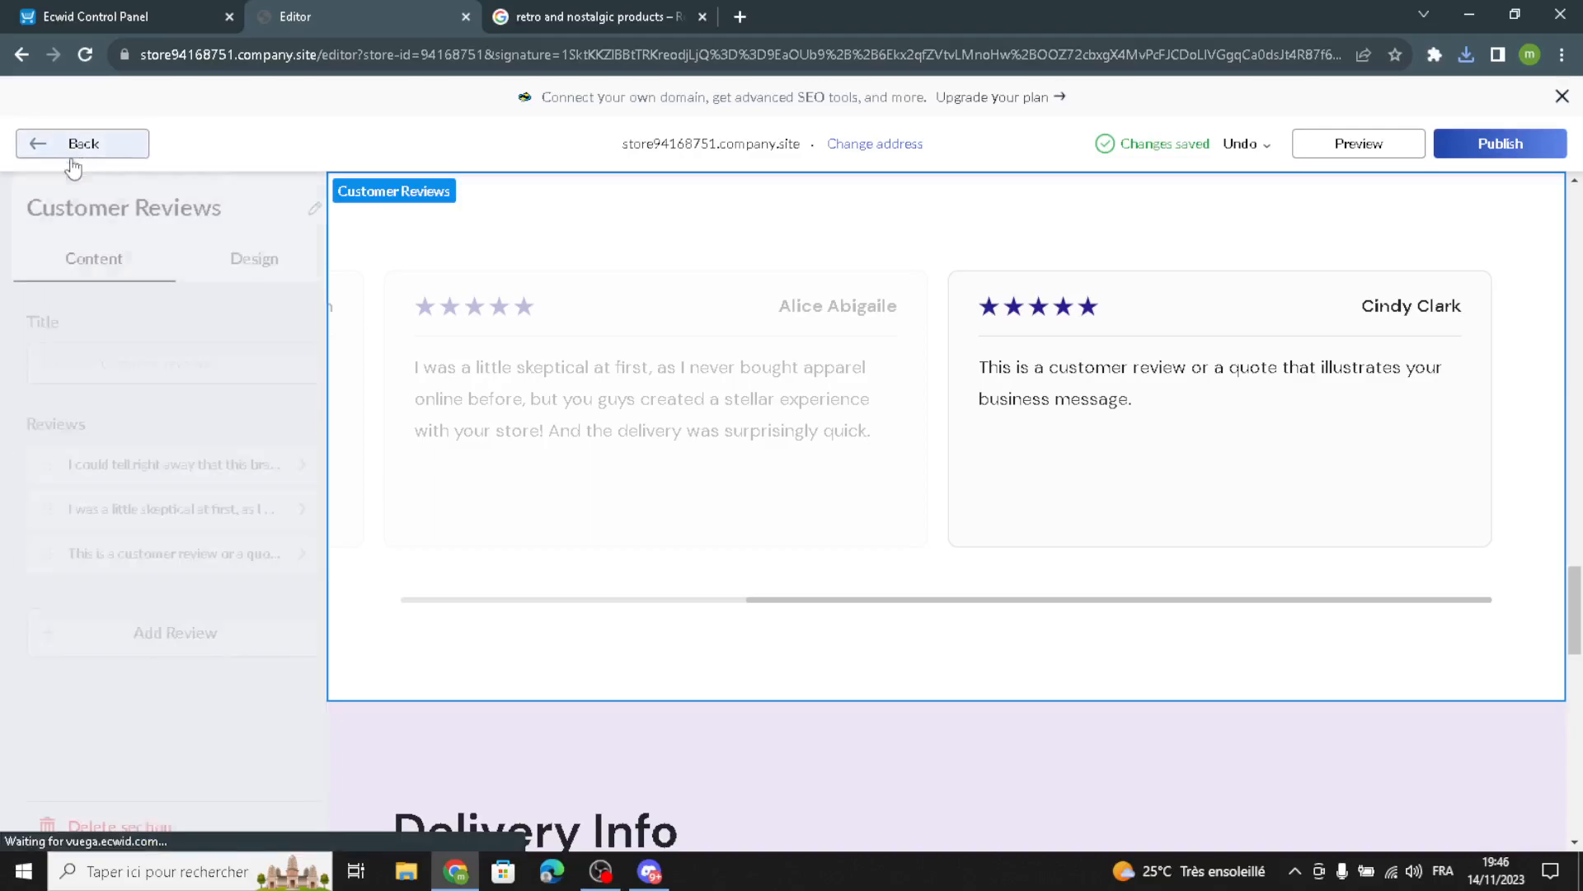
click(244, 259)
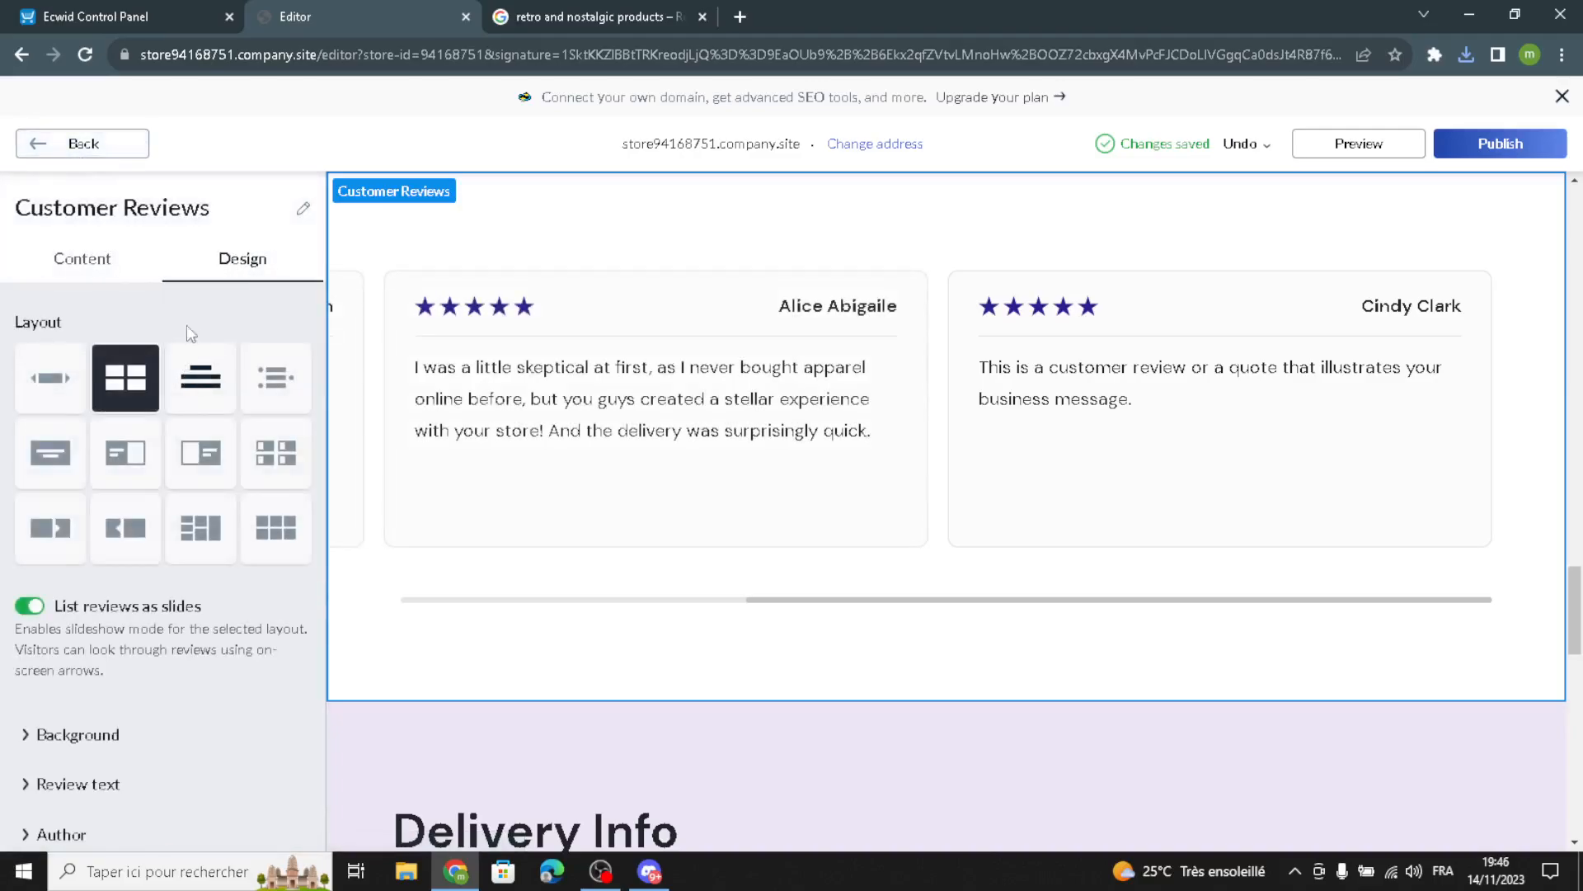
click(50, 452)
click(201, 378)
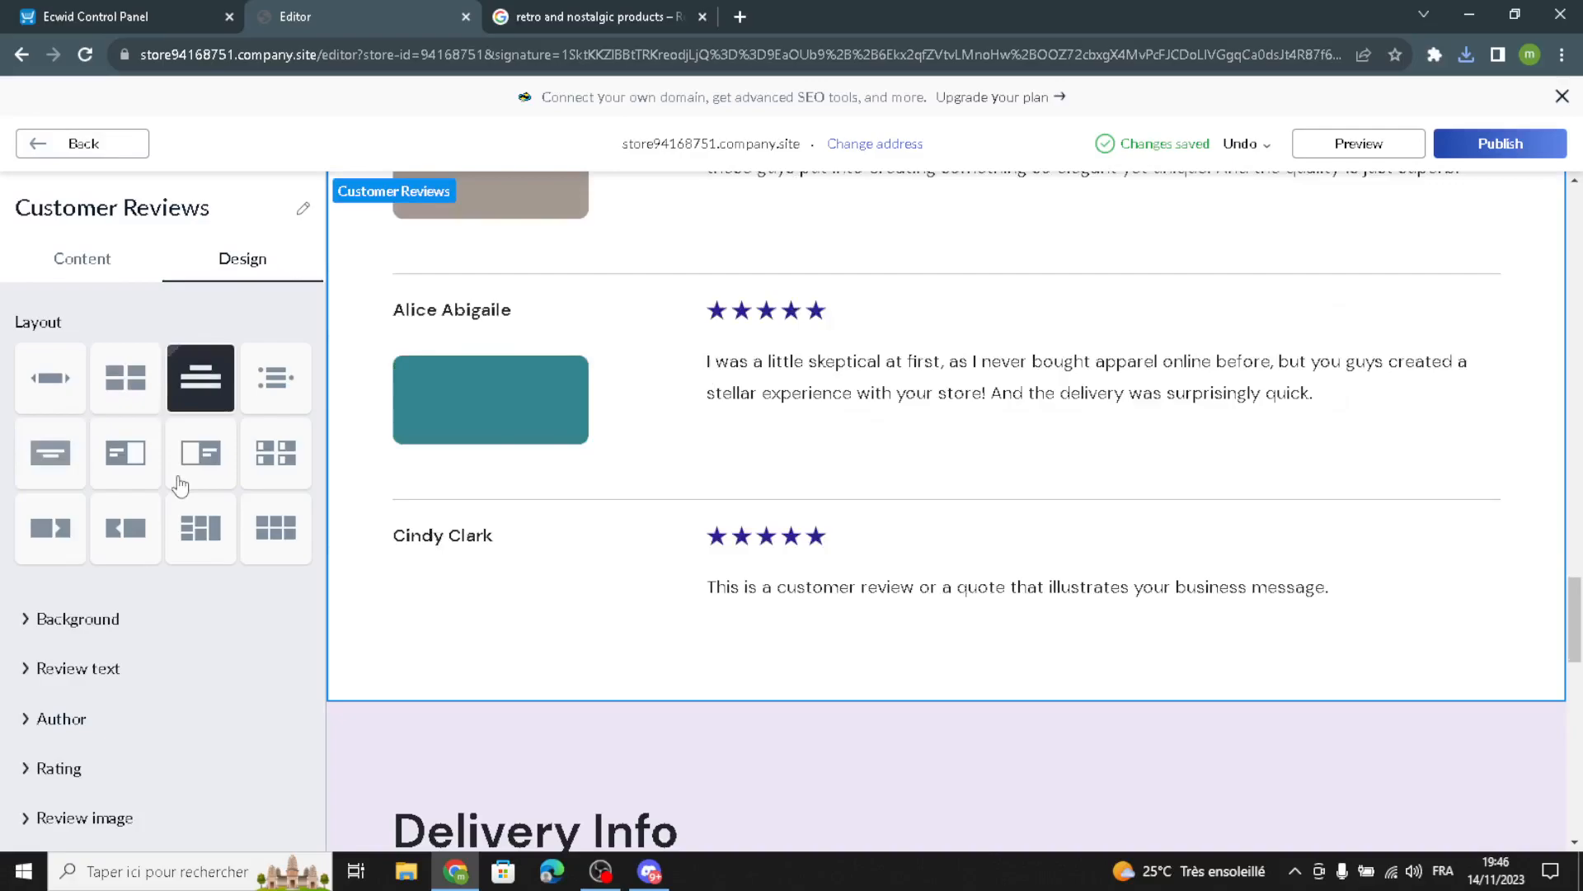
Step: Set the Customer Reviews section's solid background color to the grey-blue #9AAAB8
scroll(55, 635, down, 1)
click(77, 556)
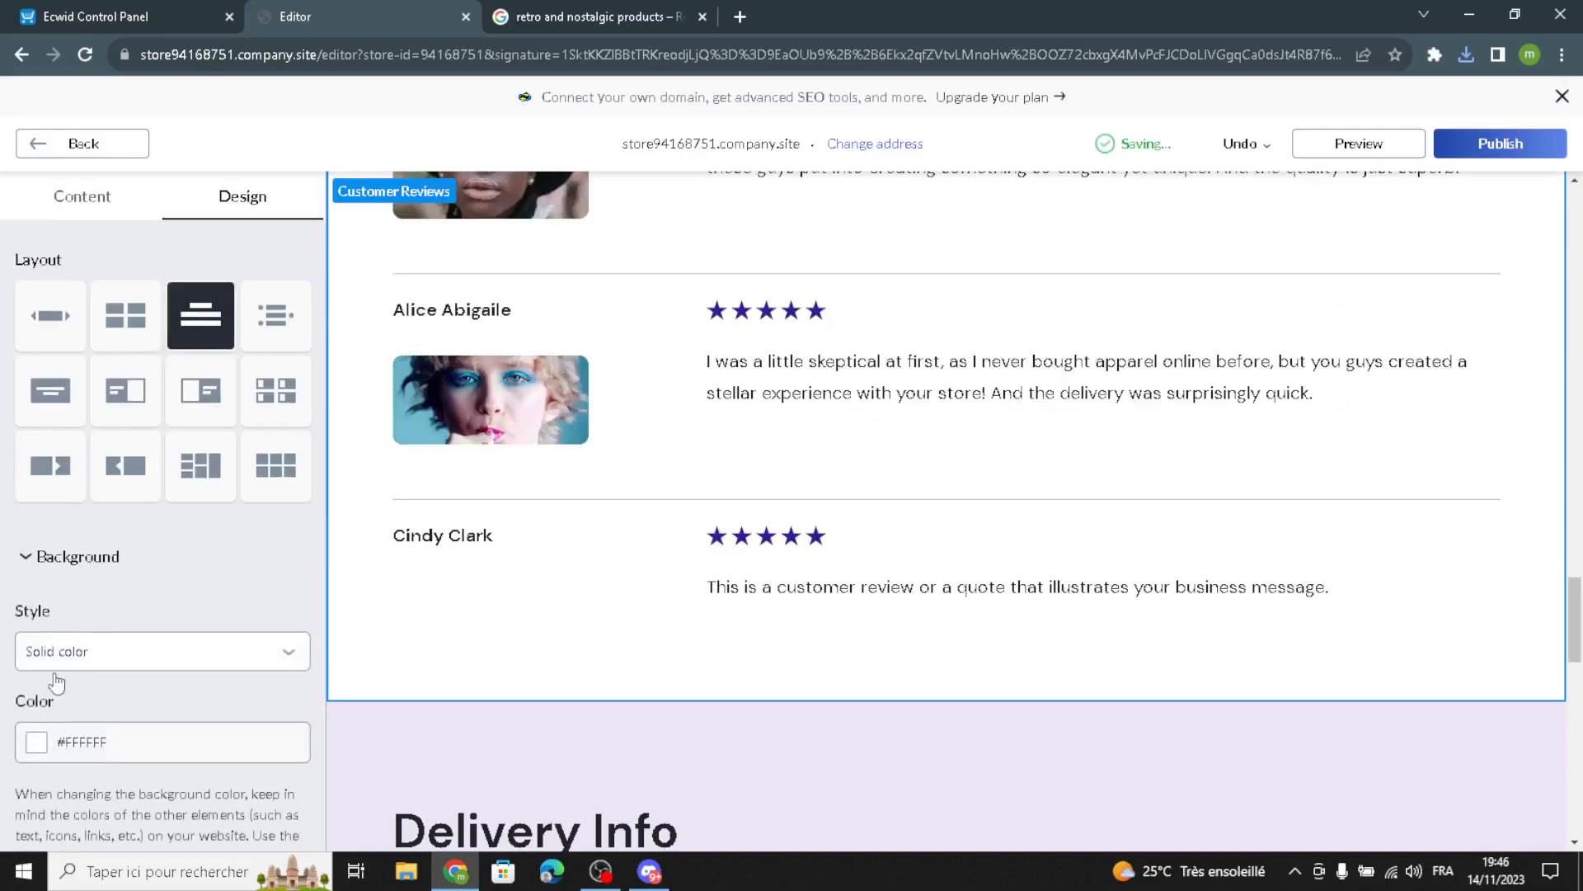
click(37, 743)
click(132, 382)
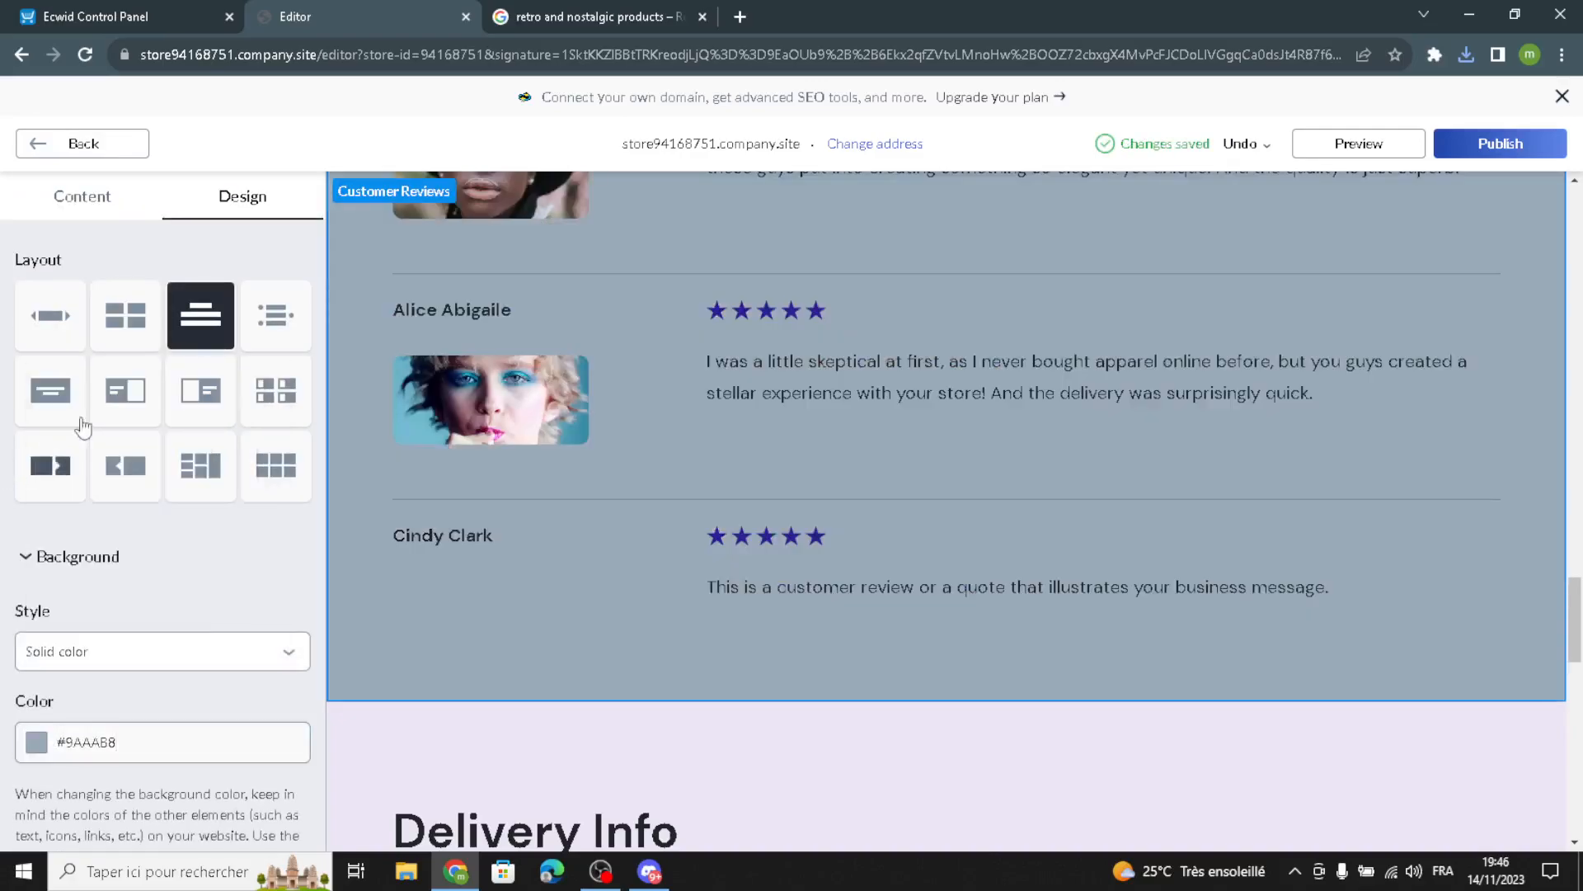
scroll(492, 479, up, 3)
scroll(50, 371, up, 1)
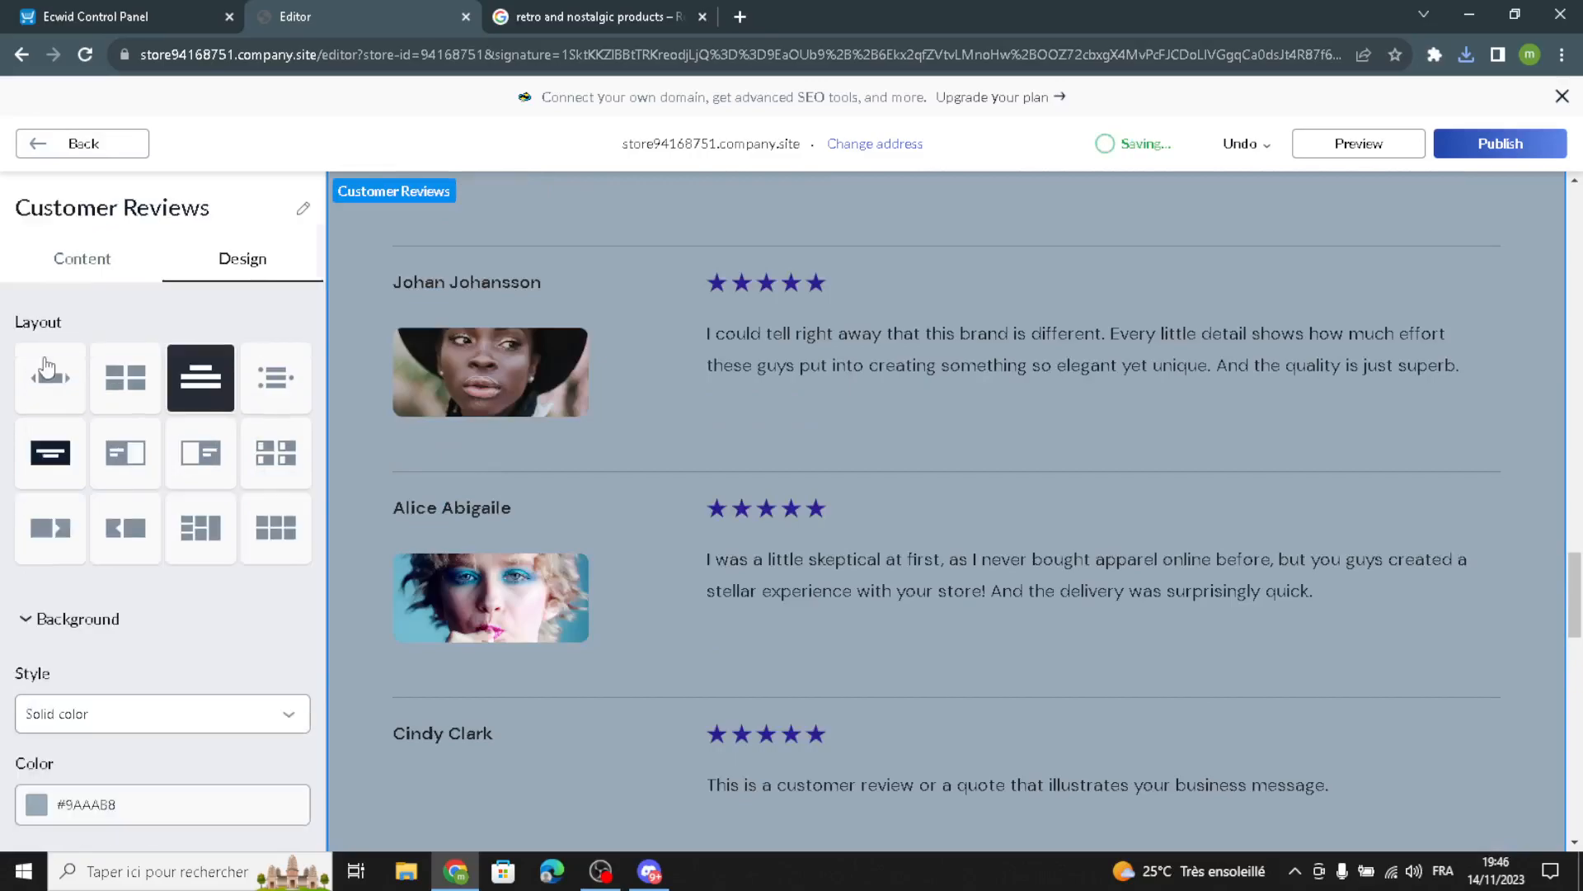
Step: Open the Delivery Info section and review its title, subtitle and description text
click(39, 147)
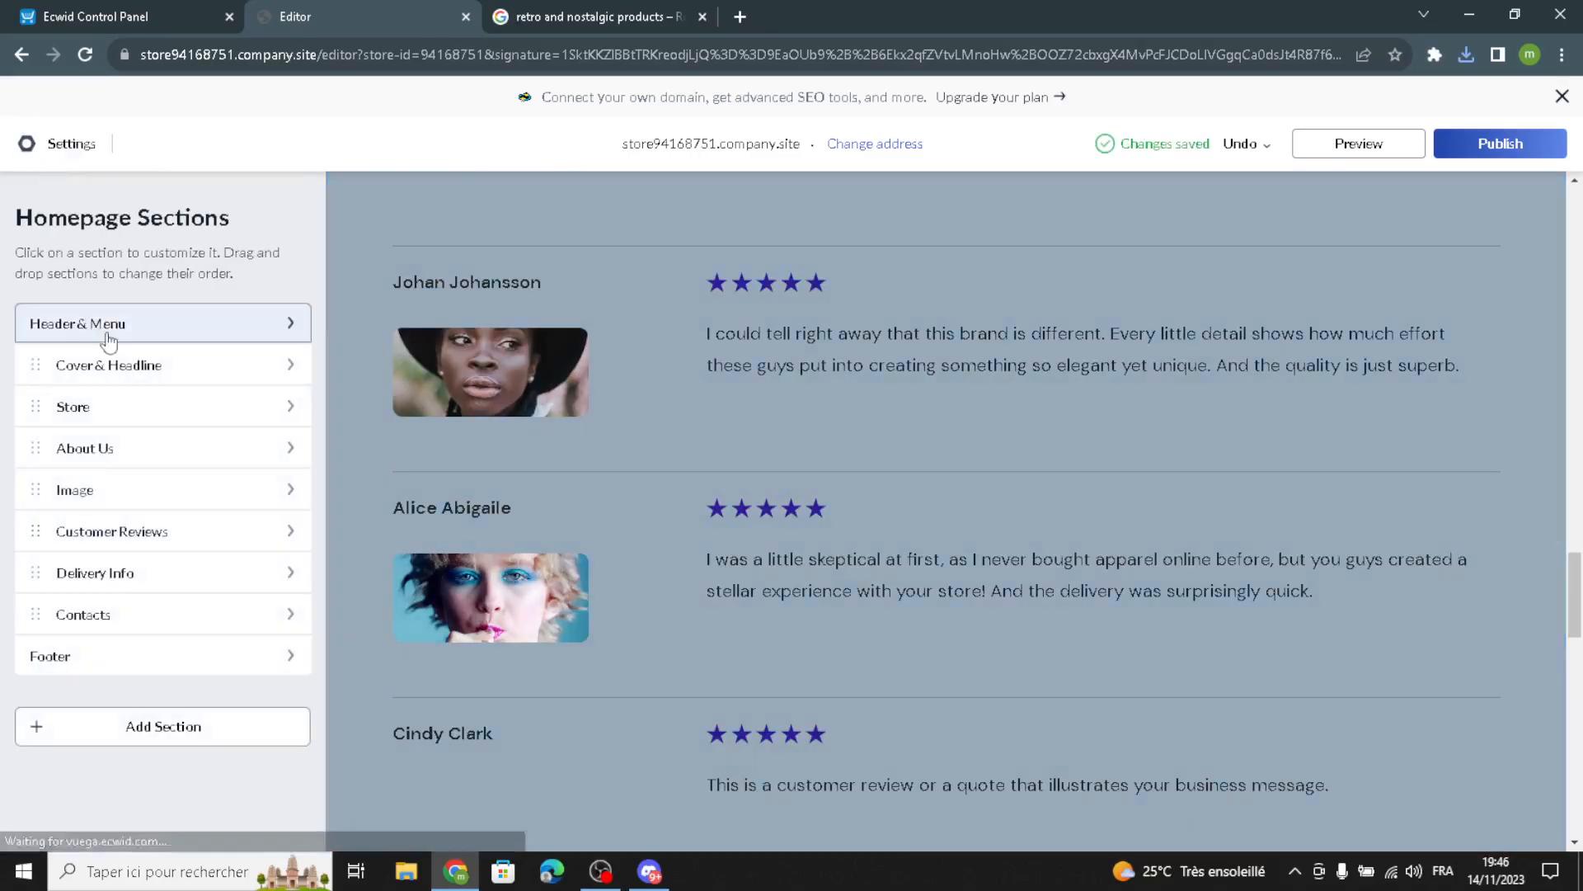
click(99, 575)
scroll(229, 500, down, 1)
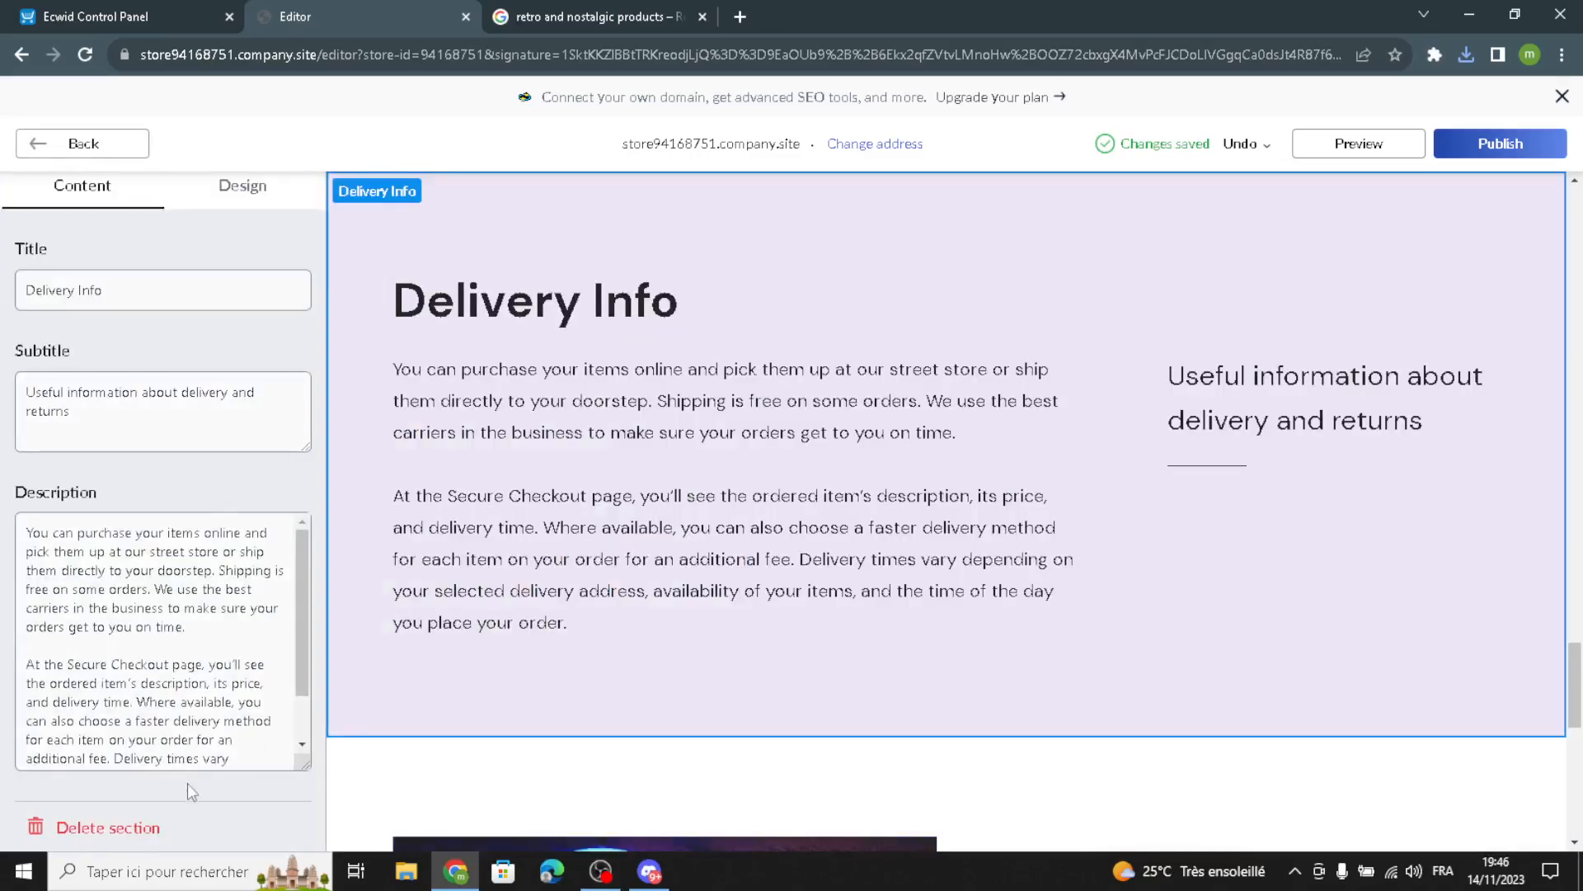
drag(237, 767, 196, 711)
click(256, 596)
scroll(128, 651, up, 1)
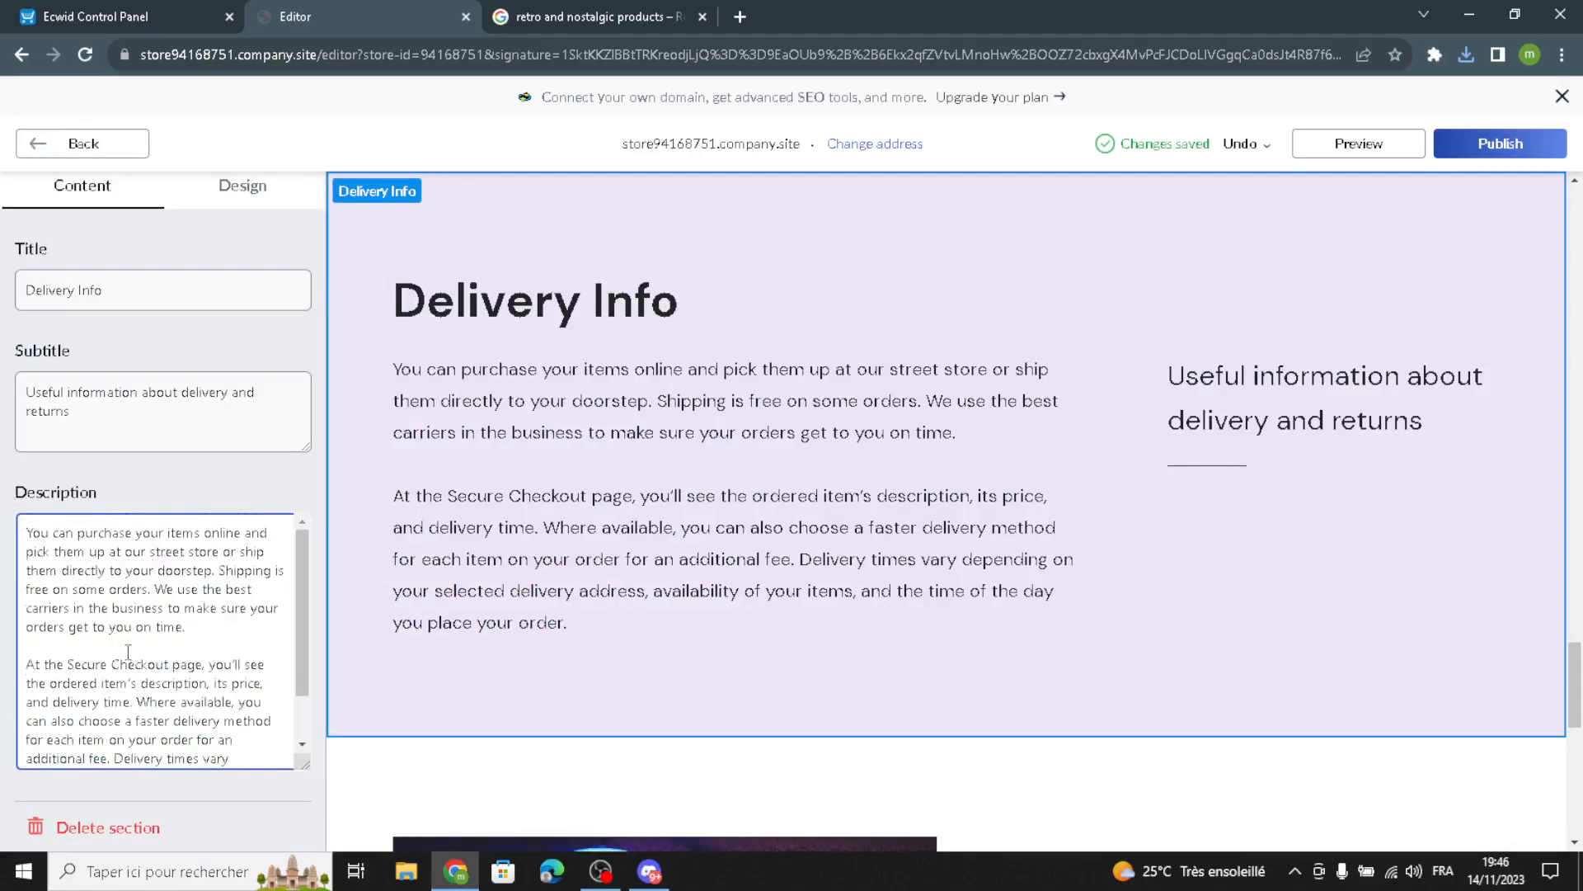
scroll(133, 558, down, 1)
scroll(99, 544, up, 1)
drag(162, 428, 2, 338)
drag(131, 274, 4, 297)
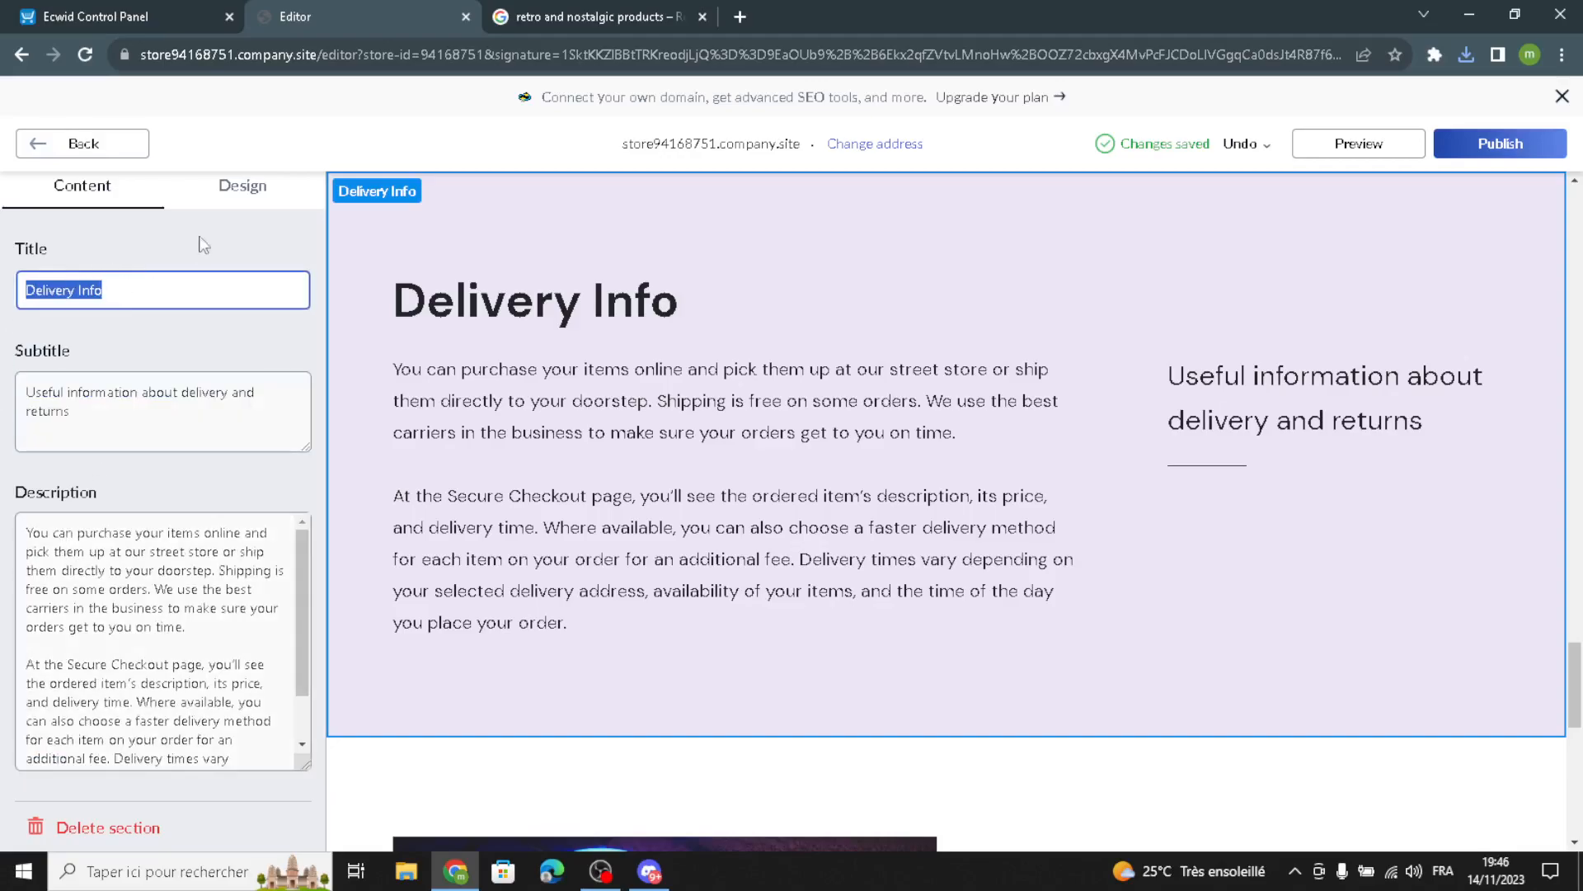
Step: Change the Delivery Info layout to the one with title and subtitle beside the description on its right
click(229, 188)
click(37, 367)
click(120, 379)
scroll(334, 442, down, 1)
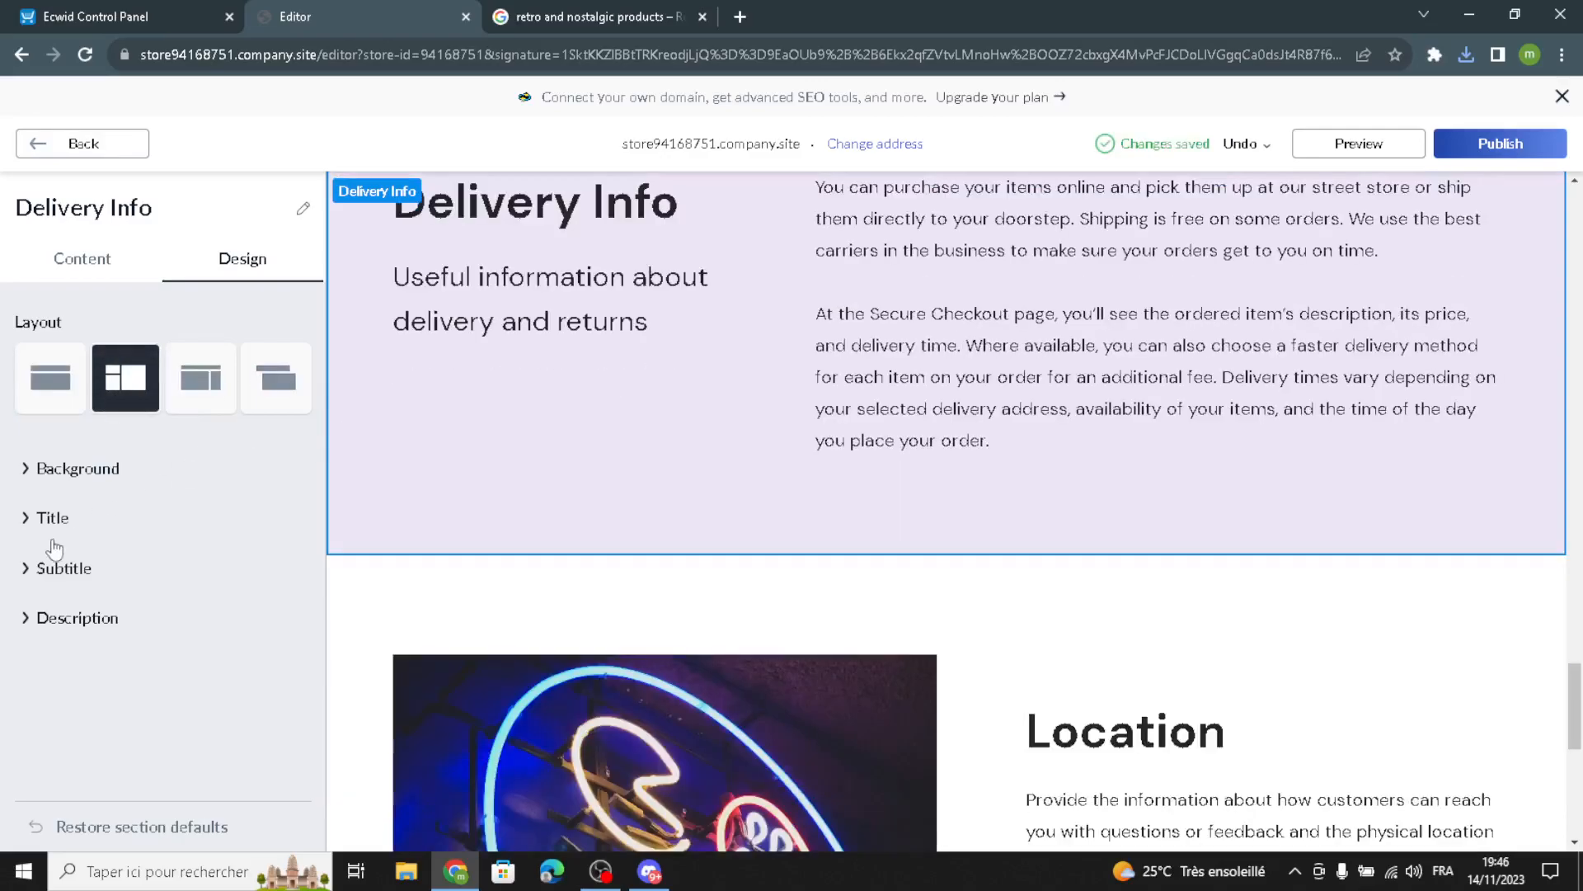
Step: Set the Delivery Info section's solid background color to the grey-blue #9AAAB8
click(73, 468)
click(37, 656)
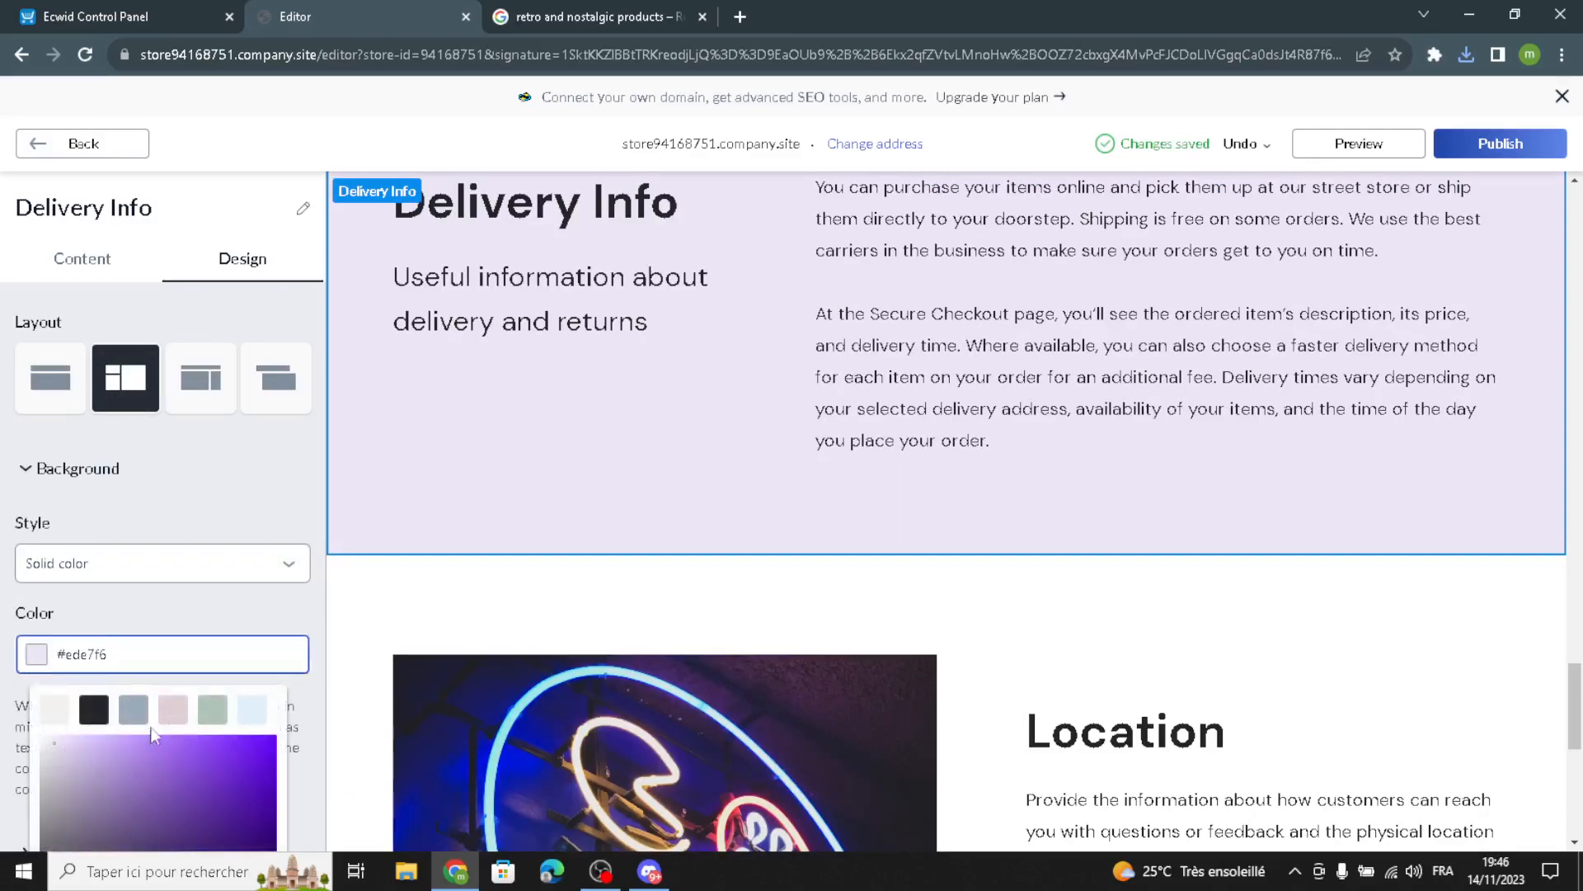
click(134, 713)
click(134, 566)
click(123, 401)
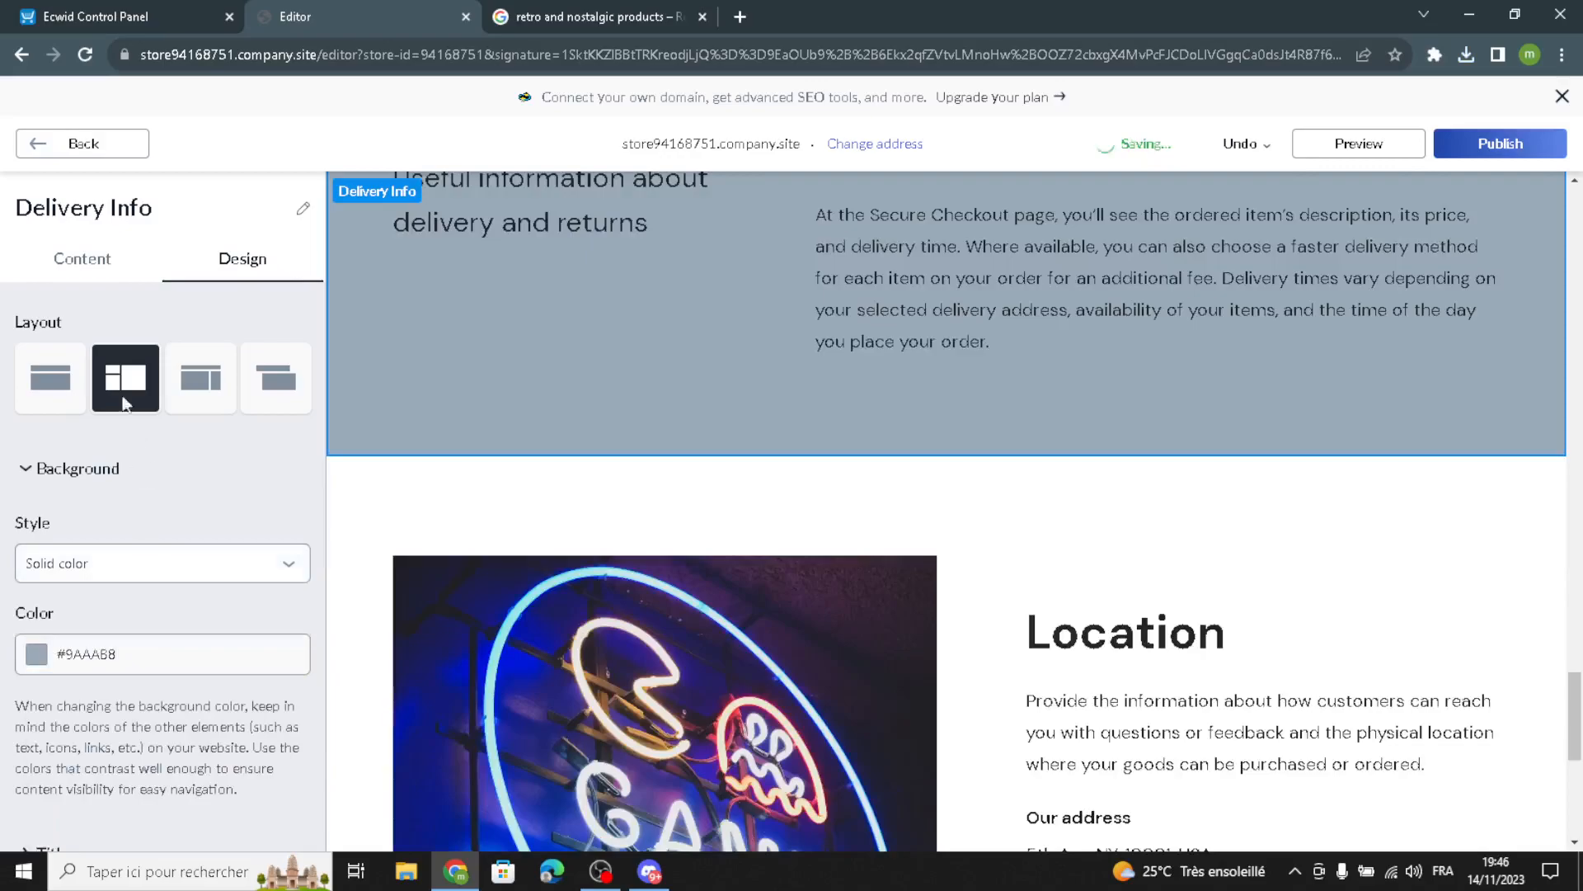
Step: Open the Contacts section and examine its content fields, including the address and Google Maps settings
click(36, 147)
click(106, 611)
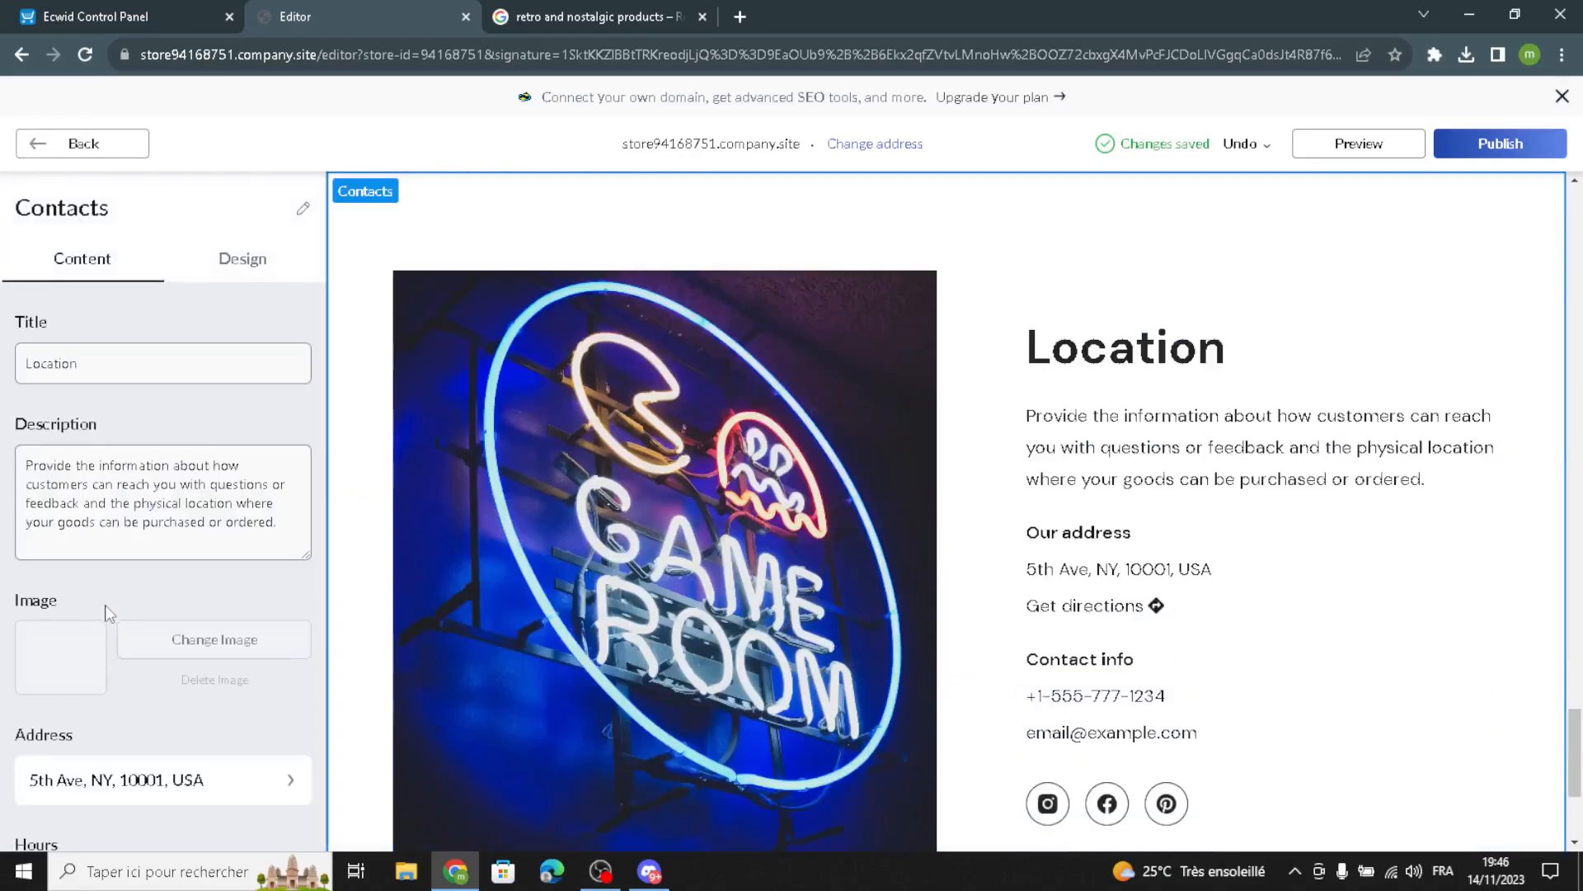
scroll(132, 495, down, 3)
scroll(138, 447, up, 2)
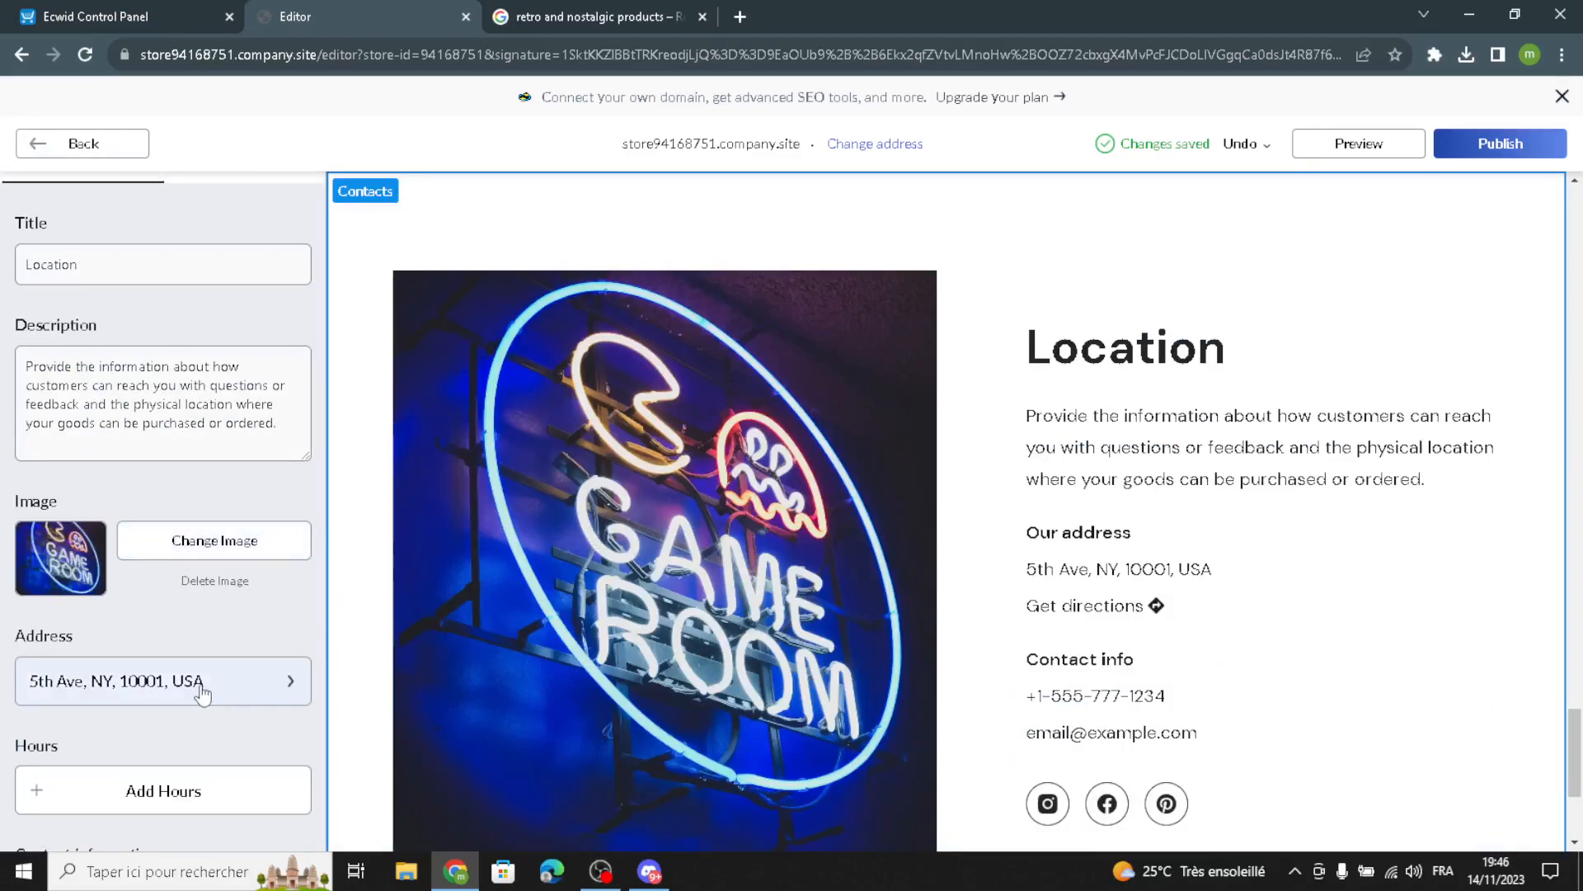
scroll(151, 687, down, 2)
click(129, 576)
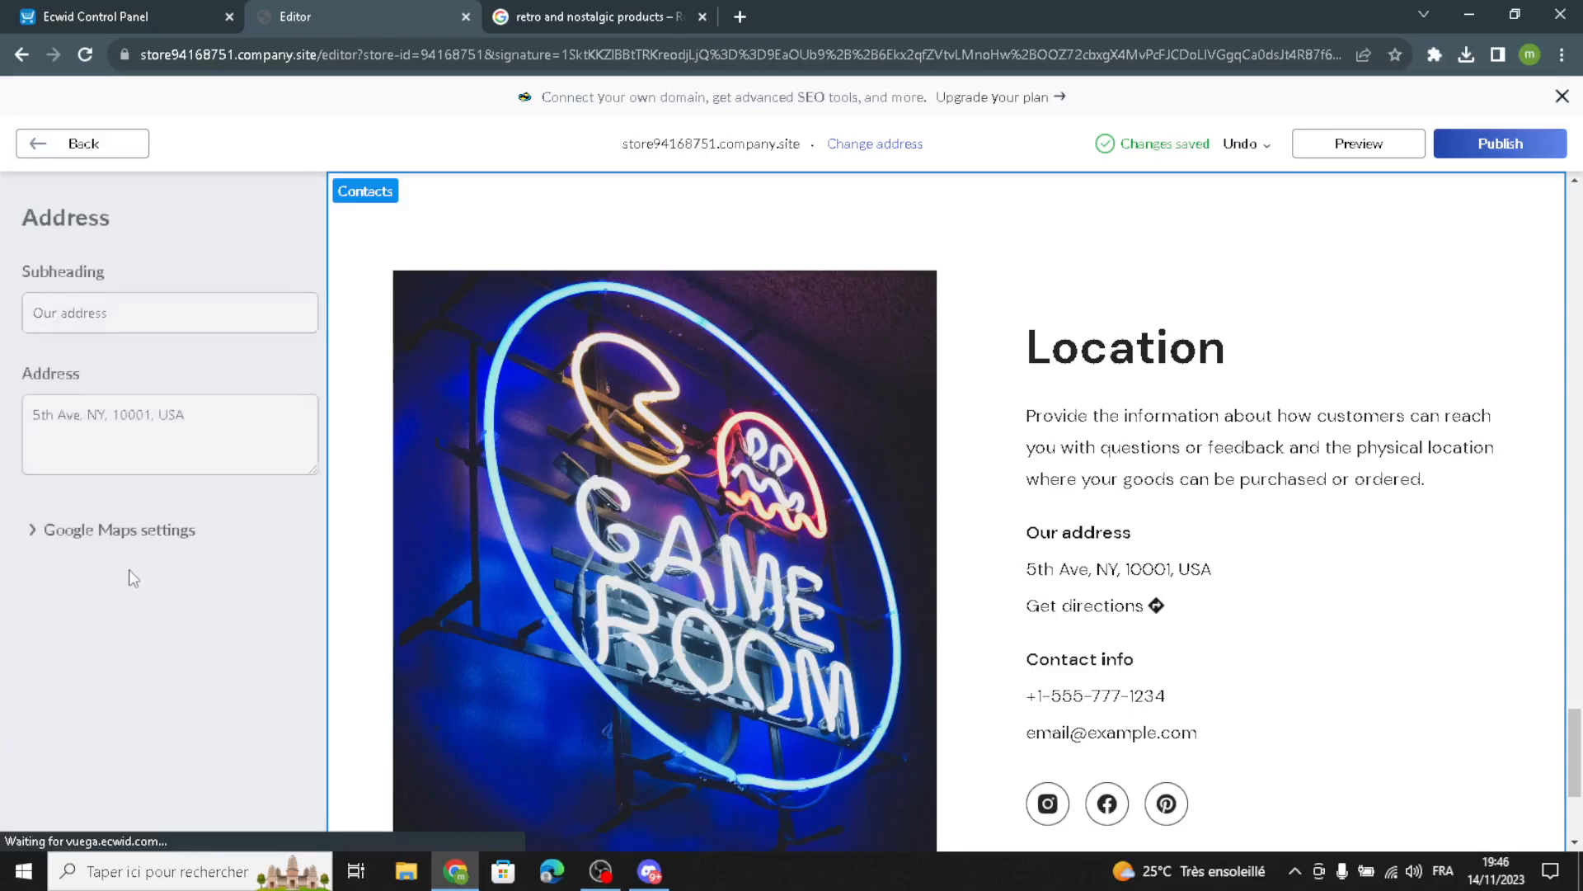
drag(228, 423, 7, 453)
click(94, 549)
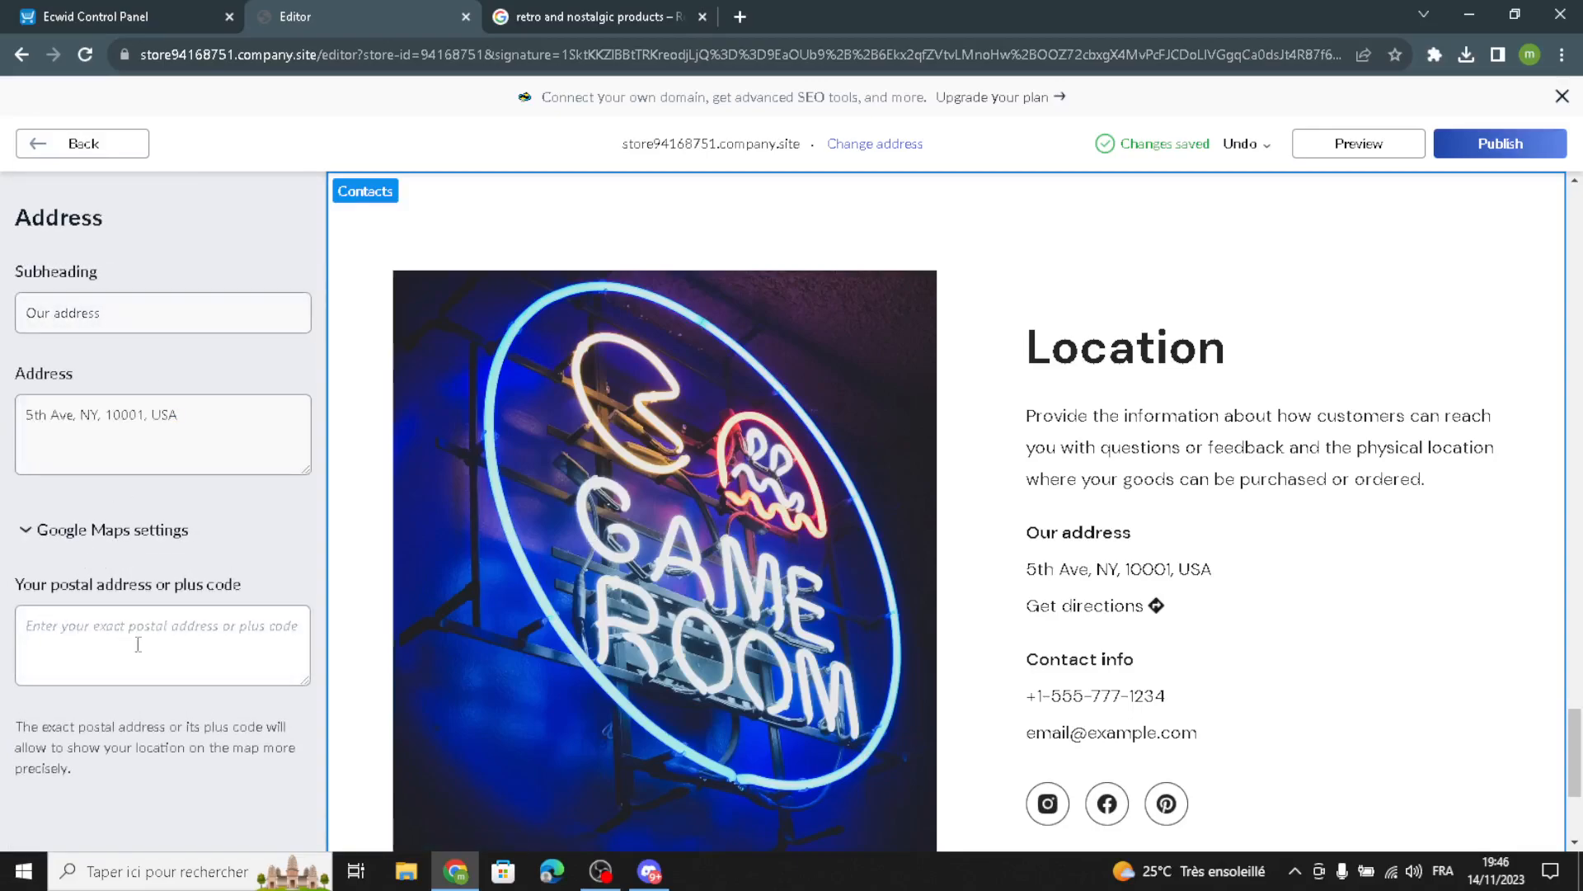
Step: Return to the Contacts content and examine the hours, contact information, social profile and action link options
click(62, 142)
scroll(50, 657, down, 5)
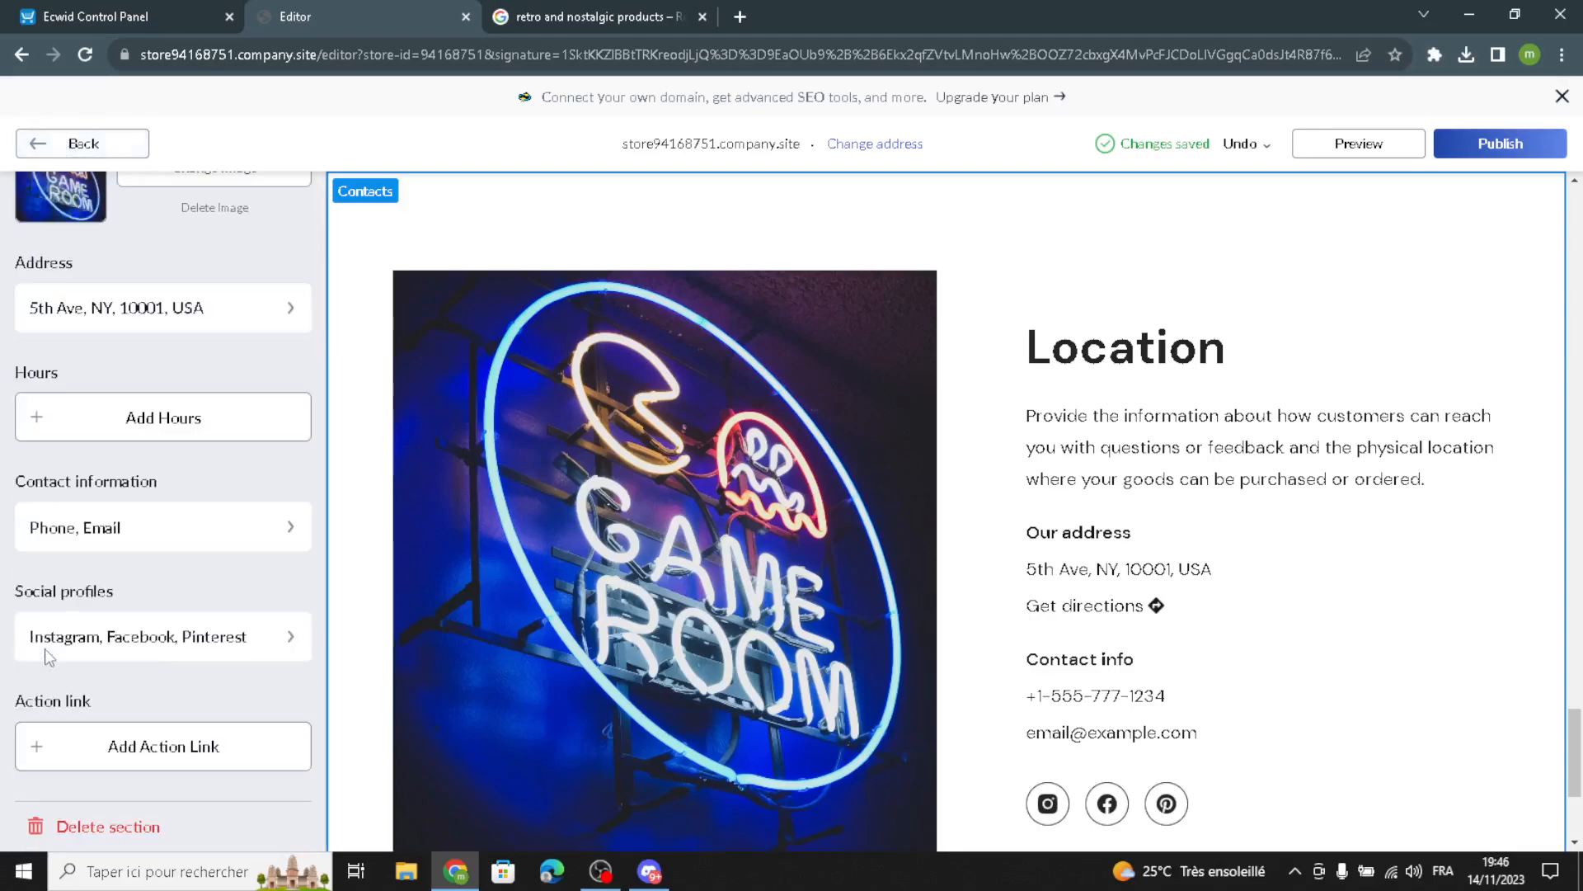
click(107, 429)
click(86, 148)
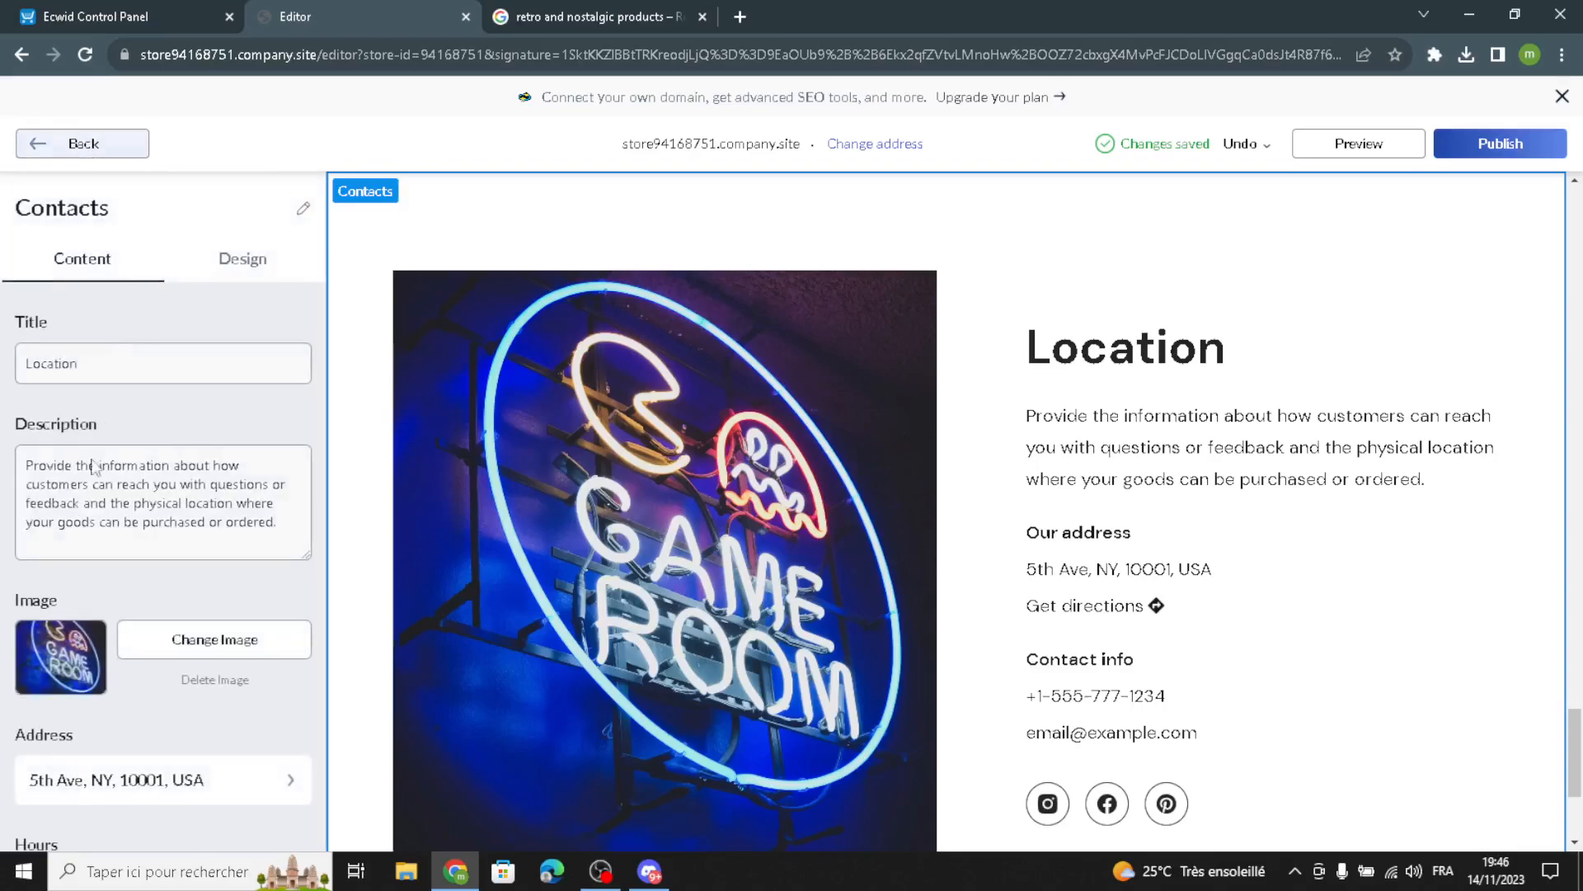
scroll(128, 592, down, 3)
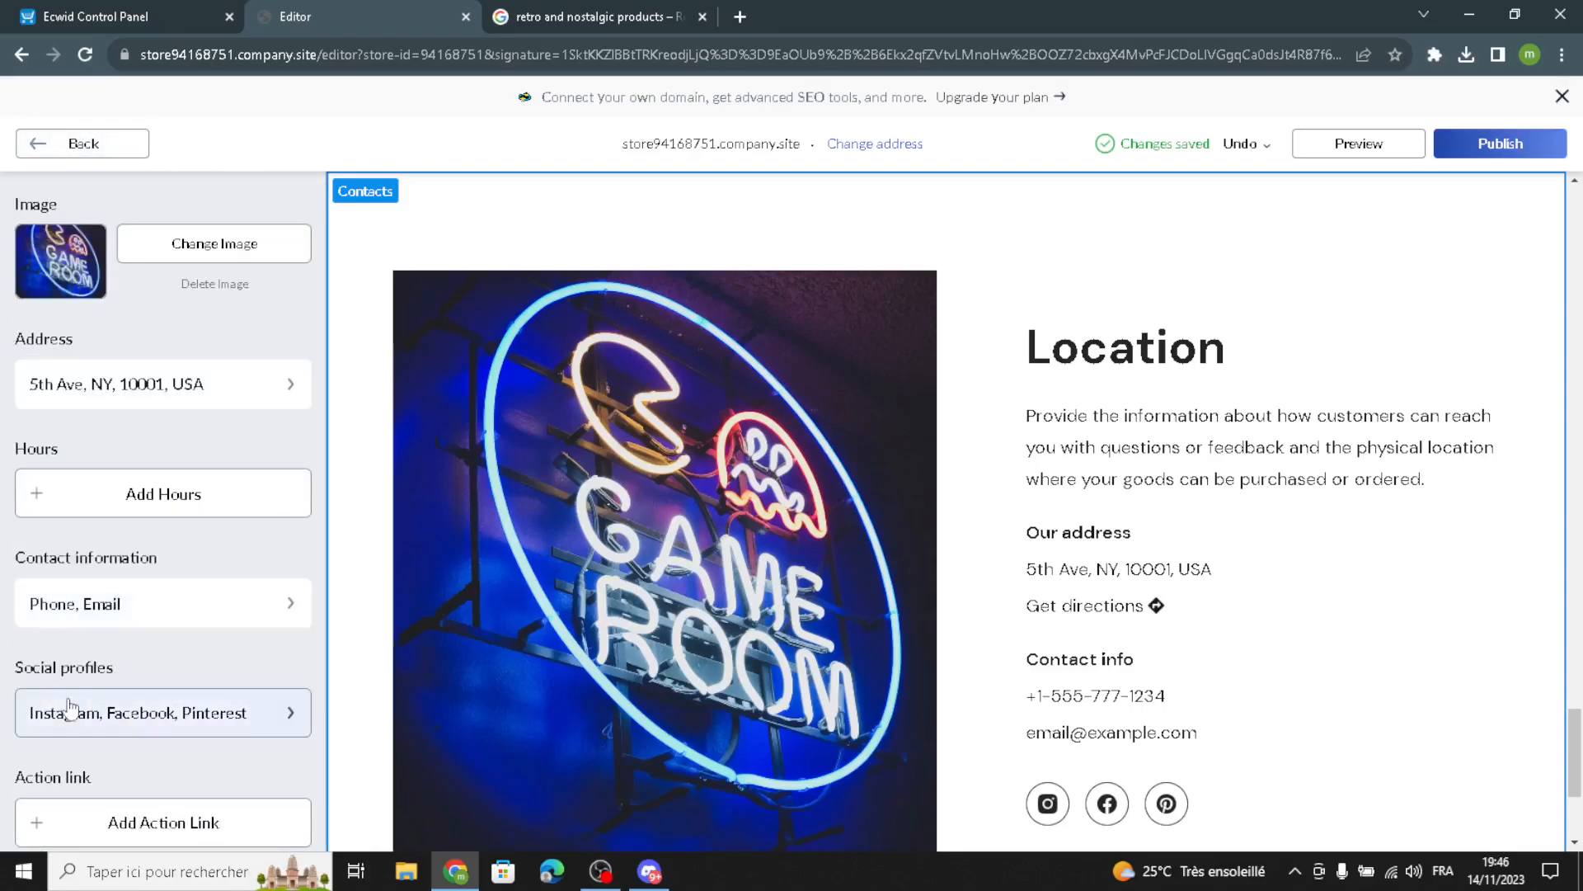
scroll(93, 708, up, 5)
Step: Change the Contacts layout to the information card over a full-width map and pan the map around the location
click(227, 278)
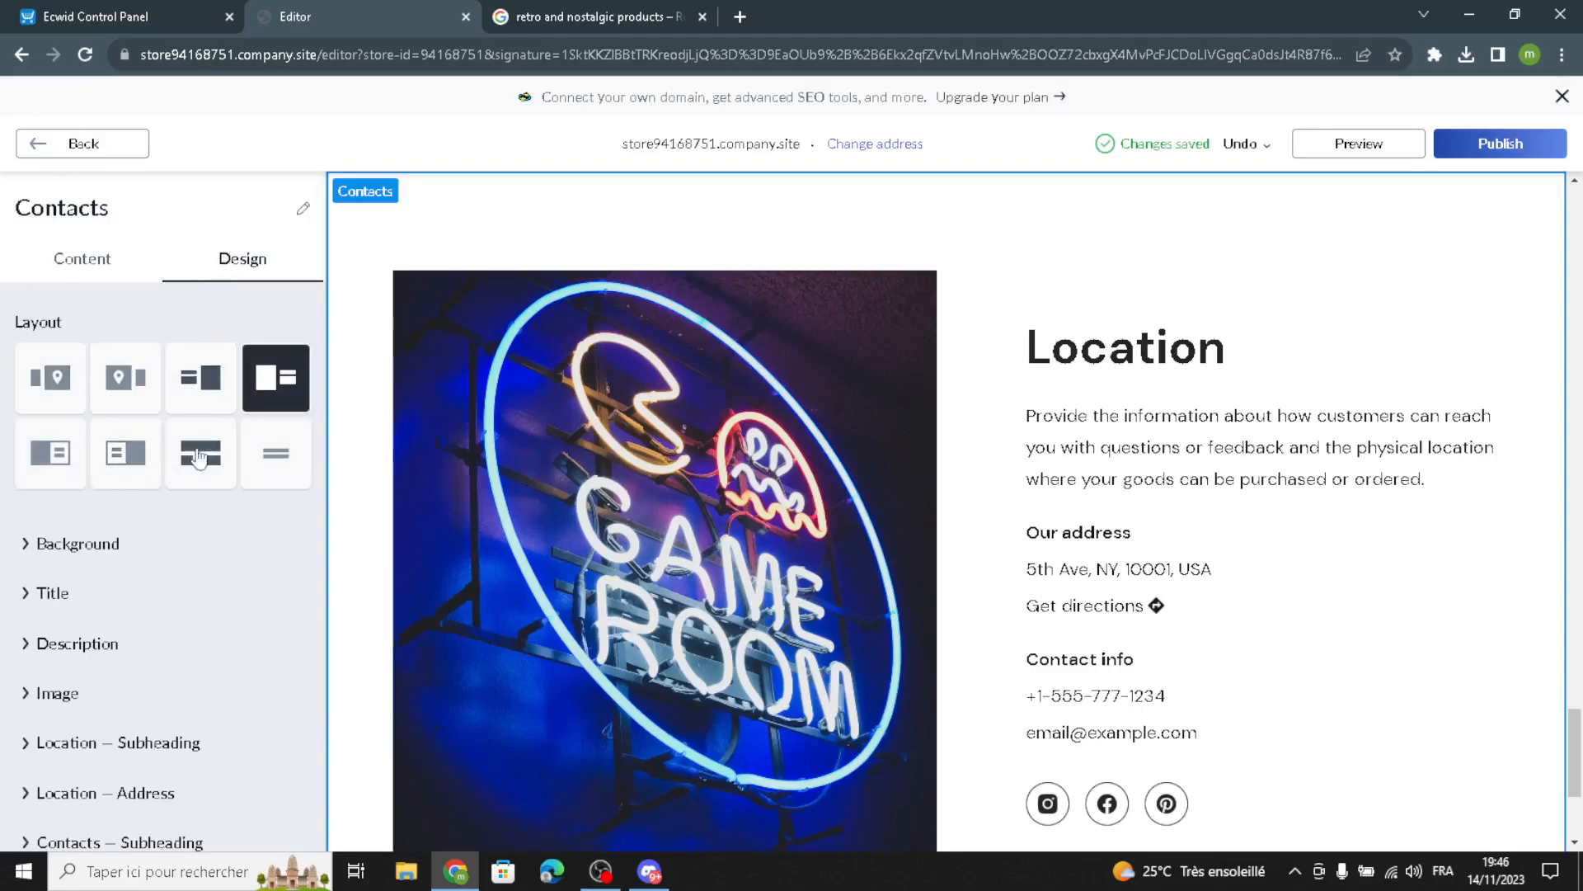
click(136, 453)
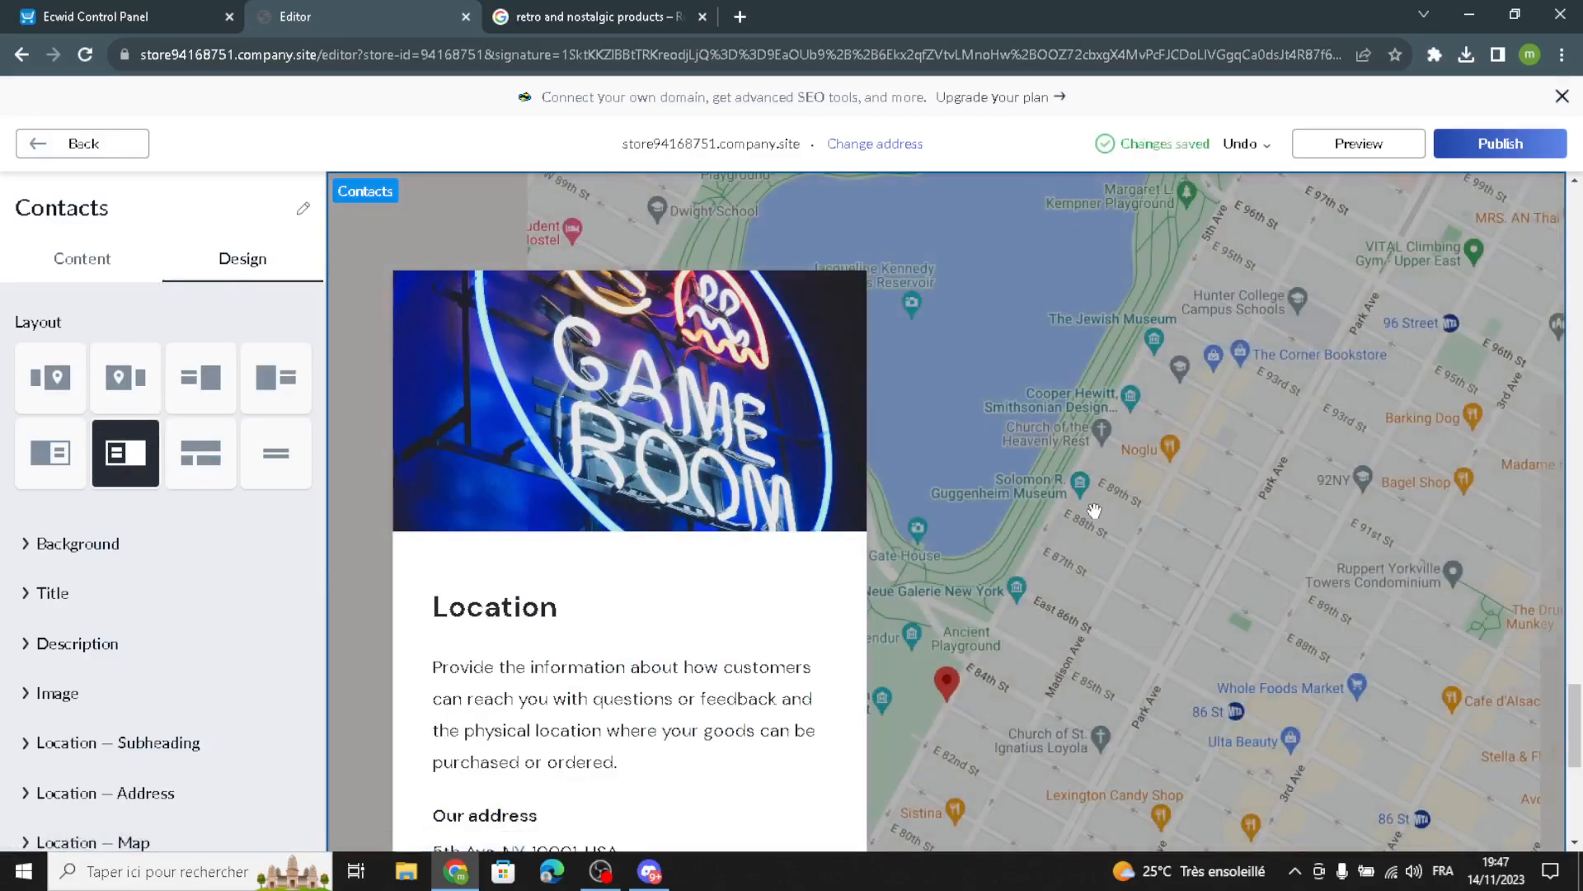
drag(1097, 506, 1173, 515)
mouse_move(1047, 591)
mouse_down()
mouse_move(980, 583)
mouse_move(952, 512)
mouse_move(1046, 511)
mouse_move(1135, 583)
mouse_move(1086, 632)
mouse_move(998, 597)
mouse_up()
mouse_move(1003, 537)
mouse_down()
mouse_move(1000, 498)
mouse_move(1174, 572)
mouse_move(1159, 558)
mouse_up()
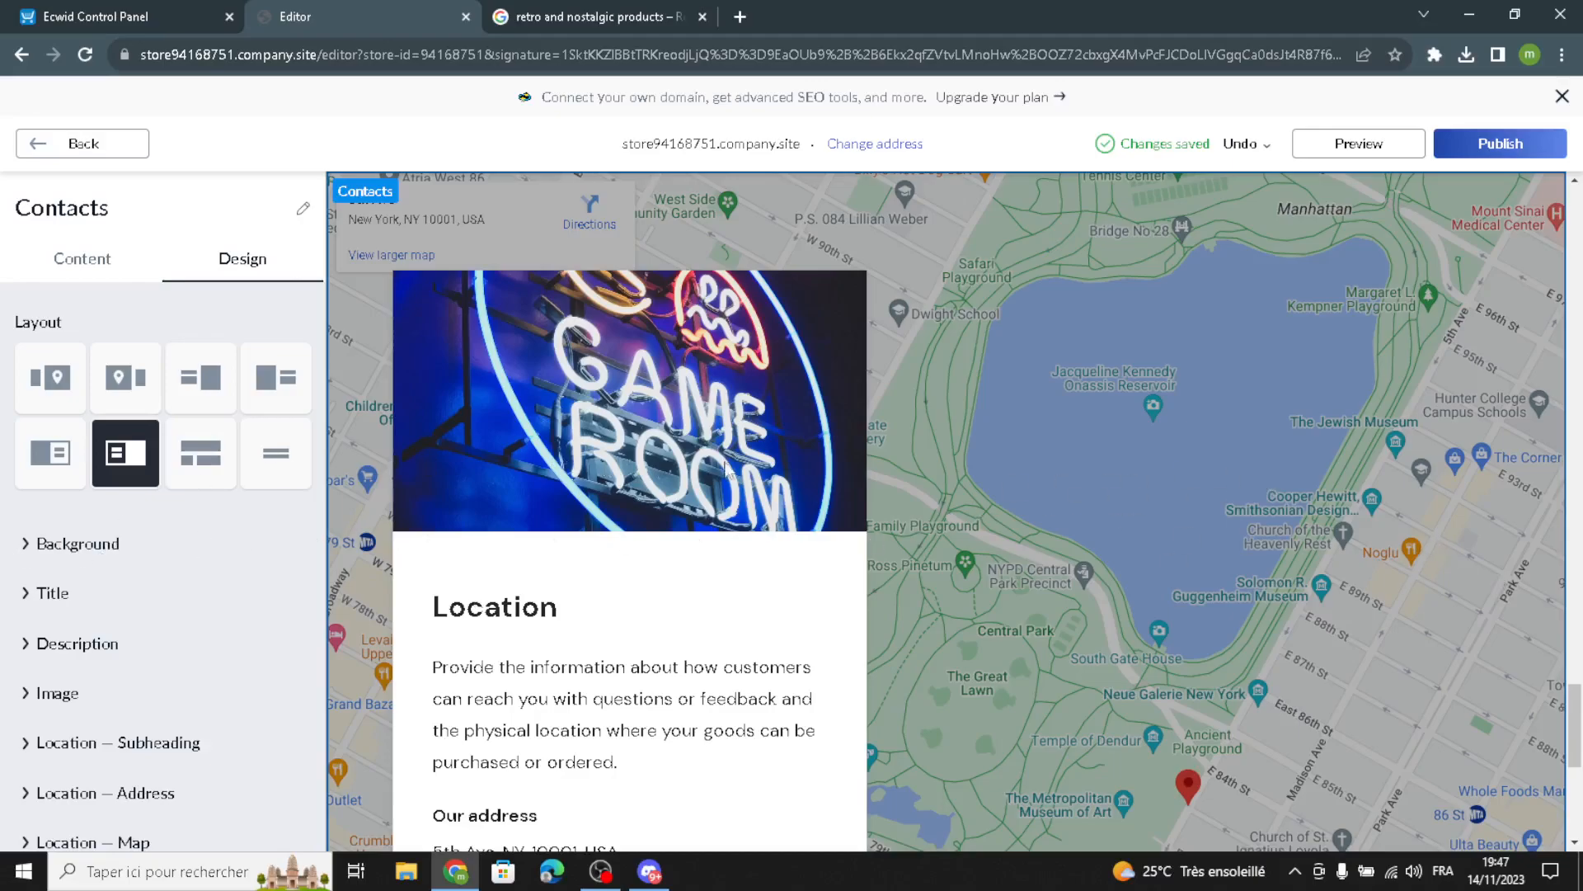
scroll(116, 437, down, 3)
scroll(116, 437, up, 3)
Step: Open the Footer section, inspect its copyright text, and return to the homepage sections
click(82, 145)
click(102, 657)
triple_click(191, 367)
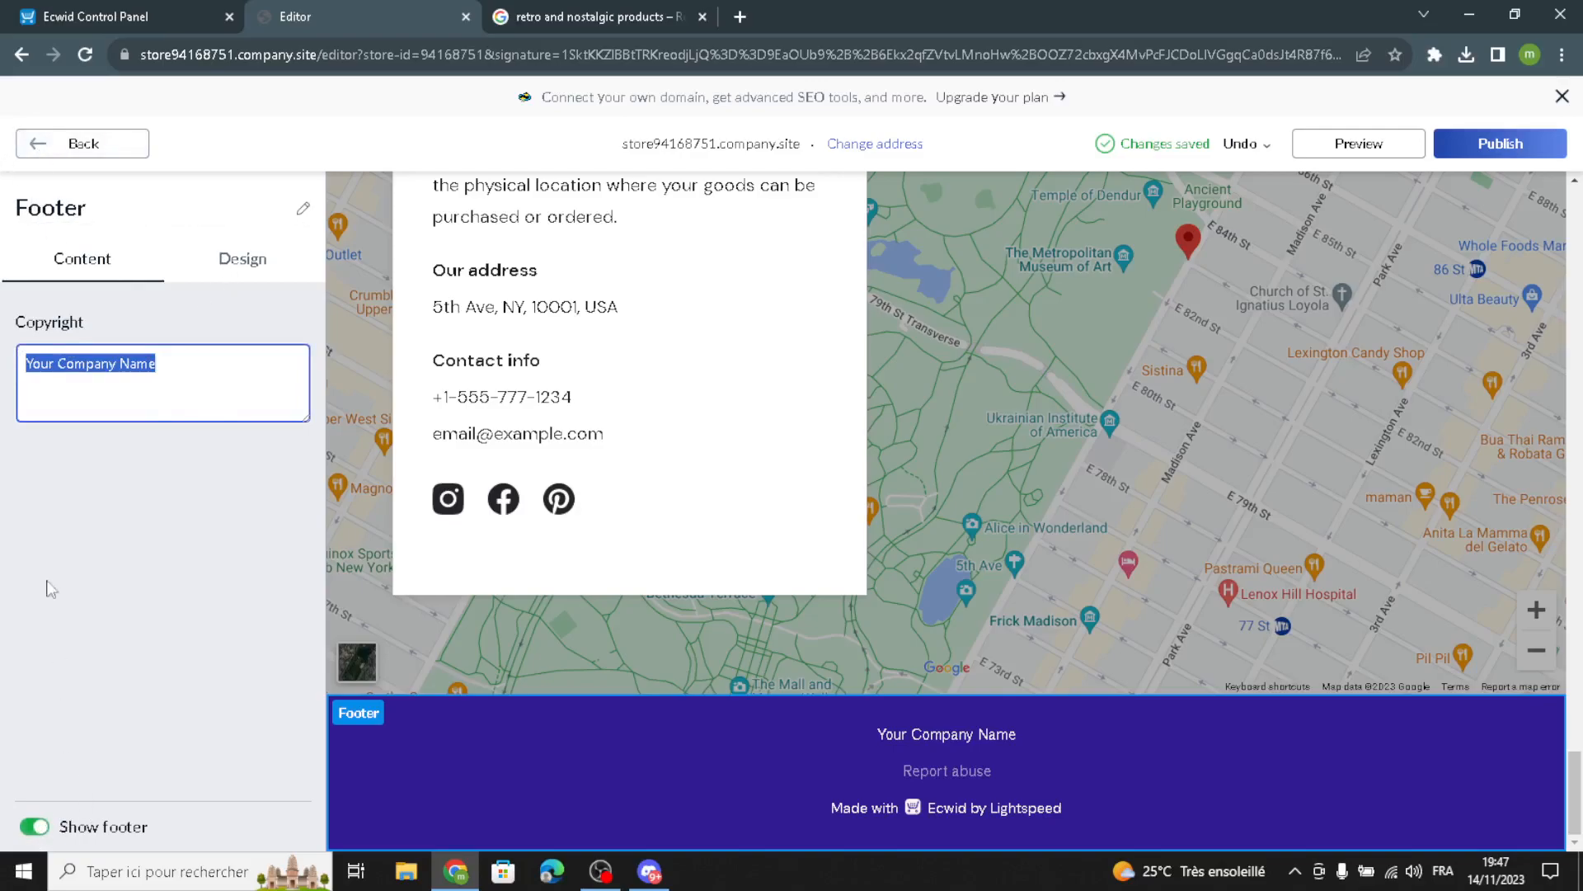
click(50, 149)
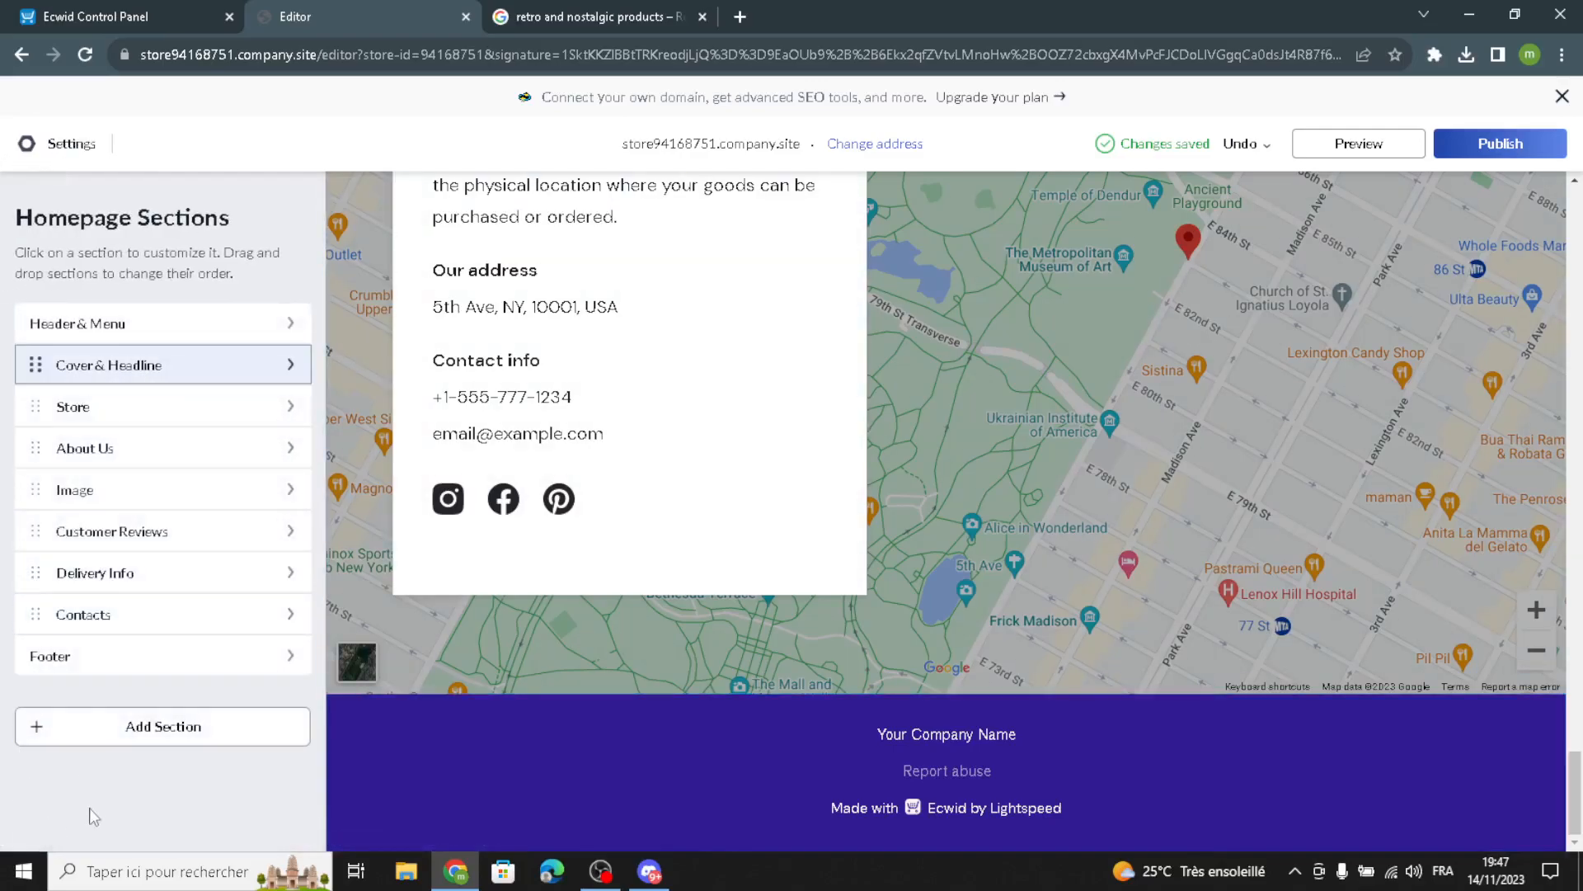
Step: Browse the addable section types, including Announcements, Promo Sliders, Special Offers and Customer Reviews, without adding any
click(162, 729)
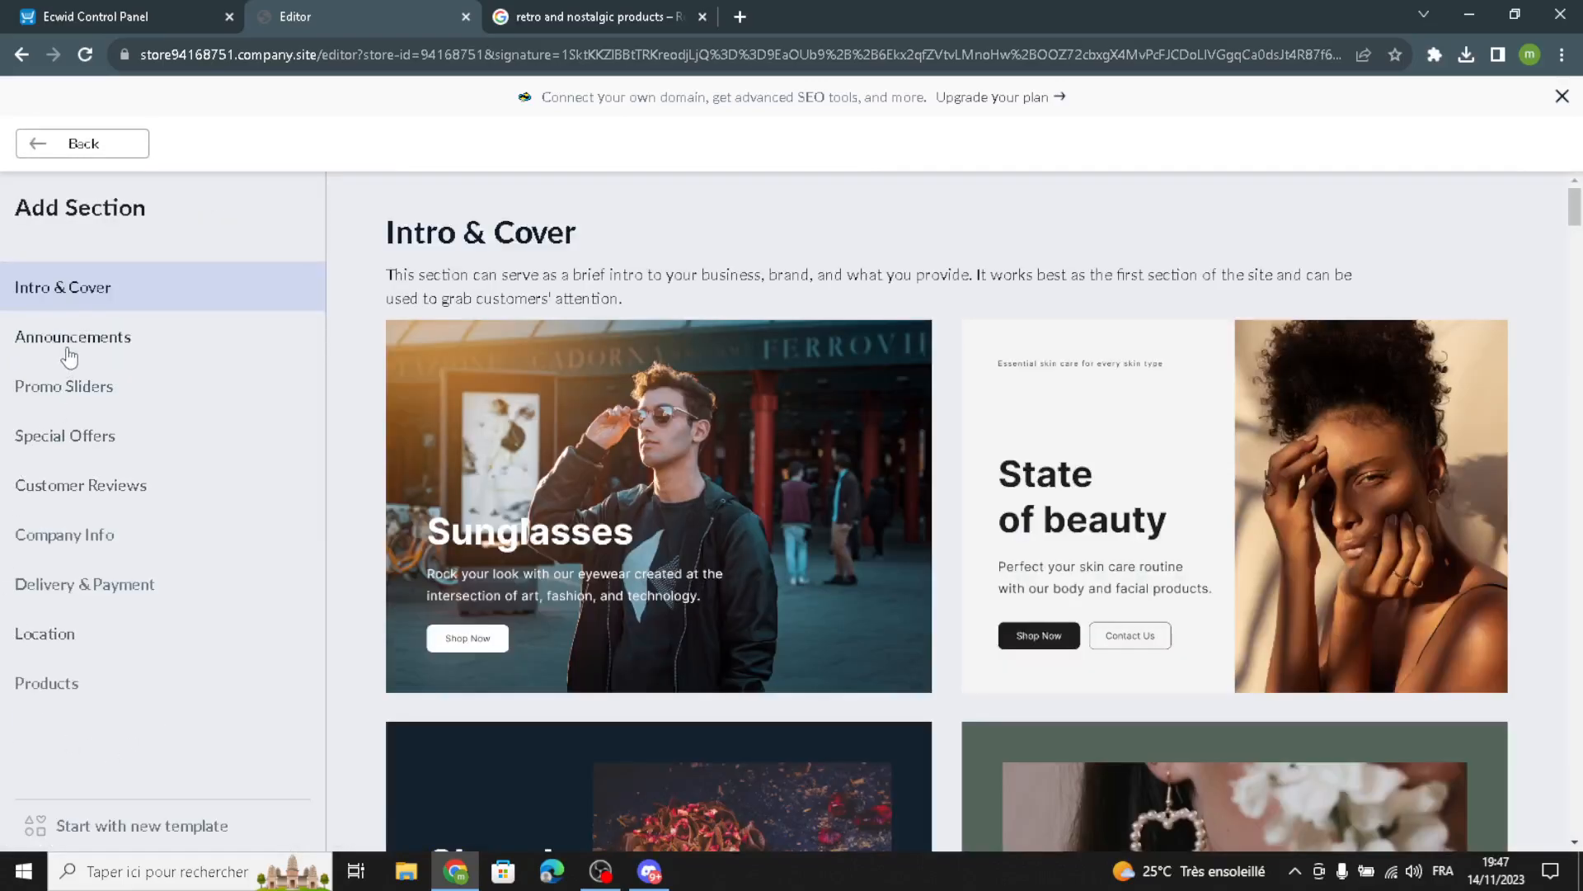
click(68, 345)
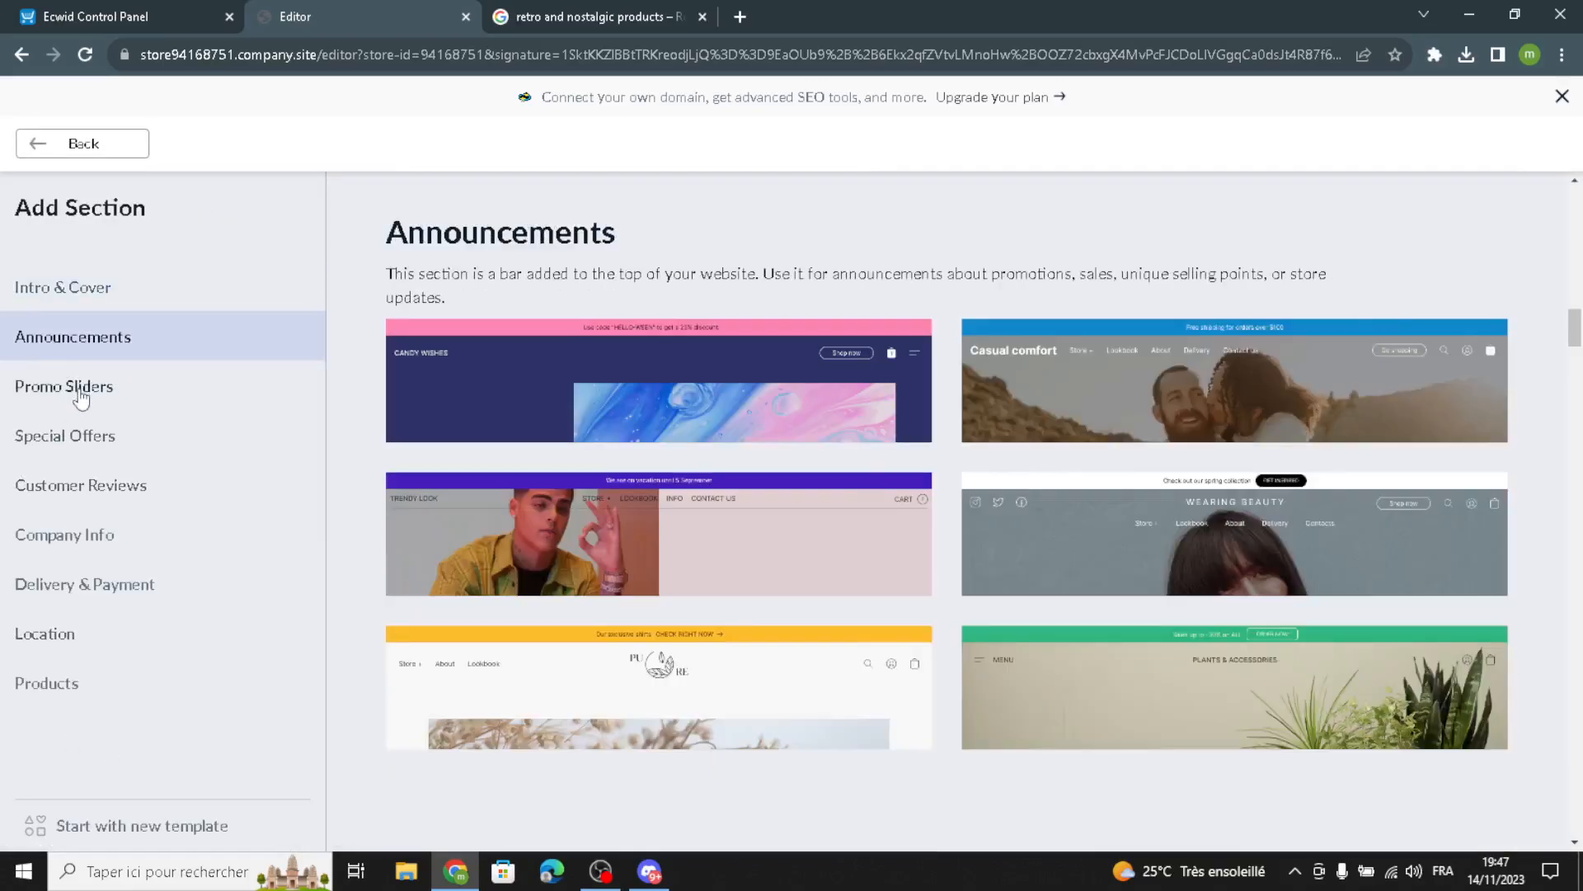
click(76, 387)
click(74, 437)
click(70, 485)
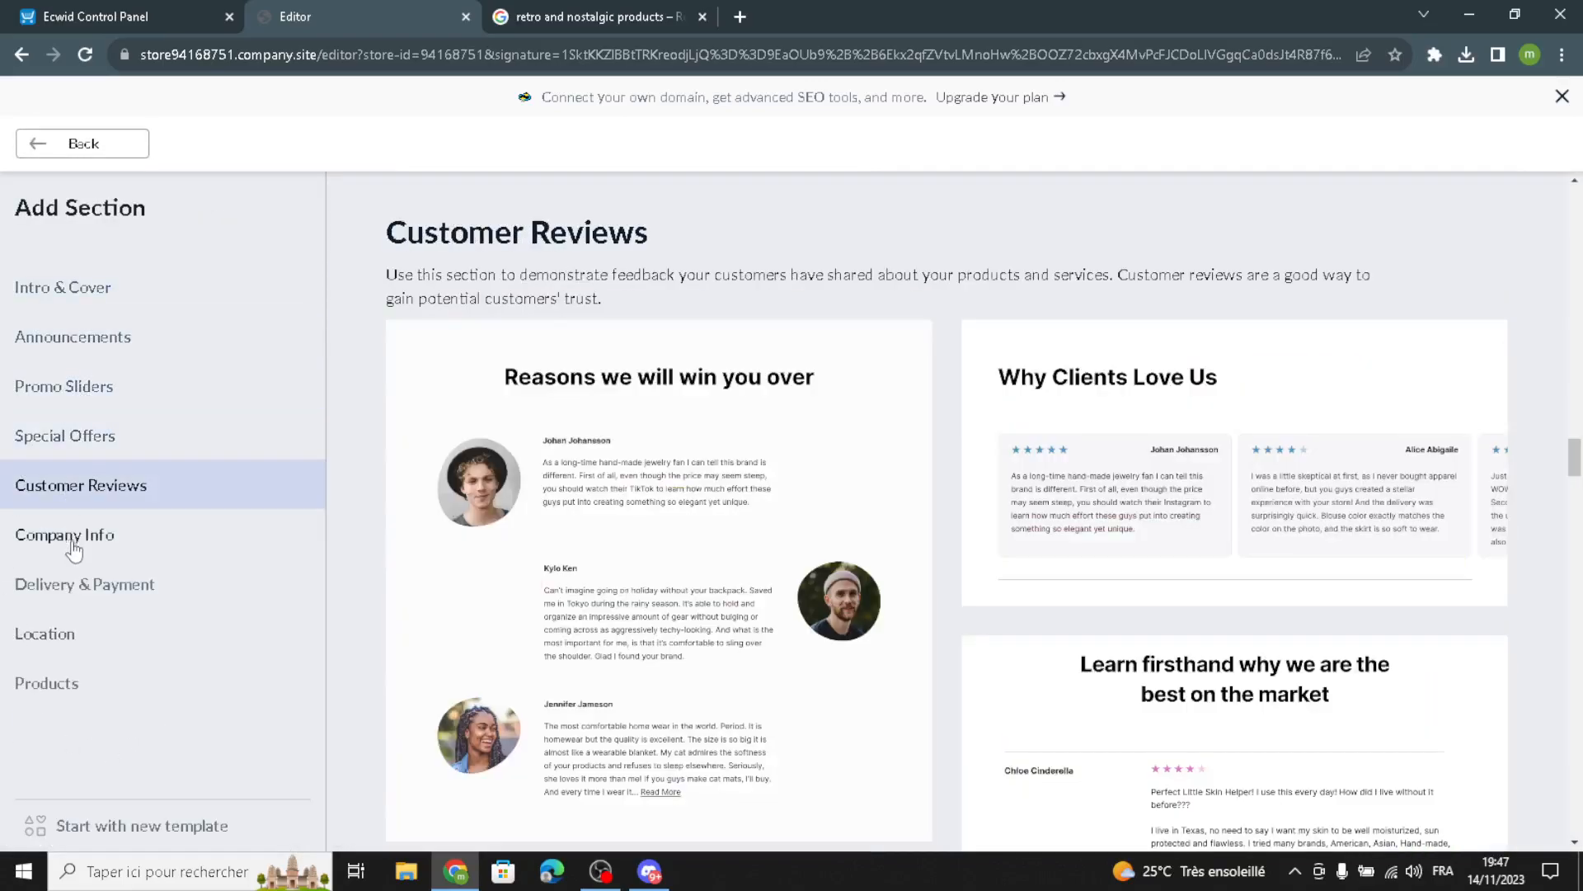
click(82, 144)
Step: Look over the edited homepage sections and examine the whole site in desktop preview
scroll(1112, 608, up, 10)
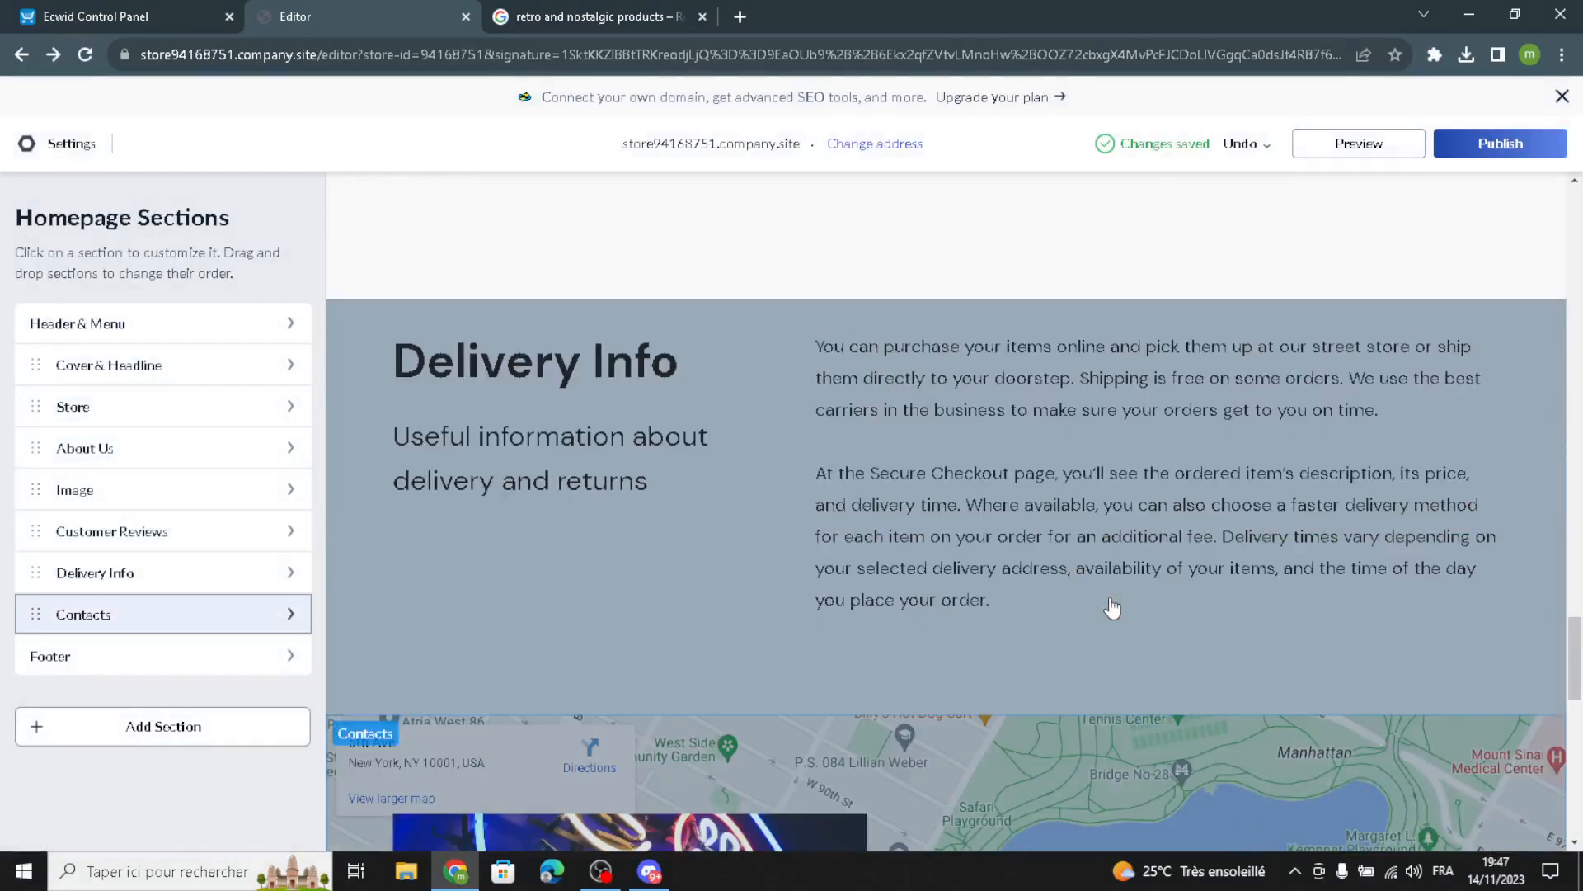
scroll(1113, 608, down, 6)
scroll(1112, 607, up, 5)
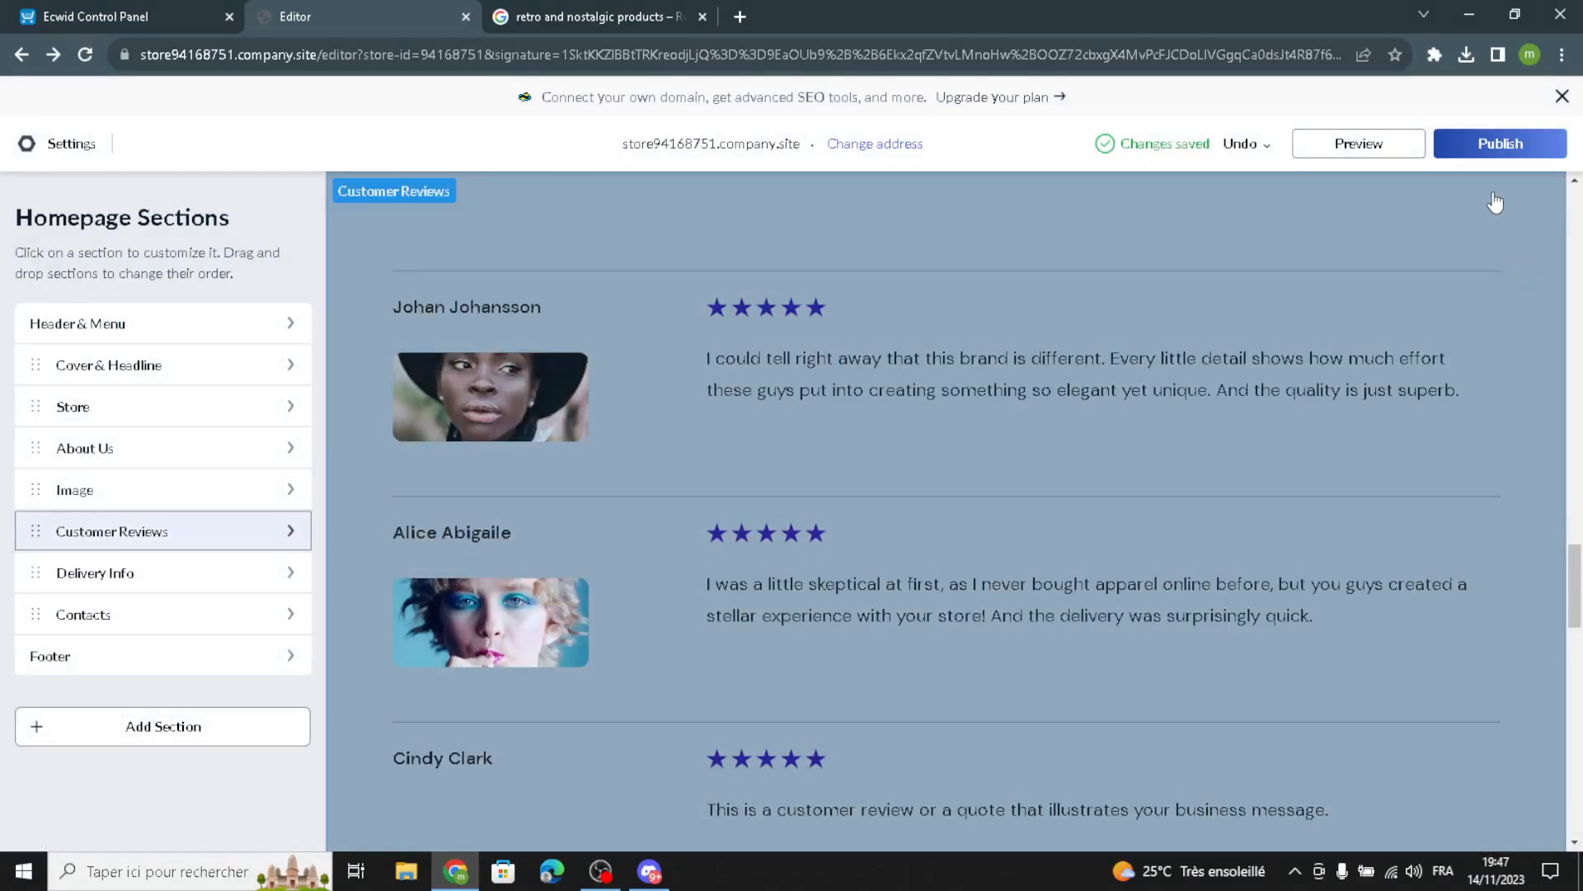
click(1388, 146)
scroll(913, 469, down, 5)
scroll(914, 470, up, 10)
scroll(914, 470, down, 4)
scroll(915, 477, down, 5)
scroll(915, 477, up, 5)
scroll(915, 474, down, 8)
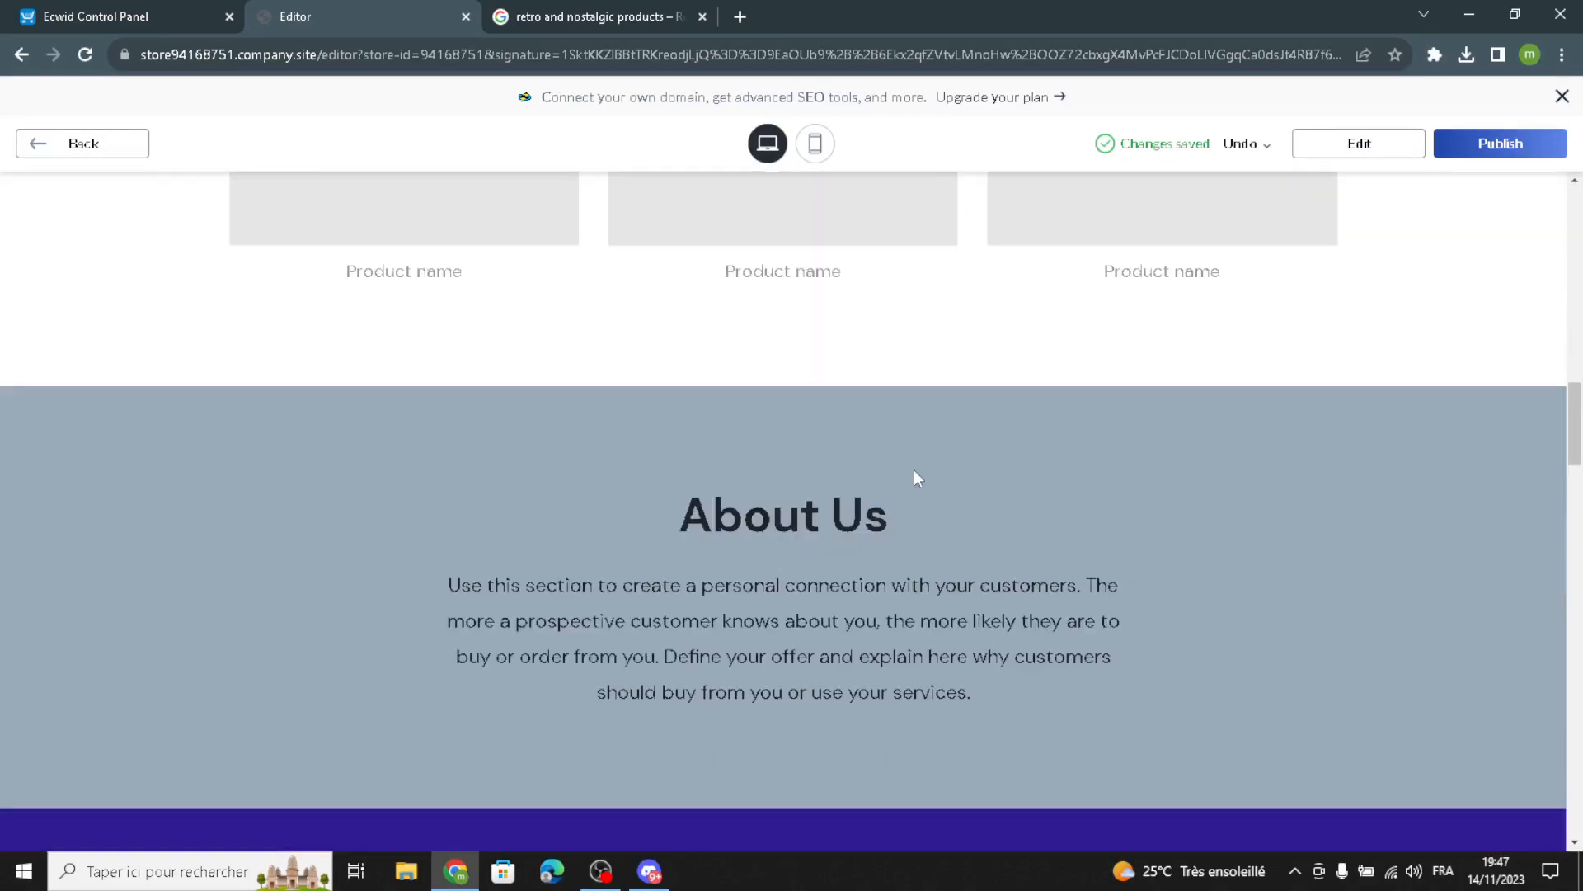
Step: Publish the site and look through the homepage down to the customer reviews
scroll(956, 527, up, 6)
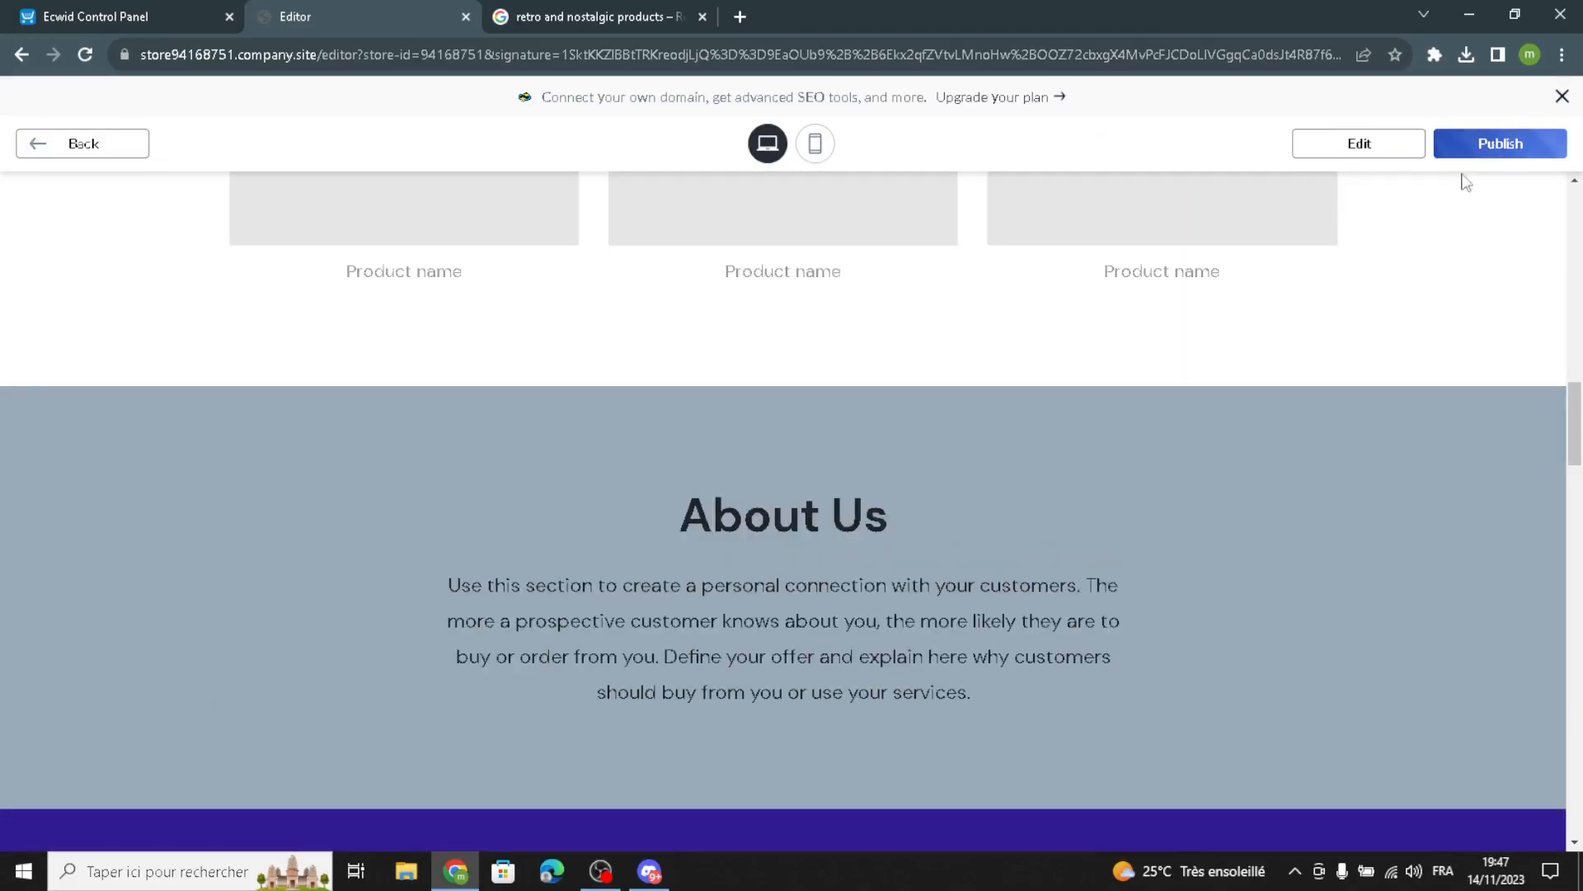
scroll(875, 610, down, 6)
scroll(1289, 479, down, 7)
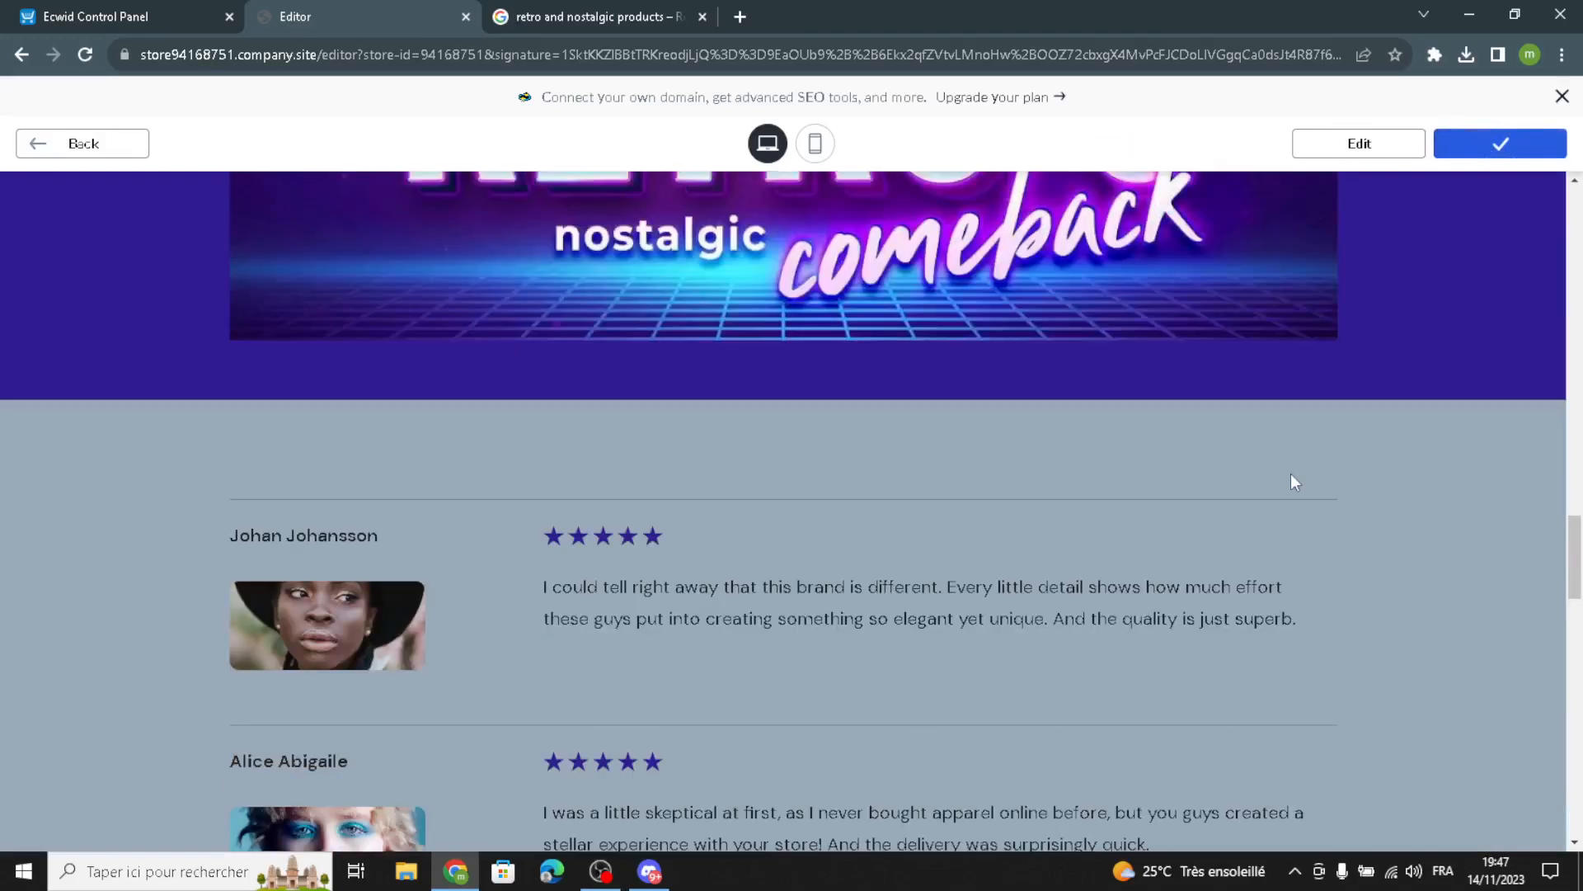
scroll(887, 637, down, 1)
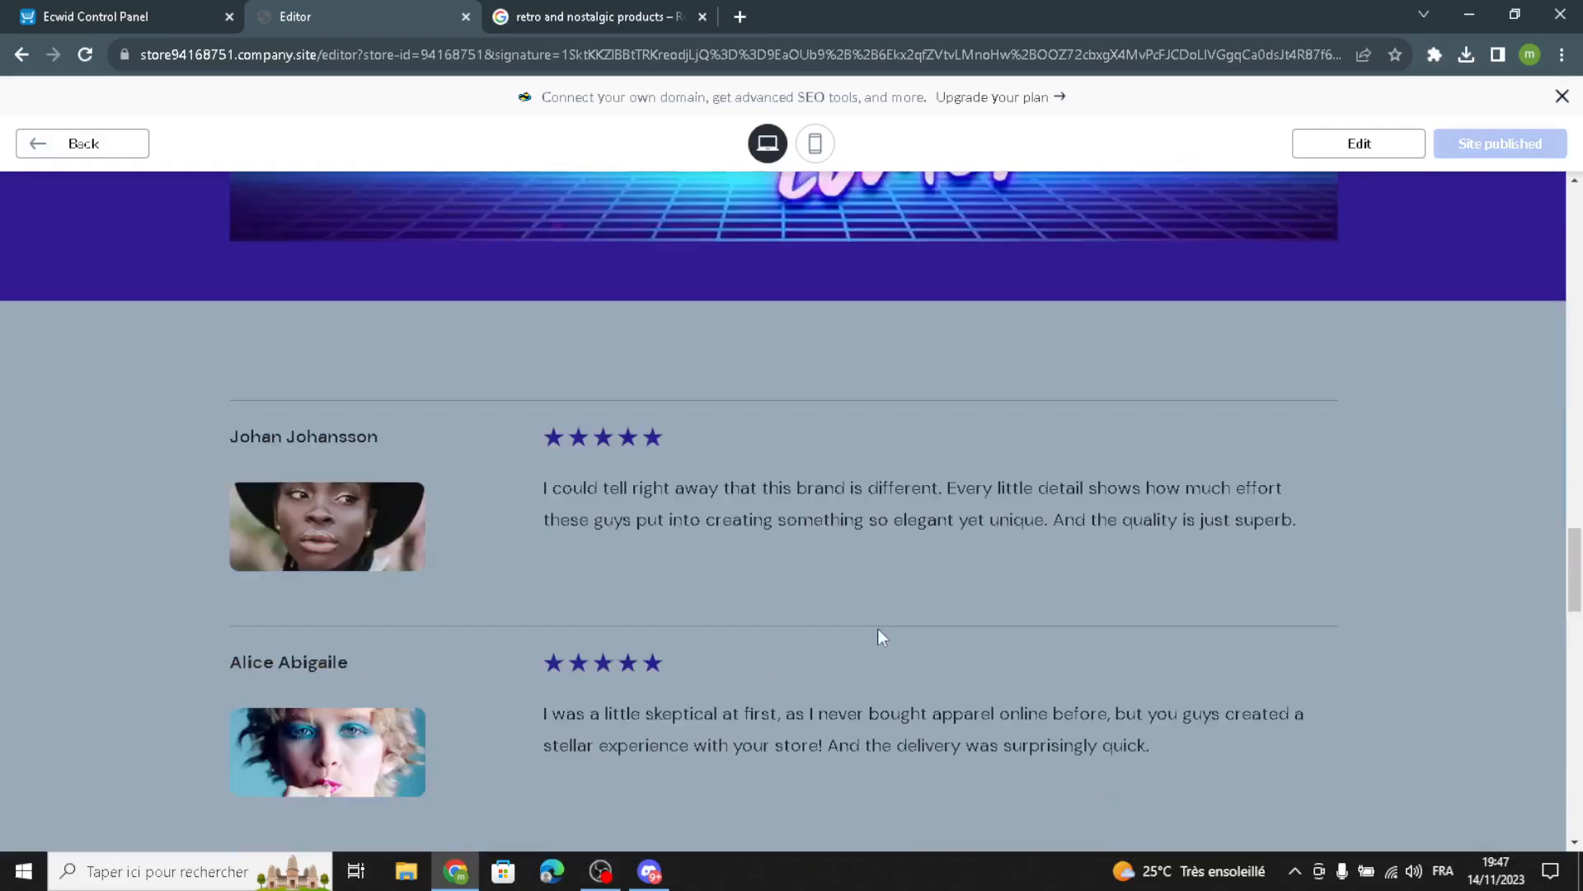